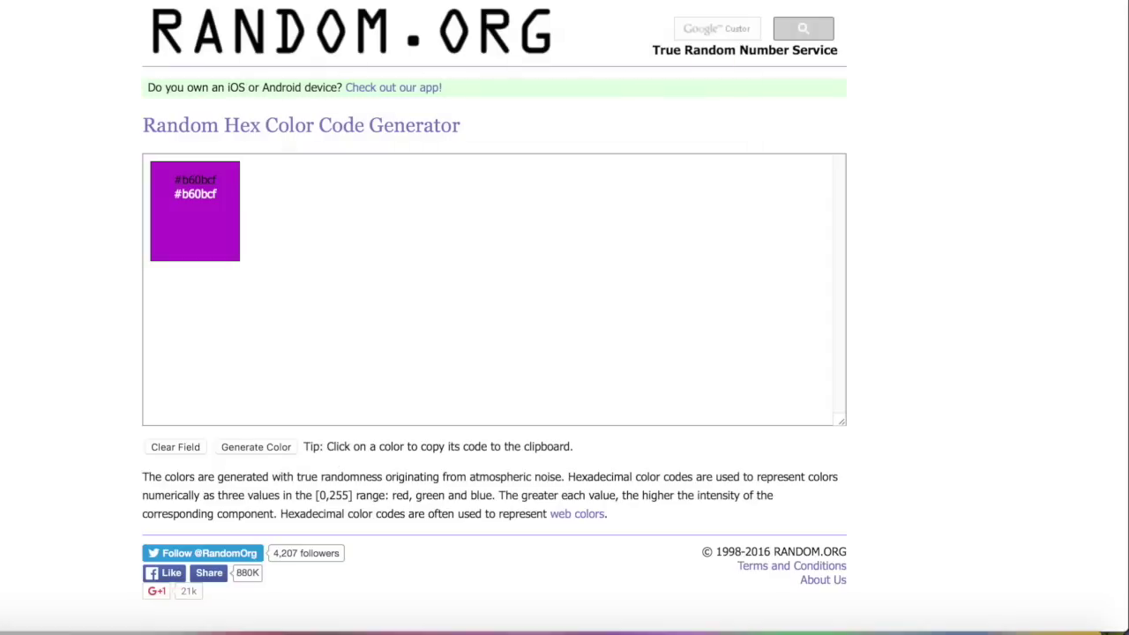
# Step: Generate three new random hex colors and capture a screenshot of just the three swatches
pyautogui.press('super+r')
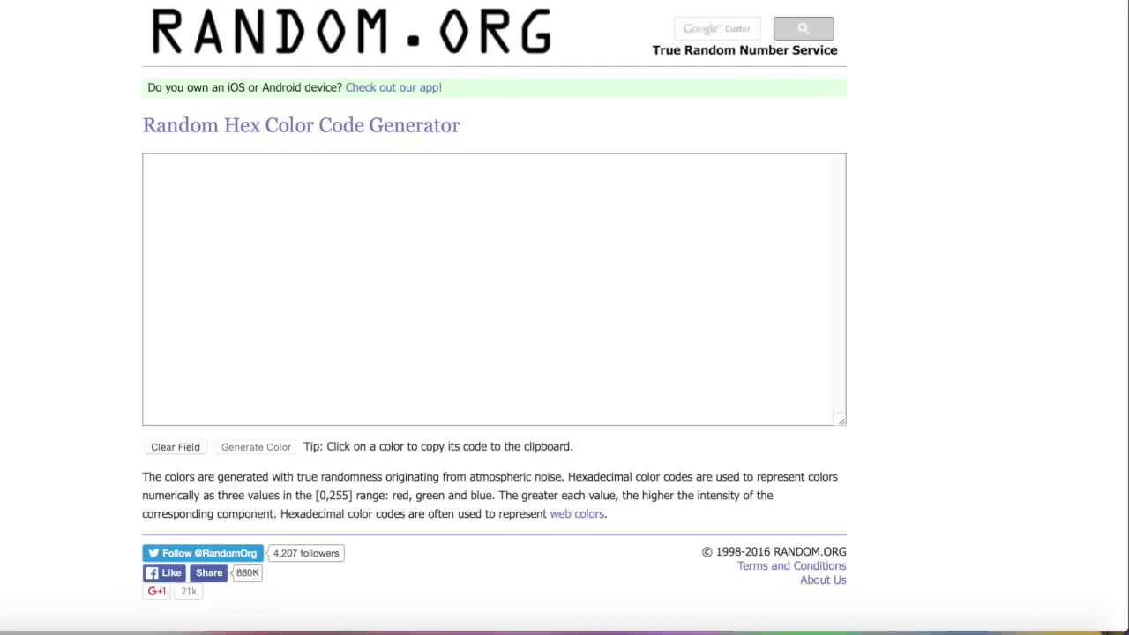
pyautogui.click(257, 446)
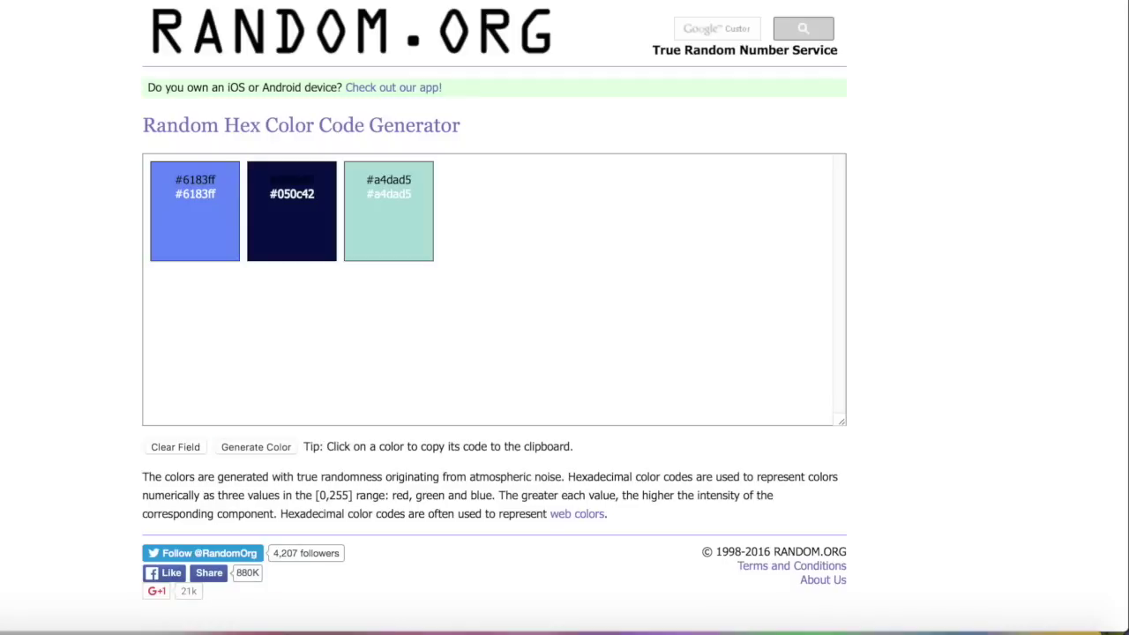
pyautogui.press('super+shift+4')
pyautogui.moveTo(146, 157); pyautogui.dragTo(444, 272)
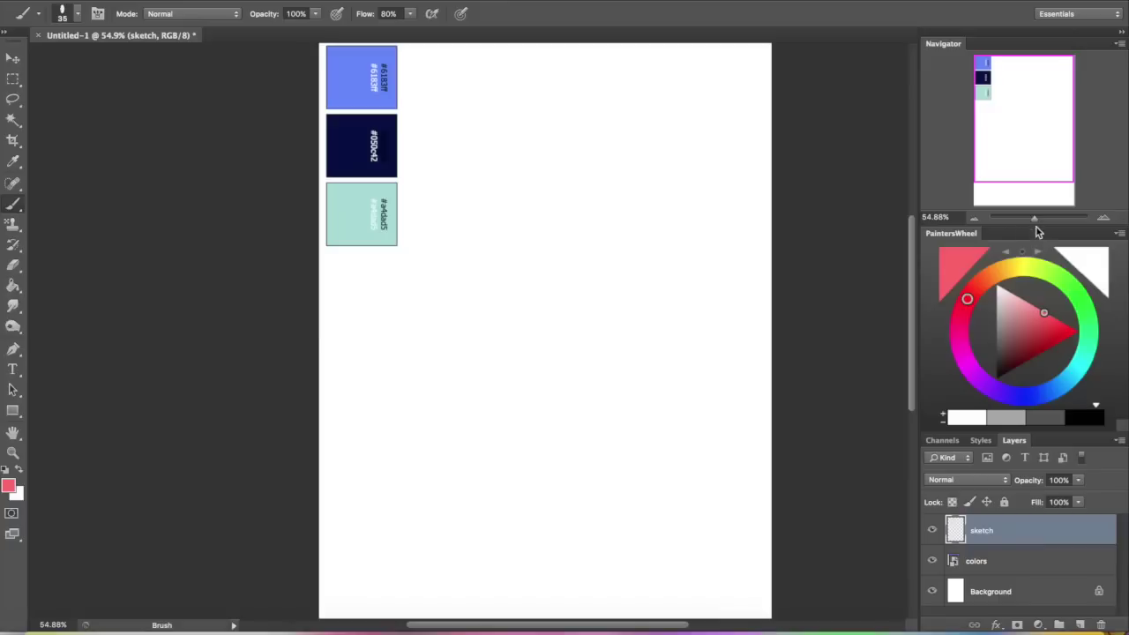
# Step: In Photoshop, set the brush size to 18 and sample the mint swatch #a4dad5 as the brush color
pyautogui.scroll(3, 688, 132)
pyautogui.click(64, 15)
pyautogui.click(7, 146)
pyautogui.click(14, 161)
pyautogui.click(140, 291)
pyautogui.press('b')
# Step: Sketch the head on the sketch layer as a large round skull with a narrower jaw and curved eye guidelines
pyautogui.moveTo(595, 163)
pyautogui.mouseDown()
pyautogui.moveTo(414, 264)
pyautogui.moveTo(507, 298)
pyautogui.mouseUp()
pyautogui.moveTo(412, 268); pyautogui.dragTo(433, 366)
pyautogui.moveTo(423, 339); pyautogui.dragTo(490, 401)
pyautogui.moveTo(437, 366)
pyautogui.mouseDown()
pyautogui.moveTo(513, 403)
pyautogui.moveTo(595, 263)
pyautogui.mouseUp()
pyautogui.moveTo(589, 325); pyautogui.dragTo(596, 201)
pyautogui.moveTo(548, 147); pyautogui.dragTo(463, 125)
pyautogui.moveTo(564, 300); pyautogui.dragTo(454, 319)
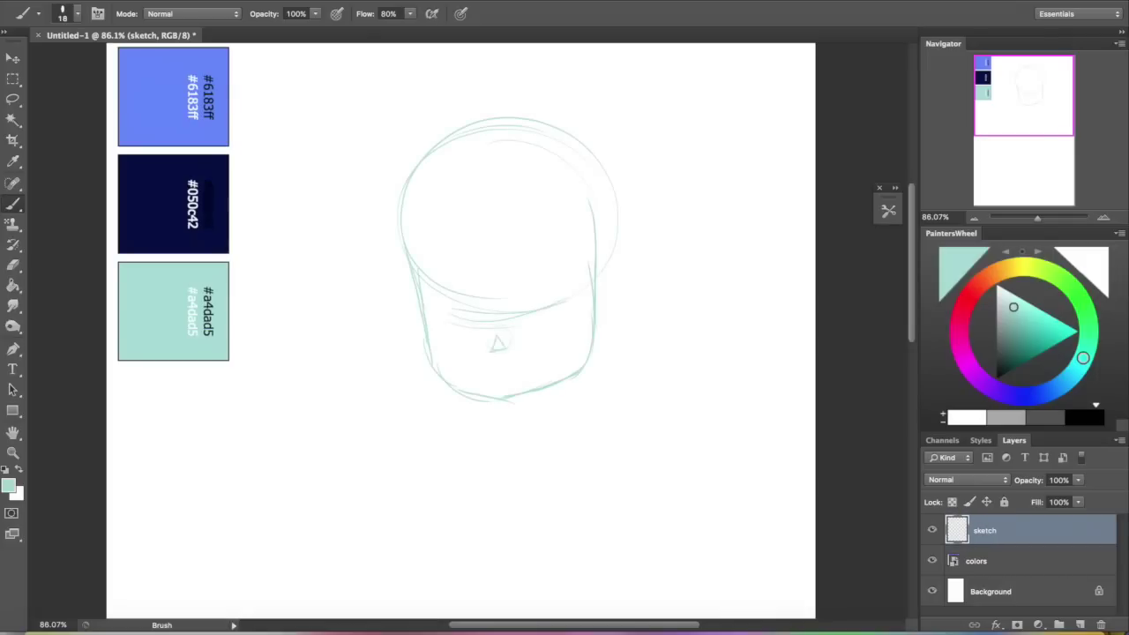
# Step: Sketch two large round eye shapes along the guidelines on either side of the nose
pyautogui.moveTo(485, 269); pyautogui.dragTo(414, 299)
pyautogui.moveTo(538, 247)
pyautogui.mouseDown()
pyautogui.moveTo(529, 322)
pyautogui.moveTo(511, 327)
pyautogui.mouseUp()
pyautogui.moveTo(459, 269)
pyautogui.mouseDown()
pyautogui.moveTo(485, 322)
pyautogui.moveTo(419, 324)
pyautogui.mouseUp()
pyautogui.moveTo(515, 261); pyautogui.dragTo(565, 245)
pyautogui.moveTo(568, 322); pyautogui.dragTo(515, 321)
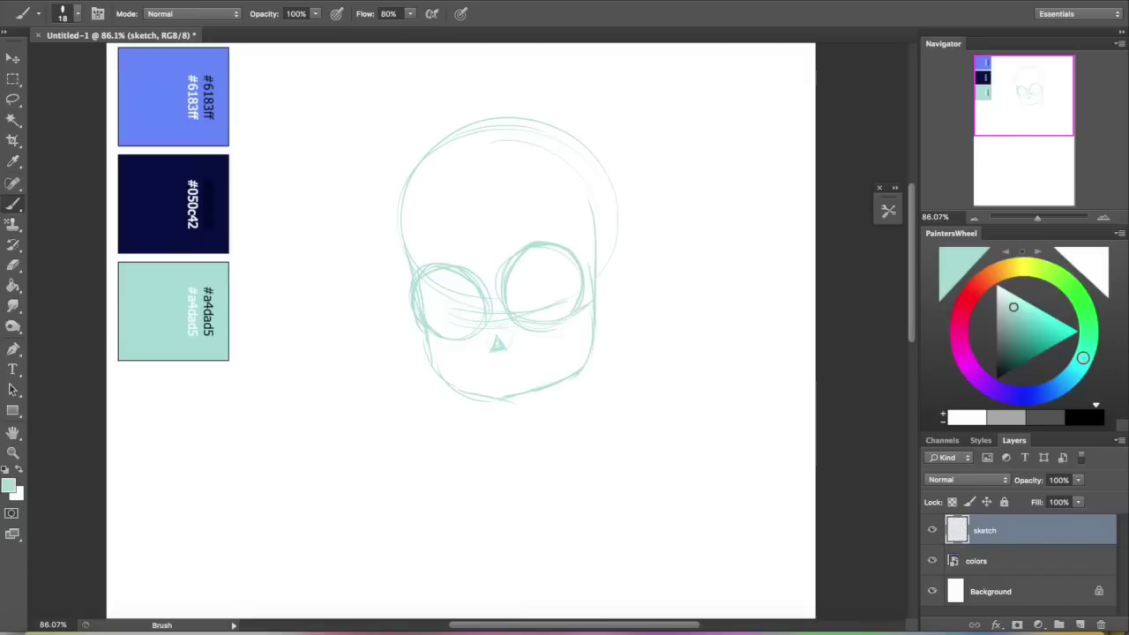
# Step: Shape the eyes with thick slanted upper lids and outer lashes, and add a small mouth and cheek marks
pyautogui.moveTo(1039, 217); pyautogui.dragTo(1044, 218)
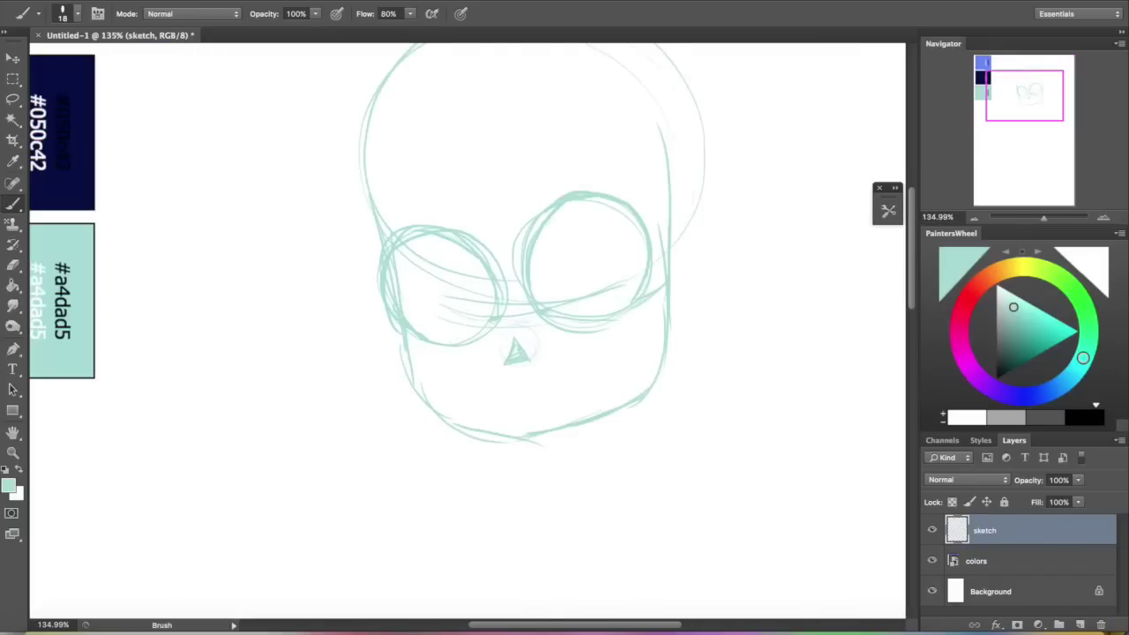
pyautogui.moveTo(539, 383); pyautogui.dragTo(551, 371)
pyautogui.moveTo(529, 265)
pyautogui.mouseDown()
pyautogui.moveTo(459, 361)
pyautogui.moveTo(507, 317)
pyautogui.moveTo(608, 293)
pyautogui.mouseUp()
pyautogui.moveTo(601, 302); pyautogui.dragTo(466, 360)
pyautogui.moveTo(432, 398); pyautogui.dragTo(363, 339)
pyautogui.moveTo(409, 356)
pyautogui.mouseDown()
pyautogui.moveTo(287, 317)
pyautogui.moveTo(379, 363)
pyautogui.mouseUp()
pyautogui.moveTo(351, 352)
pyautogui.mouseDown()
pyautogui.moveTo(430, 400)
pyautogui.moveTo(420, 374)
pyautogui.mouseUp()
pyautogui.moveTo(339, 426); pyautogui.dragTo(408, 426)
pyautogui.moveTo(552, 295)
pyautogui.mouseDown()
pyautogui.moveTo(515, 299)
pyautogui.moveTo(445, 357)
pyautogui.mouseUp()
pyautogui.moveTo(390, 323)
pyautogui.mouseDown()
pyautogui.moveTo(423, 352)
pyautogui.moveTo(339, 323)
pyautogui.mouseUp()
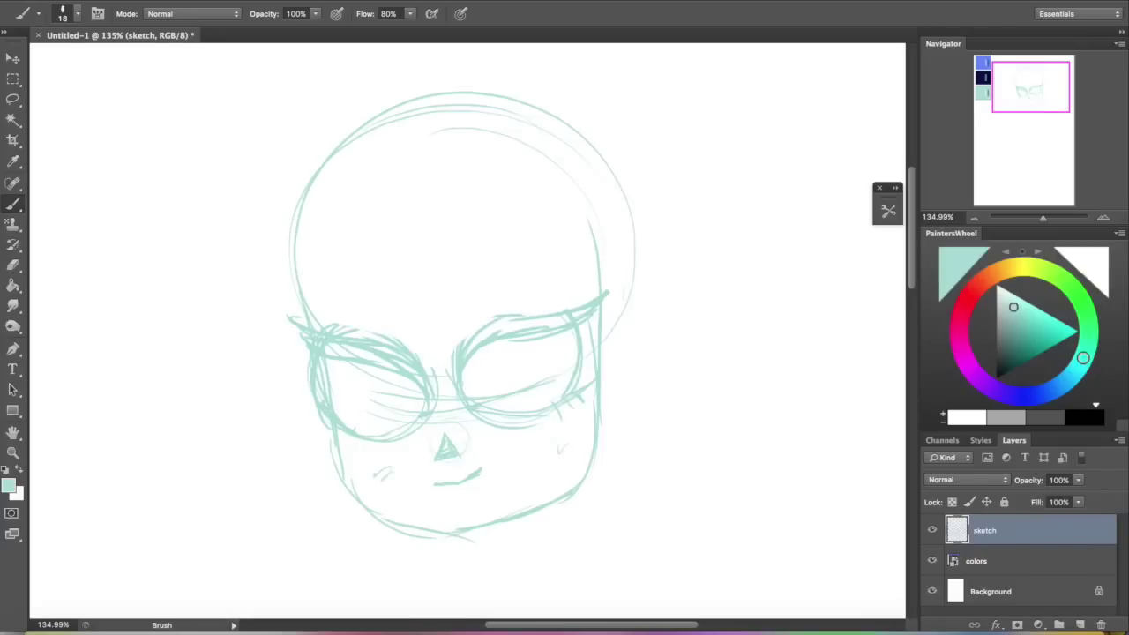
# Step: Draw oval irises with pupils in both eyes and clean up the contours around the eyes and nose
pyautogui.moveTo(409, 365); pyautogui.dragTo(394, 406)
pyautogui.moveTo(561, 342)
pyautogui.mouseDown()
pyautogui.moveTo(534, 381)
pyautogui.moveTo(563, 385)
pyautogui.mouseUp()
pyautogui.moveTo(415, 379); pyautogui.dragTo(388, 400)
pyautogui.click(1029, 99)
pyautogui.moveTo(461, 345)
pyautogui.mouseDown()
pyautogui.moveTo(477, 316)
pyautogui.moveTo(460, 299)
pyautogui.mouseUp()
pyautogui.moveTo(469, 212); pyautogui.dragTo(451, 284)
pyautogui.moveTo(490, 268)
pyautogui.mouseDown()
pyautogui.moveTo(523, 271)
pyautogui.moveTo(548, 256)
pyautogui.mouseUp()
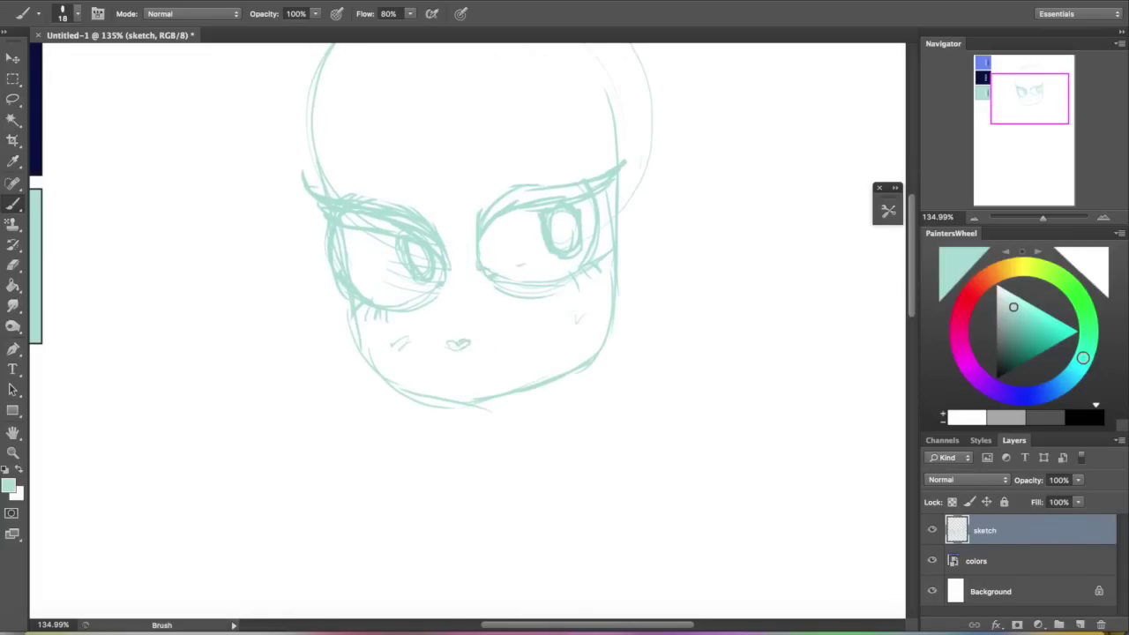
# Step: Undo the last stroke, then sketch a rounded ear beside the face and two short eyebrows above the eyes
pyautogui.press('super+z')
pyautogui.moveTo(634, 208); pyautogui.dragTo(649, 271)
pyautogui.moveTo(621, 178)
pyautogui.mouseDown()
pyautogui.moveTo(620, 281)
pyautogui.moveTo(604, 204)
pyautogui.mouseUp()
pyautogui.moveTo(635, 201); pyautogui.dragTo(620, 221)
pyautogui.moveTo(476, 165); pyautogui.dragTo(517, 148)
pyautogui.moveTo(478, 175); pyautogui.dragTo(527, 149)
pyautogui.moveTo(402, 163); pyautogui.dragTo(434, 180)
pyautogui.moveTo(436, 174)
pyautogui.mouseDown()
pyautogui.moveTo(389, 159)
pyautogui.moveTo(417, 179)
pyautogui.mouseUp()
# Step: Sketch a slim neck below the jaw, redoing the failed strokes, and shade the area under the chin
pyautogui.moveTo(1023, 101); pyautogui.dragTo(1020, 97)
pyautogui.moveTo(482, 456)
pyautogui.mouseDown()
pyautogui.moveTo(490, 533)
pyautogui.moveTo(500, 496)
pyautogui.mouseUp()
pyautogui.moveTo(550, 445); pyautogui.dragTo(564, 516)
pyautogui.press('super+z')
pyautogui.press('alt+super+z')
pyautogui.press('alt+super+z')
pyautogui.moveTo(545, 448)
pyautogui.mouseDown()
pyautogui.moveTo(545, 519)
pyautogui.moveTo(553, 485)
pyautogui.mouseUp()
pyautogui.moveTo(583, 432); pyautogui.dragTo(595, 511)
pyautogui.moveTo(580, 438)
pyautogui.mouseDown()
pyautogui.moveTo(559, 465)
pyautogui.moveTo(579, 434)
pyautogui.mouseUp()
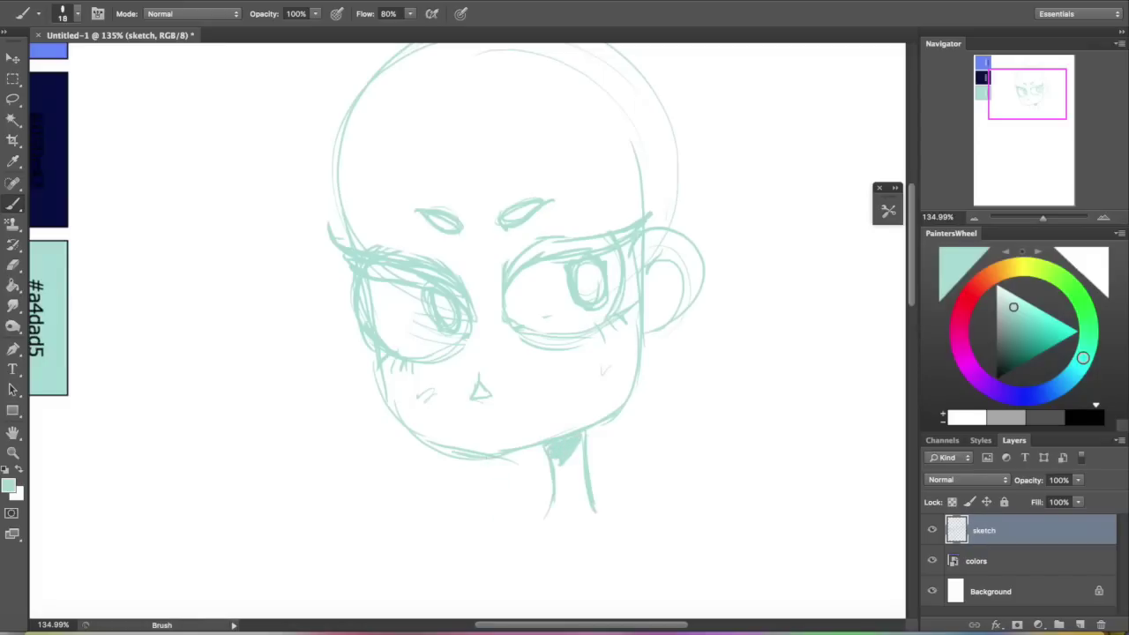
# Step: Reinforce the jaw contour and sketch the hair's outer edge with a full fringe and strand lines over the forehead
pyautogui.moveTo(499, 457); pyautogui.dragTo(388, 430)
pyautogui.moveTo(374, 345); pyautogui.dragTo(393, 432)
pyautogui.moveTo(381, 59); pyautogui.dragTo(310, 210)
pyautogui.moveTo(314, 131); pyautogui.dragTo(326, 262)
pyautogui.moveTo(317, 237); pyautogui.dragTo(463, 173)
pyautogui.moveTo(416, 191)
pyautogui.mouseDown()
pyautogui.moveTo(617, 212)
pyautogui.moveTo(582, 88)
pyautogui.mouseUp()
pyautogui.moveTo(498, 182); pyautogui.dragTo(425, 178)
pyautogui.moveTo(530, 135); pyautogui.dragTo(529, 185)
pyautogui.moveTo(506, 121); pyautogui.dragTo(513, 182)
pyautogui.moveTo(431, 134); pyautogui.dragTo(434, 175)
pyautogui.moveTo(483, 157); pyautogui.dragTo(486, 178)
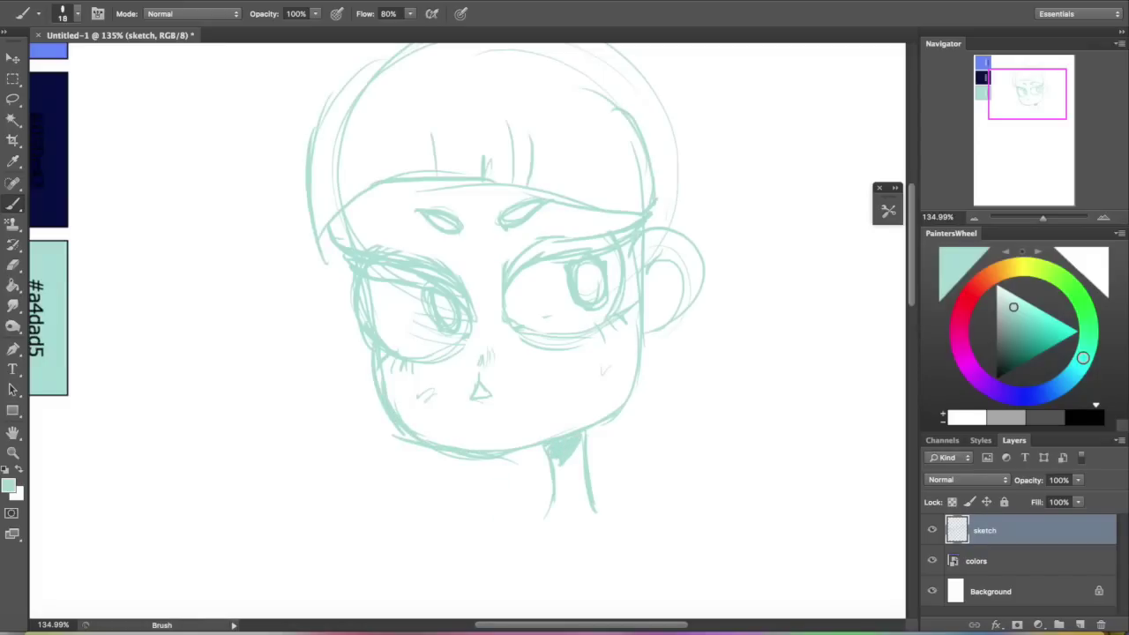
# Step: Sketch long hair flowing from the crown down both sides of the head, undoing the last stroke
pyautogui.moveTo(1015, 98); pyautogui.dragTo(1013, 106)
pyautogui.moveTo(368, 152); pyautogui.dragTo(393, 351)
pyautogui.moveTo(374, 189); pyautogui.dragTo(234, 548)
pyautogui.moveTo(338, 448); pyautogui.dragTo(212, 594)
pyautogui.moveTo(776, 161); pyautogui.dragTo(771, 339)
pyautogui.moveTo(770, 189); pyautogui.dragTo(864, 522)
pyautogui.moveTo(1021, 101); pyautogui.dragTo(1024, 86)
pyautogui.moveTo(593, 97); pyautogui.dragTo(728, 375)
pyautogui.moveTo(591, 98)
pyautogui.mouseDown()
pyautogui.moveTo(477, 90)
pyautogui.moveTo(384, 141)
pyautogui.mouseUp()
pyautogui.moveTo(1022, 79)
pyautogui.mouseDown()
pyautogui.moveTo(1029, 99)
pyautogui.moveTo(1019, 97)
pyautogui.mouseUp()
pyautogui.press('super+z')
# Step: Sketch the shoulder, the rounded bust and the long slanted lines of the torso below the neck
pyautogui.moveTo(1042, 218); pyautogui.dragTo(1038, 217)
pyautogui.moveTo(582, 347); pyautogui.dragTo(557, 418)
pyautogui.moveTo(588, 371); pyautogui.dragTo(643, 473)
pyautogui.moveTo(572, 348); pyautogui.dragTo(655, 428)
pyautogui.moveTo(544, 350)
pyautogui.mouseDown()
pyautogui.moveTo(513, 378)
pyautogui.moveTo(566, 342)
pyautogui.mouseUp()
pyautogui.moveTo(572, 355); pyautogui.dragTo(553, 450)
pyautogui.moveTo(530, 374); pyautogui.dragTo(467, 548)
pyautogui.moveTo(525, 362); pyautogui.dragTo(444, 568)
# Step: Add the far shoulder line under the chin, strengthen the neck lines and shade the neck
pyautogui.moveTo(449, 321); pyautogui.dragTo(531, 349)
pyautogui.moveTo(419, 280); pyautogui.dragTo(471, 321)
pyautogui.moveTo(582, 297); pyautogui.dragTo(588, 351)
pyautogui.moveTo(605, 204)
pyautogui.mouseDown()
pyautogui.moveTo(582, 294)
pyautogui.moveTo(538, 342)
pyautogui.mouseUp()
pyautogui.moveTo(516, 319); pyautogui.dragTo(536, 351)
pyautogui.moveTo(569, 304); pyautogui.dragTo(573, 335)
pyautogui.moveTo(577, 306); pyautogui.dragTo(574, 340)
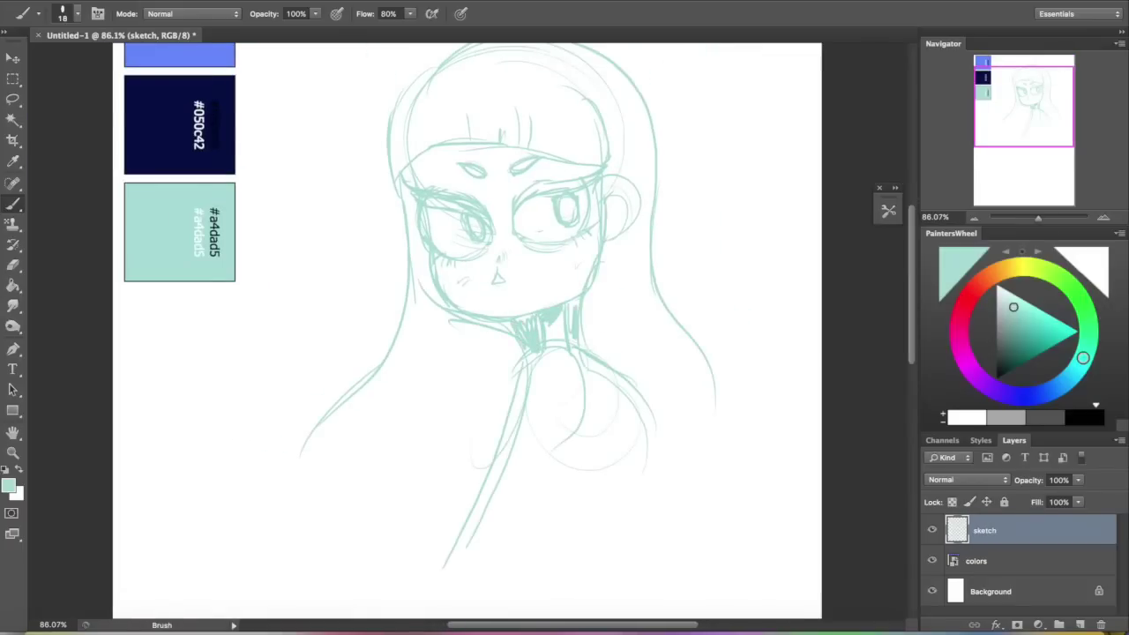
# Step: Sketch the outer contour of the torso curving from the shoulder around and down toward the waist
pyautogui.moveTo(655, 466); pyautogui.dragTo(572, 533)
pyautogui.moveTo(628, 393); pyautogui.dragTo(658, 465)
pyautogui.moveTo(658, 445); pyautogui.dragTo(542, 560)
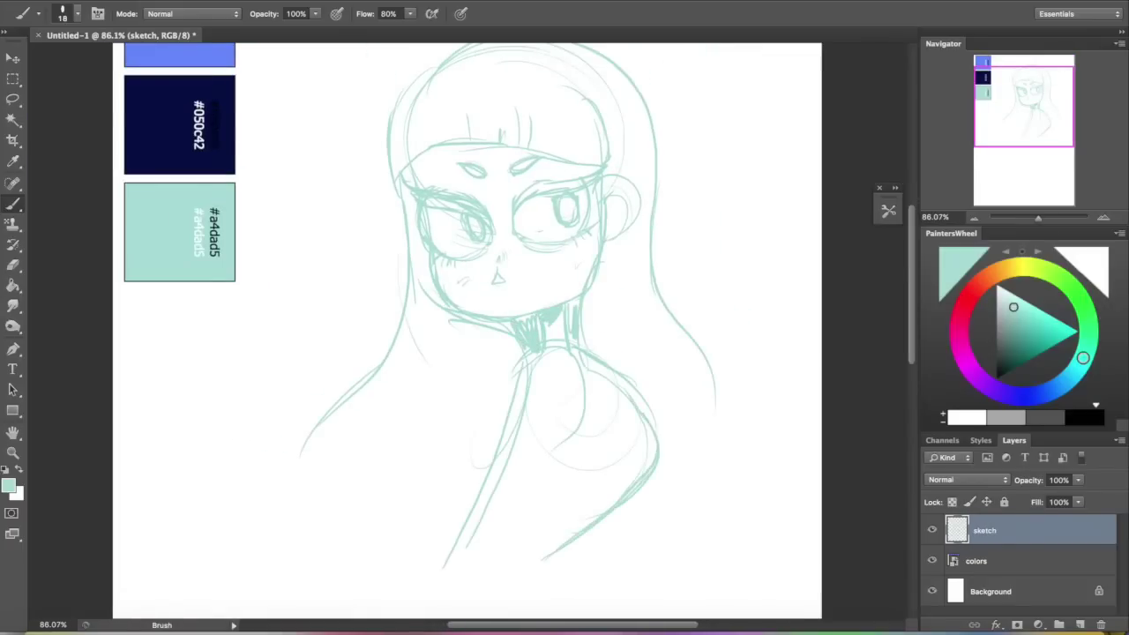
# Step: Extend the long hair downward on both sides and sketch the lower torso and hip lines
pyautogui.moveTo(564, 353); pyautogui.dragTo(608, 342)
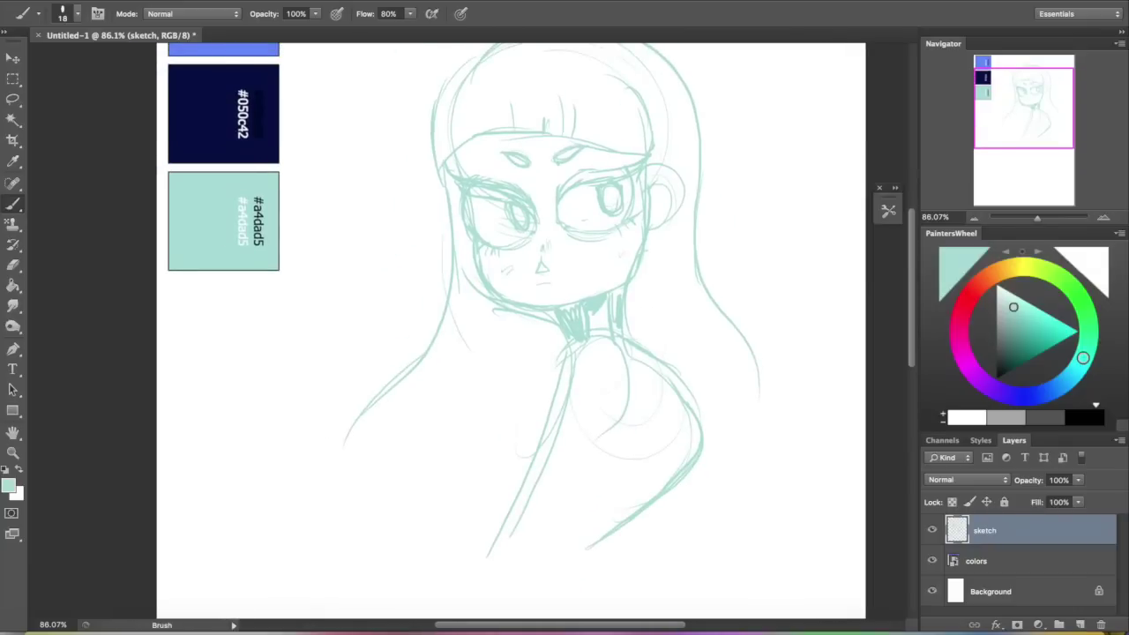
pyautogui.scroll(-5, 511, 331)
pyautogui.moveTo(750, 141); pyautogui.dragTo(729, 465)
pyautogui.moveTo(605, 355); pyautogui.dragTo(720, 423)
pyautogui.moveTo(488, 336); pyautogui.dragTo(395, 444)
pyautogui.moveTo(304, 305); pyautogui.dragTo(414, 393)
pyautogui.moveTo(383, 195); pyautogui.dragTo(278, 286)
pyautogui.moveTo(609, 334); pyautogui.dragTo(512, 397)
pyautogui.moveTo(605, 353); pyautogui.dragTo(474, 412)
# Step: Sketch the first contour lines of the thighs below the hips
pyautogui.moveTo(1021, 143); pyautogui.dragTo(1018, 139)
pyautogui.moveTo(358, 363); pyautogui.dragTo(343, 510)
pyautogui.moveTo(392, 372); pyautogui.dragTo(313, 529)
pyautogui.moveTo(391, 373); pyautogui.dragTo(346, 537)
pyautogui.moveTo(1020, 137); pyautogui.dragTo(1030, 164)
pyautogui.moveTo(493, 199); pyautogui.dragTo(538, 373)
# Step: Sketch the raised arm bent at the elbow with its hand reaching behind the head
pyautogui.moveTo(1042, 143); pyautogui.dragTo(1045, 92)
pyautogui.moveTo(623, 277); pyautogui.dragTo(595, 360)
pyautogui.moveTo(711, 120); pyautogui.dragTo(595, 324)
pyautogui.moveTo(618, 82); pyautogui.dragTo(717, 130)
pyautogui.moveTo(649, 127)
pyautogui.mouseDown()
pyautogui.moveTo(545, 306)
pyautogui.moveTo(561, 248)
pyautogui.mouseUp()
pyautogui.moveTo(660, 123); pyautogui.dragTo(634, 149)
pyautogui.moveTo(1010, 103)
pyautogui.mouseDown()
pyautogui.moveTo(1008, 85)
pyautogui.moveTo(995, 107)
pyautogui.mouseUp()
pyautogui.moveTo(716, 96); pyautogui.dragTo(756, 124)
# Step: Sketch the other arm bent outward at the elbow, with its hand and fingers resting on the hip
pyautogui.moveTo(553, 265)
pyautogui.mouseDown()
pyautogui.moveTo(304, 309)
pyautogui.moveTo(337, 455)
pyautogui.moveTo(529, 347)
pyautogui.mouseUp()
pyautogui.moveTo(361, 338); pyautogui.dragTo(536, 351)
pyautogui.moveTo(367, 363); pyautogui.dragTo(368, 457)
pyautogui.moveTo(363, 460)
pyautogui.mouseDown()
pyautogui.moveTo(439, 504)
pyautogui.moveTo(414, 534)
pyautogui.mouseUp()
pyautogui.moveTo(351, 480); pyautogui.dragTo(411, 529)
pyautogui.moveTo(337, 462); pyautogui.dragTo(448, 490)
# Step: Sketch a hat on the head with a wide pointed brim and a tall crown sloping down behind the hair
pyautogui.scroll(3, 537, 326)
pyautogui.hscroll(1, 537, 325)
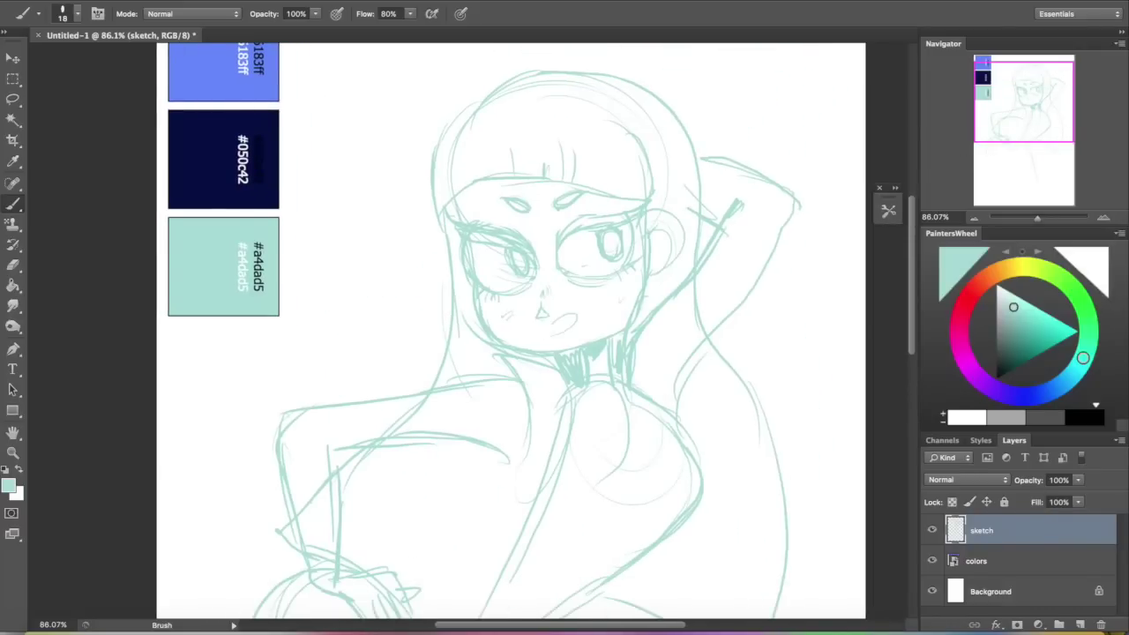
pyautogui.moveTo(1013, 100); pyautogui.dragTo(1008, 93)
pyautogui.moveTo(562, 165); pyautogui.dragTo(737, 273)
pyautogui.moveTo(484, 220); pyautogui.dragTo(677, 223)
pyautogui.moveTo(412, 128); pyautogui.dragTo(471, 217)
pyautogui.moveTo(518, 156); pyautogui.dragTo(737, 279)
pyautogui.moveTo(509, 145)
pyautogui.mouseDown()
pyautogui.moveTo(741, 109)
pyautogui.moveTo(794, 397)
pyautogui.mouseUp()
# Step: Add details around the hat's drooping tip and the raised arm, and hatch the inside of the brim
pyautogui.moveTo(808, 265); pyautogui.dragTo(834, 349)
pyautogui.moveTo(730, 195); pyautogui.dragTo(764, 208)
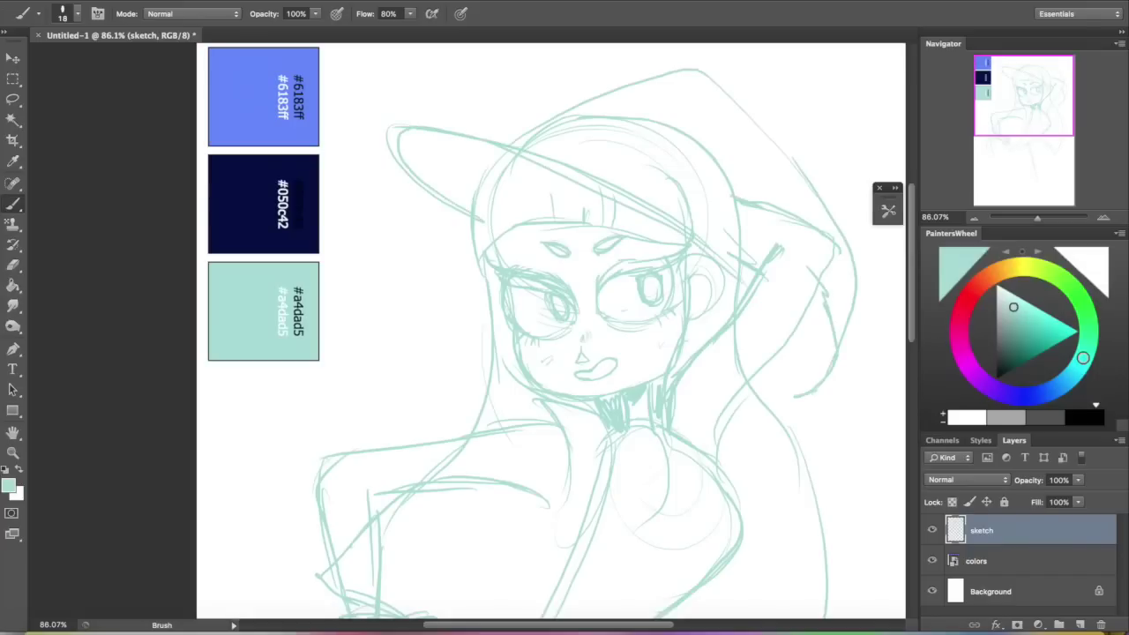
pyautogui.moveTo(820, 332); pyautogui.dragTo(798, 349)
pyautogui.moveTo(712, 298); pyautogui.dragTo(751, 311)
pyautogui.moveTo(433, 123)
pyautogui.mouseDown()
pyautogui.moveTo(510, 155)
pyautogui.moveTo(496, 185)
pyautogui.mouseUp()
# Step: Extend both legs downward with long contour lines for the thighs and lower legs
pyautogui.moveTo(1027, 97); pyautogui.dragTo(1029, 151)
pyautogui.moveTo(499, 286); pyautogui.dragTo(526, 453)
pyautogui.moveTo(505, 366); pyautogui.dragTo(514, 477)
pyautogui.moveTo(326, 306); pyautogui.dragTo(438, 479)
pyautogui.moveTo(351, 367); pyautogui.dragTo(460, 594)
# Step: Add lines to the chest and the lower end of the hair, and sketch hair strands beside the face
pyautogui.moveTo(1012, 145); pyautogui.dragTo(1010, 121)
pyautogui.moveTo(1037, 217); pyautogui.dragTo(1039, 218)
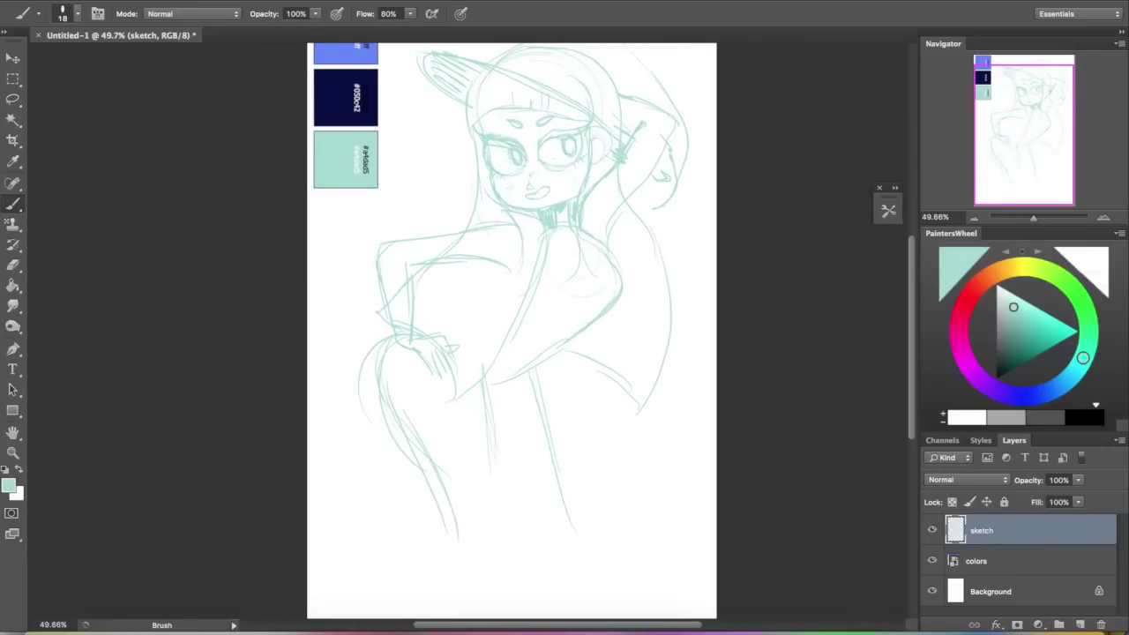
pyautogui.moveTo(589, 233); pyautogui.dragTo(595, 268)
pyautogui.moveTo(575, 351); pyautogui.dragTo(651, 420)
pyautogui.moveTo(1034, 218); pyautogui.dragTo(1037, 217)
pyautogui.moveTo(470, 201); pyautogui.dragTo(463, 259)
pyautogui.moveTo(475, 159)
pyautogui.mouseDown()
pyautogui.moveTo(464, 273)
pyautogui.moveTo(479, 246)
pyautogui.mouseUp()
pyautogui.moveTo(482, 246); pyautogui.dragTo(490, 379)
# Step: Sketch the curved front contour from the chest to the waist and a pointed shape hanging between the thighs
pyautogui.moveTo(1014, 99); pyautogui.dragTo(1014, 120)
pyautogui.moveTo(552, 346); pyautogui.dragTo(452, 533)
pyautogui.moveTo(483, 496); pyautogui.dragTo(454, 529)
pyautogui.moveTo(542, 364); pyautogui.dragTo(418, 442)
pyautogui.moveTo(540, 383); pyautogui.dragTo(400, 454)
pyautogui.moveTo(549, 363); pyautogui.dragTo(534, 391)
pyautogui.moveTo(1015, 106); pyautogui.dragTo(1006, 120)
pyautogui.moveTo(592, 256); pyautogui.dragTo(526, 411)
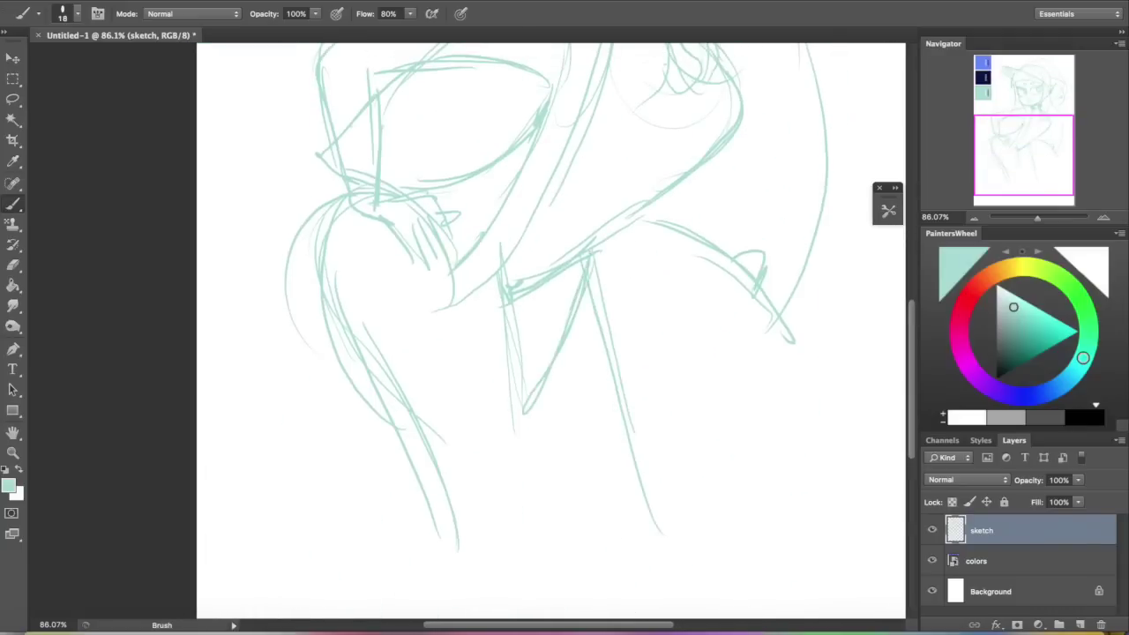
# Step: Add another contour line to the leg, and sketch crescent pupils and a star highlight in the eyes
pyautogui.moveTo(1030, 167); pyautogui.dragTo(1030, 156)
pyautogui.moveTo(604, 353); pyautogui.dragTo(650, 573)
pyautogui.moveTo(1027, 149); pyautogui.dragTo(1021, 111)
pyautogui.moveTo(1037, 218); pyautogui.dragTo(1041, 218)
pyautogui.moveTo(1014, 118); pyautogui.dragTo(1022, 115)
pyautogui.moveTo(476, 309)
pyautogui.mouseDown()
pyautogui.moveTo(459, 313)
pyautogui.moveTo(475, 304)
pyautogui.mouseUp()
pyautogui.moveTo(615, 280)
pyautogui.mouseDown()
pyautogui.moveTo(607, 296)
pyautogui.moveTo(588, 270)
pyautogui.moveTo(590, 330)
pyautogui.moveTo(622, 296)
pyautogui.mouseUp()
pyautogui.moveTo(595, 284); pyautogui.dragTo(613, 269)
pyautogui.moveTo(470, 298)
pyautogui.mouseDown()
pyautogui.moveTo(470, 351)
pyautogui.moveTo(484, 330)
pyautogui.mouseUp()
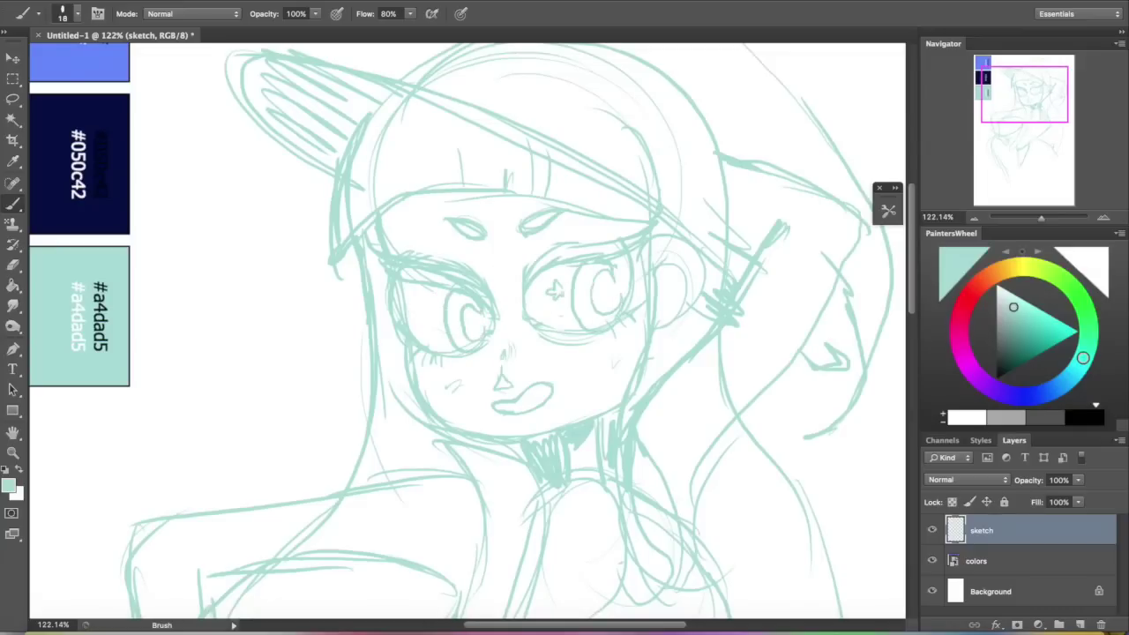
# Step: Sketch further thigh and lower-leg contour lines beneath the hips
pyautogui.moveTo(1024, 120); pyautogui.dragTo(1021, 122)
pyautogui.moveTo(1040, 218); pyautogui.dragTo(1035, 217)
pyautogui.moveTo(1024, 133); pyautogui.dragTo(1025, 158)
pyautogui.moveTo(491, 276); pyautogui.dragTo(509, 464)
pyautogui.moveTo(508, 420); pyautogui.dragTo(506, 530)
pyautogui.moveTo(349, 255); pyautogui.dragTo(448, 479)
pyautogui.moveTo(368, 224); pyautogui.dragTo(348, 318)
pyautogui.moveTo(408, 427); pyautogui.dragTo(402, 545)
# Step: Sketch the bent legs with sweeping curves for the large front thigh, the rounded knee and the calf behind it
pyautogui.moveTo(1012, 144); pyautogui.dragTo(1014, 99)
pyautogui.moveTo(1033, 218); pyautogui.dragTo(1047, 218)
pyautogui.moveTo(1019, 116); pyautogui.dragTo(1030, 97)
pyautogui.moveTo(1048, 218); pyautogui.dragTo(1038, 218)
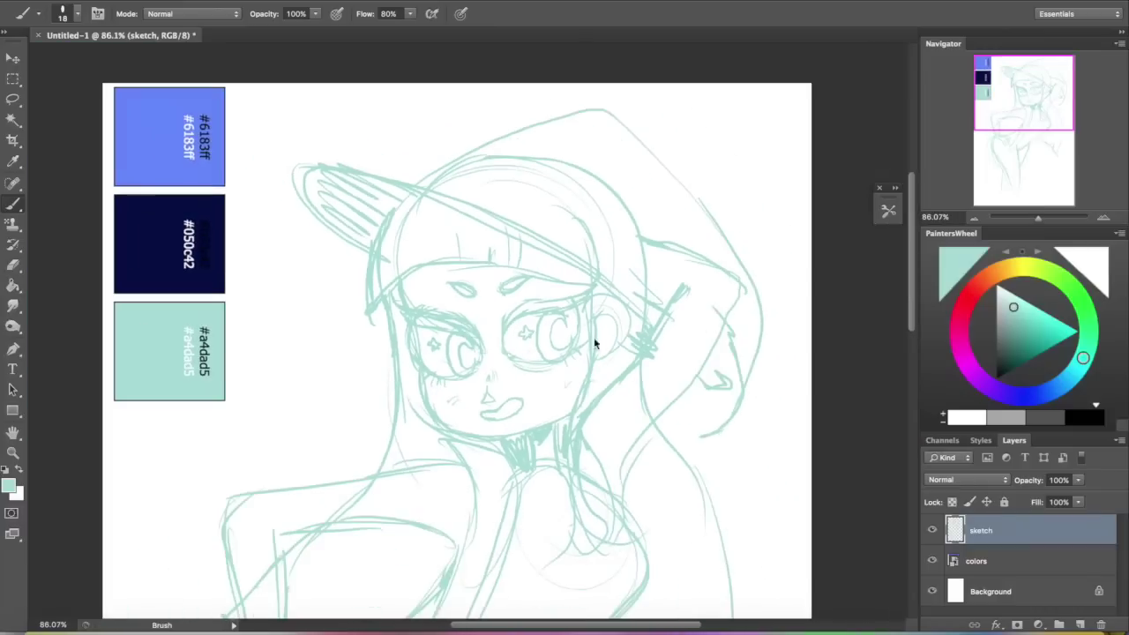
pyautogui.moveTo(1010, 91); pyautogui.dragTo(1013, 144)
pyautogui.moveTo(222, 507)
pyautogui.mouseDown()
pyautogui.moveTo(555, 575)
pyautogui.moveTo(619, 491)
pyautogui.mouseUp()
pyautogui.moveTo(475, 364); pyautogui.dragTo(627, 507)
pyautogui.moveTo(474, 340); pyautogui.dragTo(543, 414)
pyautogui.moveTo(243, 472)
pyautogui.mouseDown()
pyautogui.moveTo(307, 562)
pyautogui.moveTo(280, 579)
pyautogui.mouseUp()
pyautogui.moveTo(200, 362); pyautogui.dragTo(197, 534)
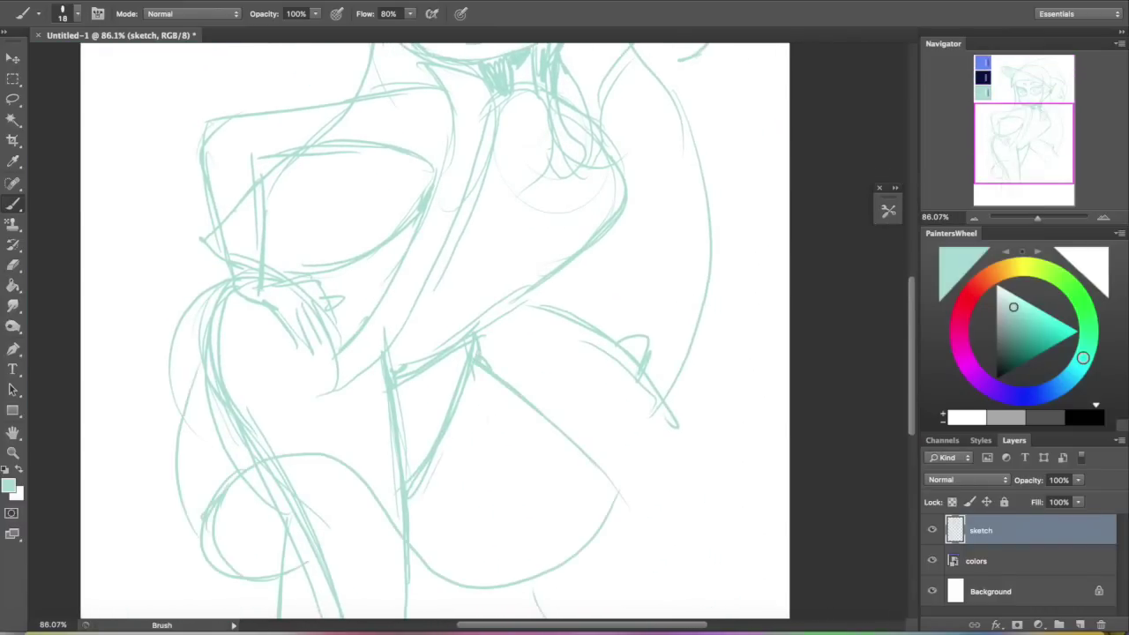
pyautogui.moveTo(209, 325); pyautogui.dragTo(195, 530)
pyautogui.moveTo(406, 571); pyautogui.dragTo(459, 574)
# Step: Hatch the hair beside the chest and beneath the raised arm
pyautogui.moveTo(1002, 163); pyautogui.dragTo(1002, 146)
pyautogui.moveTo(566, 256); pyautogui.dragTo(532, 328)
pyautogui.moveTo(1010, 120); pyautogui.dragTo(996, 113)
pyautogui.moveTo(698, 252)
pyautogui.mouseDown()
pyautogui.moveTo(676, 495)
pyautogui.moveTo(725, 338)
pyautogui.mouseUp()
pyautogui.moveTo(663, 140)
pyautogui.mouseDown()
pyautogui.moveTo(667, 169)
pyautogui.moveTo(645, 193)
pyautogui.mouseUp()
pyautogui.moveTo(696, 248); pyautogui.dragTo(709, 324)
pyautogui.moveTo(697, 303); pyautogui.dragTo(715, 386)
pyautogui.moveTo(707, 284); pyautogui.dragTo(718, 393)
# Step: Sketch the ear's outline with its inner folds, and draw teeth in the open mouth
pyautogui.moveTo(1008, 114); pyautogui.dragTo(1006, 92)
pyautogui.moveTo(1035, 218); pyautogui.dragTo(1039, 217)
pyautogui.moveTo(1012, 133)
pyautogui.mouseDown()
pyautogui.moveTo(1011, 98)
pyautogui.moveTo(1006, 113)
pyautogui.mouseUp()
pyautogui.moveTo(1037, 217); pyautogui.dragTo(1044, 218)
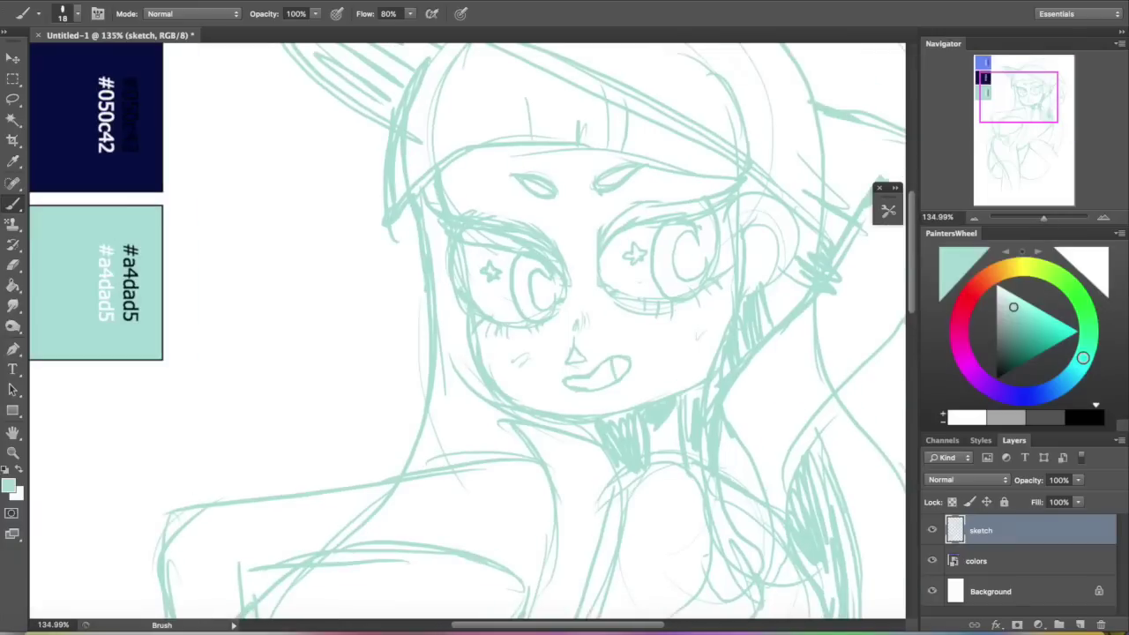
pyautogui.moveTo(769, 215)
pyautogui.mouseDown()
pyautogui.moveTo(779, 284)
pyautogui.moveTo(776, 275)
pyautogui.mouseUp()
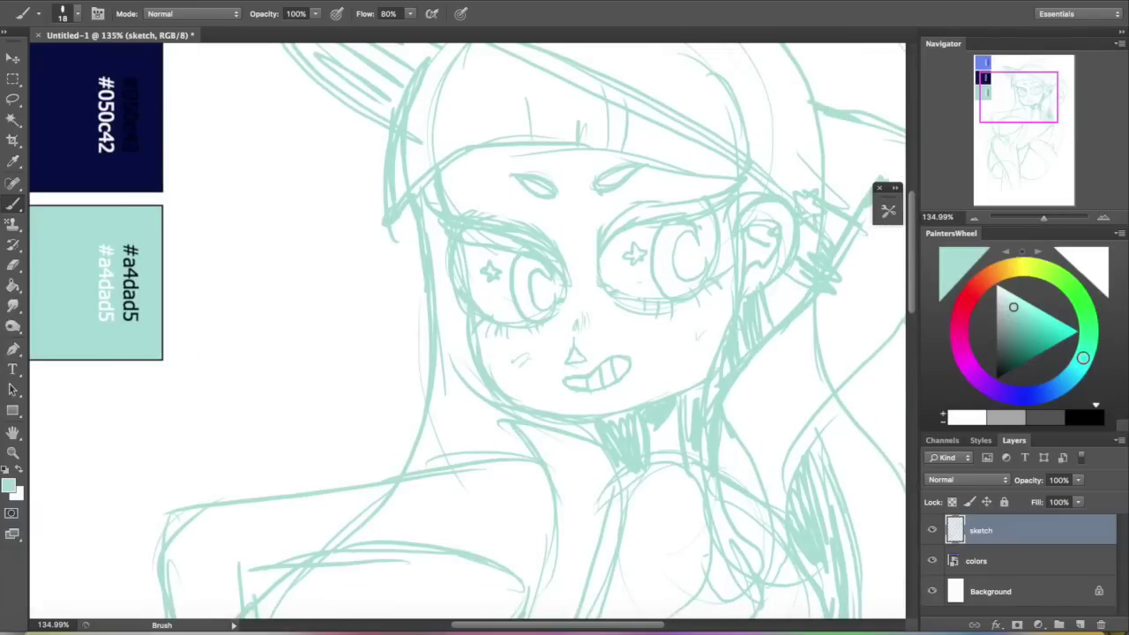
# Step: Extend the lower legs toward the bottom of the page with long calf and shin lines
pyautogui.moveTo(1035, 211); pyautogui.dragTo(1036, 210)
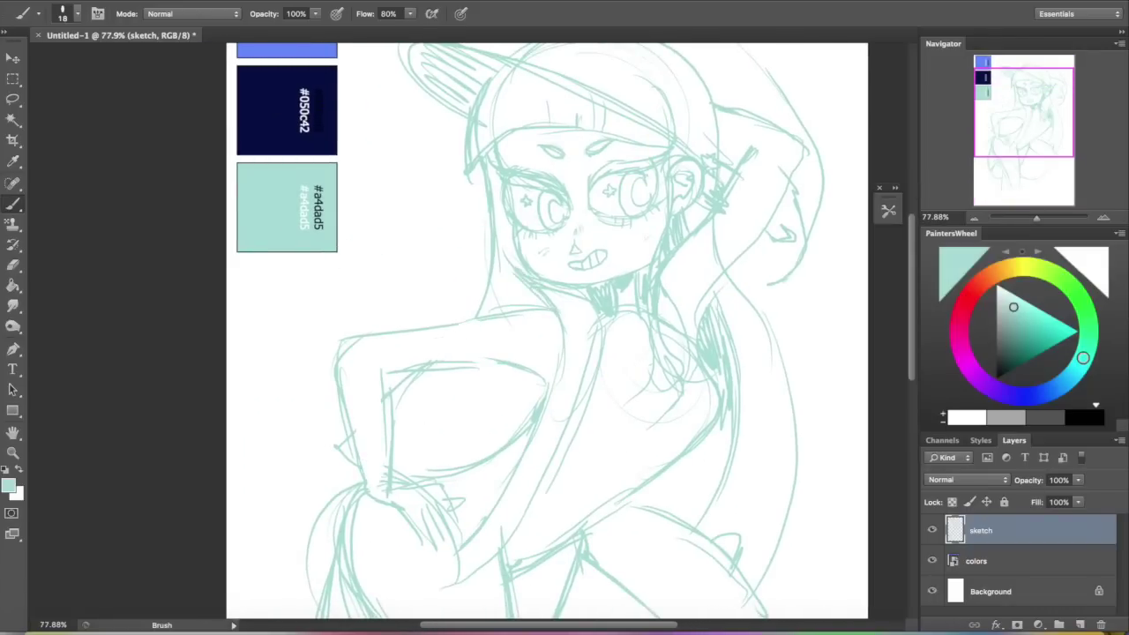
pyautogui.moveTo(1016, 88); pyautogui.dragTo(1006, 99)
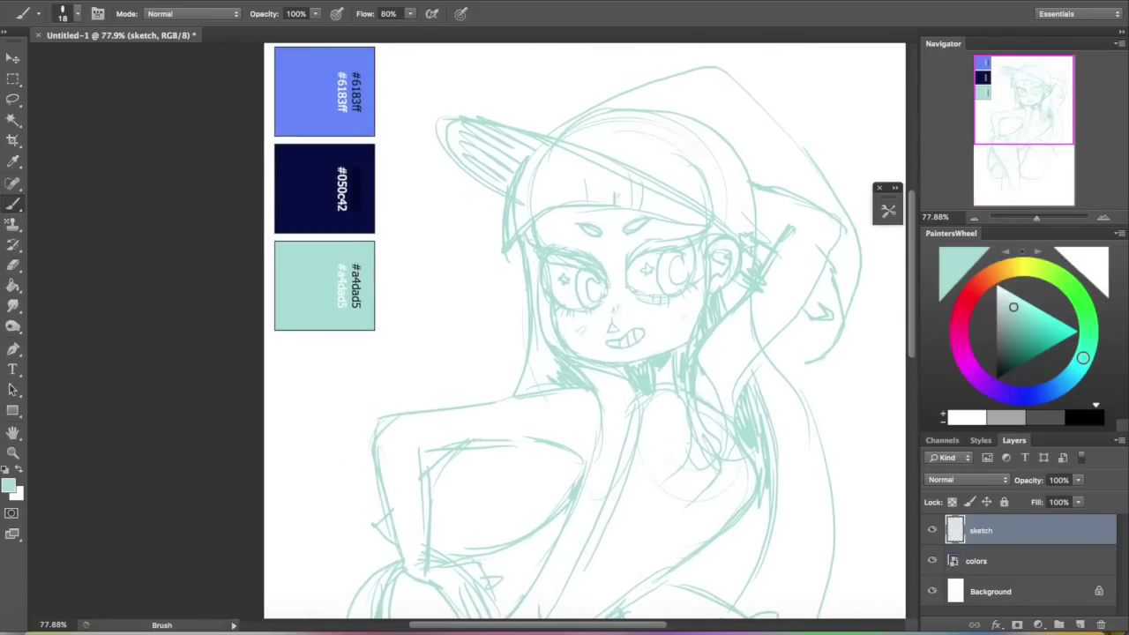
pyautogui.scroll(-15, 582, 331)
pyautogui.hscroll(1, 582, 330)
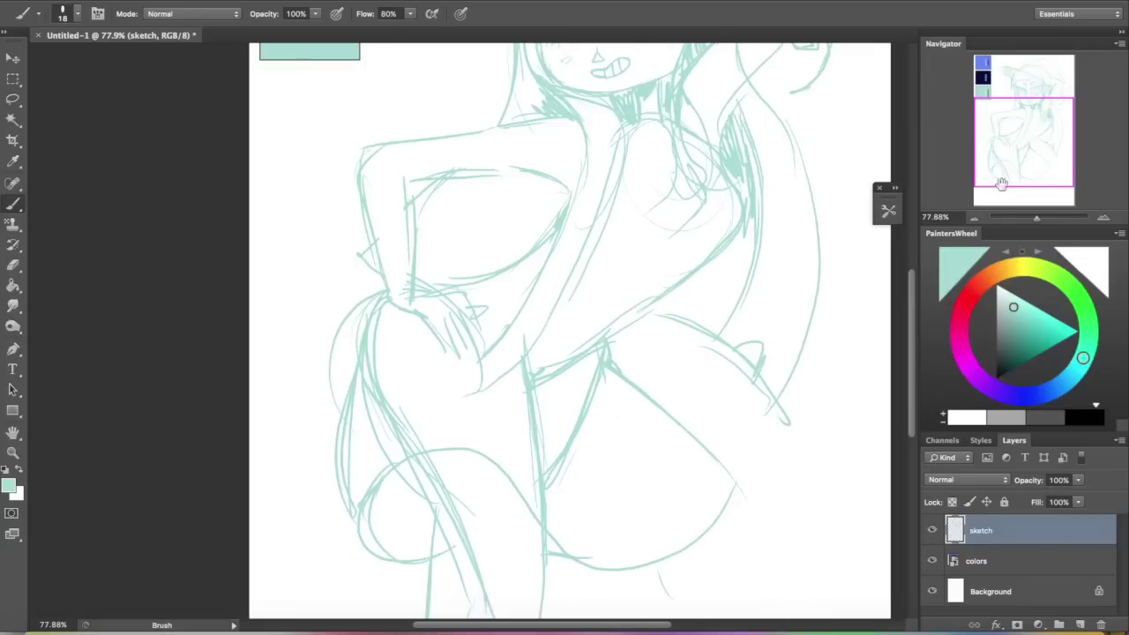
pyautogui.click(998, 198)
pyautogui.moveTo(505, 488); pyautogui.dragTo(504, 616)
pyautogui.moveTo(557, 484); pyautogui.dragTo(553, 617)
pyautogui.moveTo(458, 456); pyautogui.dragTo(441, 534)
pyautogui.moveTo(443, 470); pyautogui.dragTo(425, 612)
pyautogui.moveTo(494, 469); pyautogui.dragTo(448, 580)
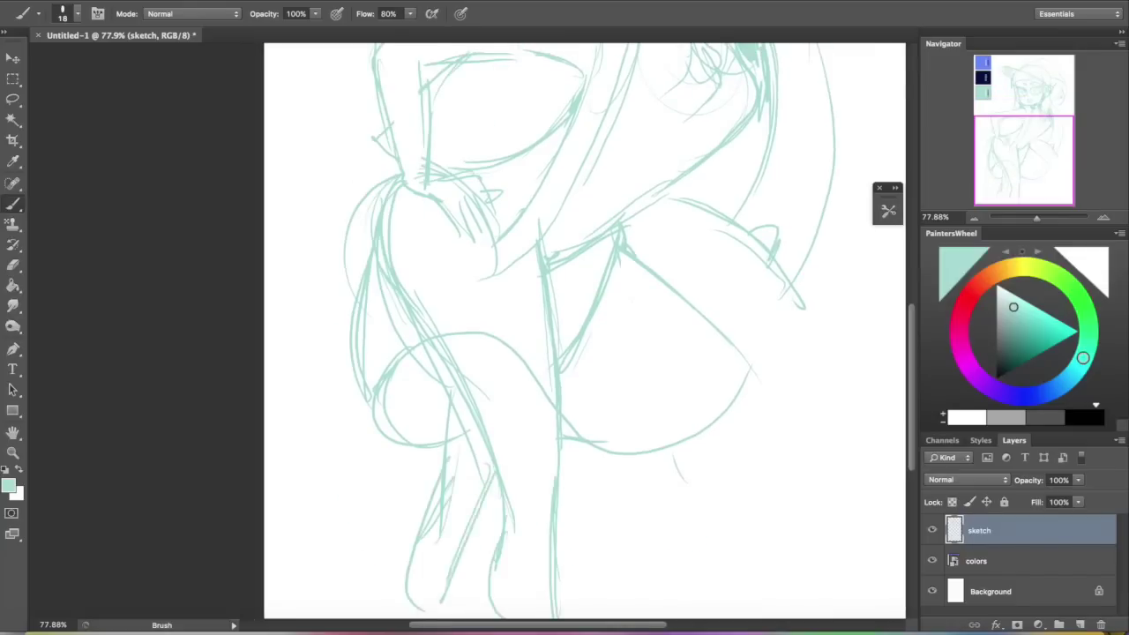
# Step: Sketch a rounded bib-like panel on the chest with four small circles inside it
pyautogui.scroll(8, 582, 331)
pyautogui.moveTo(659, 155); pyautogui.dragTo(720, 264)
pyautogui.moveTo(650, 233)
pyautogui.mouseDown()
pyautogui.moveTo(728, 206)
pyautogui.moveTo(690, 285)
pyautogui.mouseUp()
pyautogui.moveTo(673, 275); pyautogui.dragTo(676, 273)
pyautogui.moveTo(644, 267); pyautogui.dragTo(666, 228)
pyautogui.moveTo(695, 239); pyautogui.dragTo(697, 237)
pyautogui.moveTo(1020, 142)
pyautogui.mouseDown()
pyautogui.moveTo(1032, 109)
pyautogui.moveTo(1019, 104)
pyautogui.moveTo(1023, 120)
pyautogui.mouseUp()
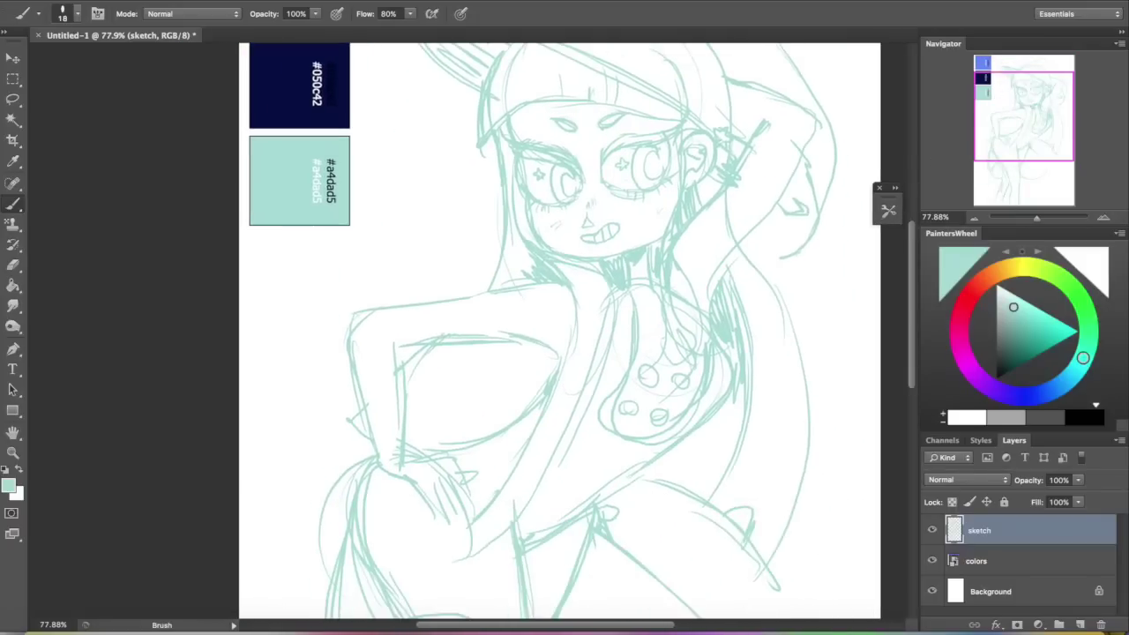
# Step: Redraw the lower end of the front hair lock and strengthen the contour from the chest to the waist
pyautogui.moveTo(577, 348); pyautogui.dragTo(563, 386)
pyautogui.moveTo(563, 389); pyautogui.dragTo(604, 357)
pyautogui.moveTo(610, 277); pyautogui.dragTo(595, 364)
pyautogui.moveTo(573, 359)
pyautogui.mouseDown()
pyautogui.moveTo(563, 384)
pyautogui.moveTo(514, 417)
pyautogui.mouseUp()
pyautogui.moveTo(596, 504); pyautogui.dragTo(714, 413)
# Step: Erase the overlapping sketch lines across the hip and thighs, including the pointed shape between the legs
pyautogui.moveTo(1016, 99); pyautogui.dragTo(1013, 123)
pyautogui.moveTo(575, 500)
pyautogui.mouseDown()
pyautogui.moveTo(552, 490)
pyautogui.moveTo(559, 403)
pyautogui.moveTo(594, 411)
pyautogui.moveTo(552, 396)
pyautogui.mouseUp()
pyautogui.moveTo(404, 442)
pyautogui.mouseDown()
pyautogui.moveTo(417, 432)
pyautogui.moveTo(379, 353)
pyautogui.moveTo(368, 437)
pyautogui.mouseUp()
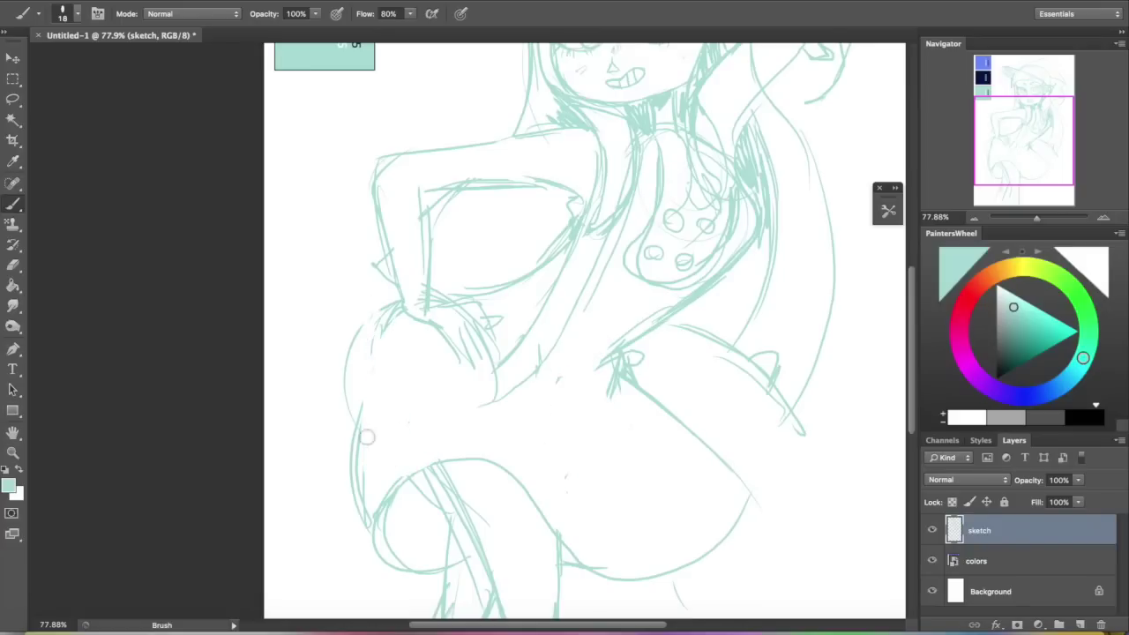
pyautogui.moveTo(407, 314); pyautogui.dragTo(364, 460)
pyautogui.moveTo(418, 323); pyautogui.dragTo(368, 418)
# Step: Replace the toothy grin in the sketch with a simple curved smile line
pyautogui.moveTo(1020, 136); pyautogui.dragTo(1030, 97)
pyautogui.moveTo(1036, 219); pyautogui.dragTo(1037, 218)
pyautogui.moveTo(1030, 108); pyautogui.dragTo(1030, 91)
pyautogui.moveTo(1037, 219); pyautogui.dragTo(1041, 220)
pyautogui.moveTo(1028, 99); pyautogui.dragTo(1028, 88)
pyautogui.moveTo(515, 457)
pyautogui.mouseDown()
pyautogui.moveTo(496, 457)
pyautogui.moveTo(530, 434)
pyautogui.mouseUp()
# Step: Sample the navy #050c42 swatch as the brush color and lower the sketch layer's opacity until it is faint
pyautogui.moveTo(1008, 87); pyautogui.dragTo(1000, 83)
pyautogui.keyDown('alt'); pyautogui.click(101, 265); pyautogui.keyUp('alt')
pyautogui.moveTo(1037, 485); pyautogui.dragTo(1024, 488)
# Step: Create a new layer above the sketch and name it ink
pyautogui.click(1080, 623)
pyautogui.doubleClick(984, 531)
pyautogui.write('ink')
pyautogui.press('Return')
# Step: Ink the left eye's winged upper lid and its crescent pupil in navy
pyautogui.moveTo(469, 354); pyautogui.dragTo(541, 407)
pyautogui.moveTo(428, 335)
pyautogui.mouseDown()
pyautogui.moveTo(542, 412)
pyautogui.moveTo(528, 426)
pyautogui.mouseUp()
pyautogui.moveTo(492, 396); pyautogui.dragTo(500, 383)
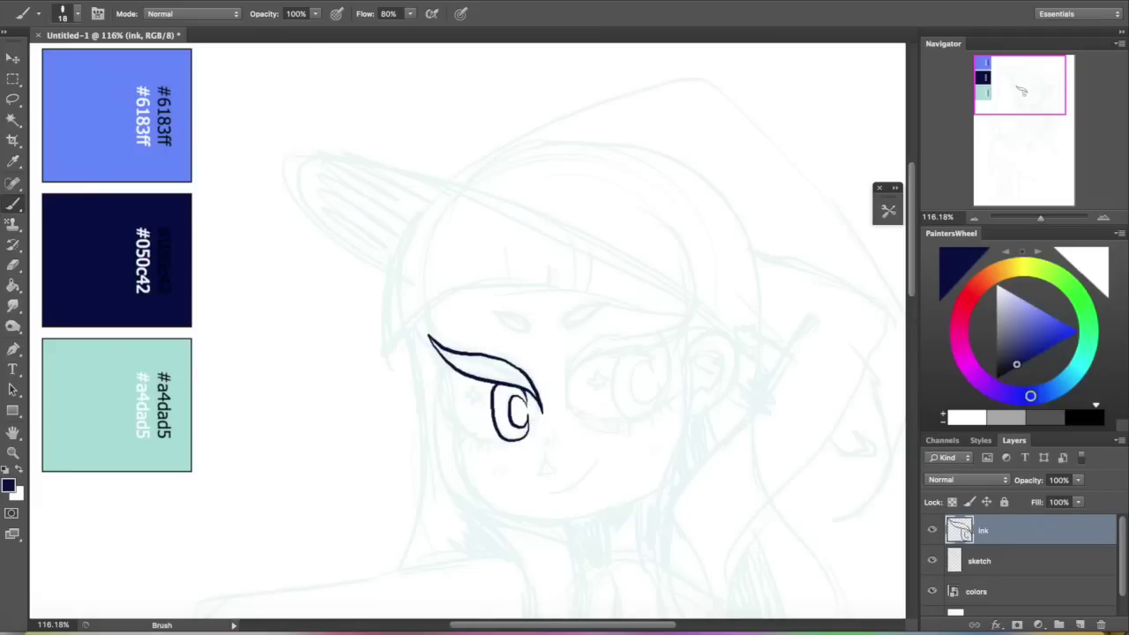
# Step: Ink the left eye's lower contour, star highlight and thin lower lashes
pyautogui.moveTo(529, 439)
pyautogui.mouseDown()
pyautogui.moveTo(467, 430)
pyautogui.moveTo(446, 363)
pyautogui.mouseUp()
pyautogui.moveTo(464, 432); pyautogui.dragTo(443, 380)
pyautogui.moveTo(1041, 218); pyautogui.dragTo(1047, 217)
pyautogui.moveTo(1020, 86); pyautogui.dragTo(1023, 94)
pyautogui.moveTo(403, 306); pyautogui.dragTo(390, 248)
pyautogui.moveTo(444, 374); pyautogui.dragTo(427, 395)
pyautogui.moveTo(467, 386); pyautogui.dragTo(457, 399)
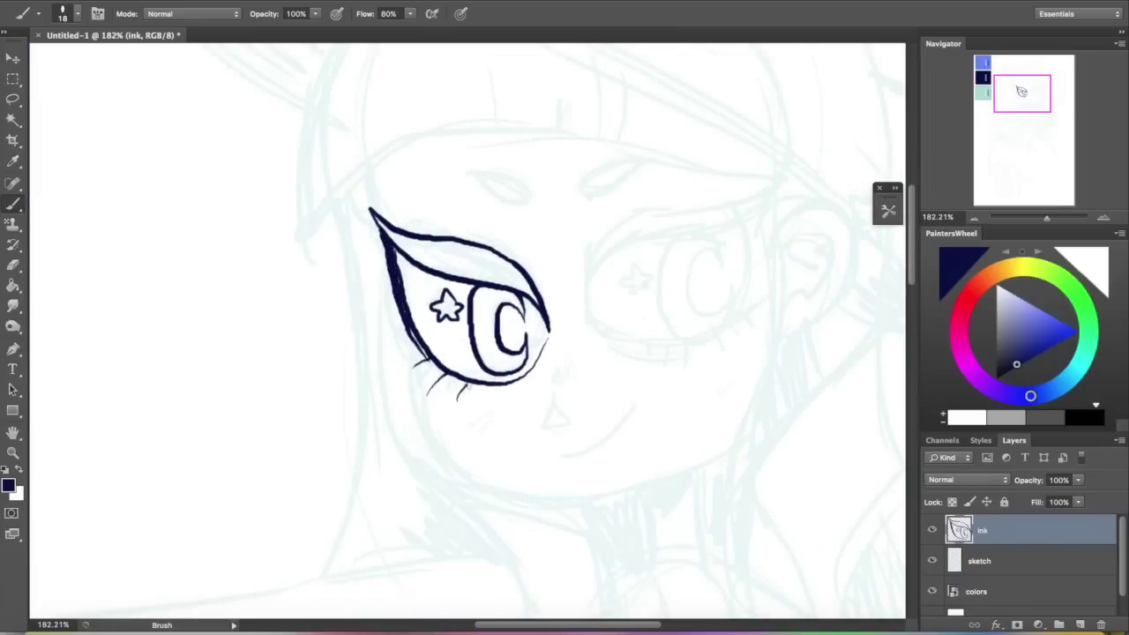
# Step: Ink the smile and the small nose, and outline the right eye with its winged upper lid
pyautogui.moveTo(565, 455); pyautogui.dragTo(631, 411)
pyautogui.moveTo(584, 331)
pyautogui.mouseDown()
pyautogui.moveTo(595, 290)
pyautogui.moveTo(586, 294)
pyautogui.moveTo(623, 234)
pyautogui.moveTo(745, 206)
pyautogui.moveTo(783, 180)
pyautogui.moveTo(683, 251)
pyautogui.moveTo(622, 257)
pyautogui.moveTo(593, 299)
pyautogui.moveTo(684, 342)
pyautogui.moveTo(613, 353)
pyautogui.moveTo(744, 308)
pyautogui.mouseUp()
pyautogui.moveTo(751, 222)
pyautogui.mouseDown()
pyautogui.moveTo(734, 332)
pyautogui.moveTo(752, 224)
pyautogui.mouseUp()
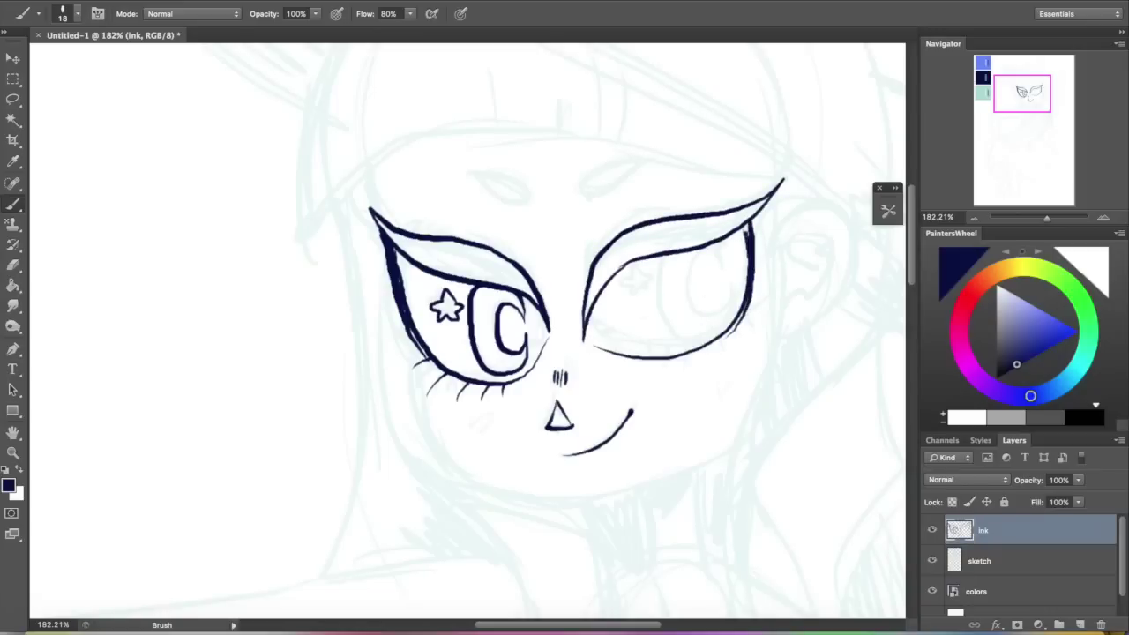
# Step: Ink the right eye's lower lashes, crescent pupil and star highlight
pyautogui.moveTo(716, 349); pyautogui.dragTo(732, 356)
pyautogui.moveTo(727, 340); pyautogui.dragTo(746, 358)
pyautogui.moveTo(723, 309)
pyautogui.mouseDown()
pyautogui.moveTo(658, 265)
pyautogui.moveTo(663, 256)
pyautogui.mouseUp()
pyautogui.moveTo(694, 250)
pyautogui.mouseDown()
pyautogui.moveTo(716, 273)
pyautogui.moveTo(706, 315)
pyautogui.mouseUp()
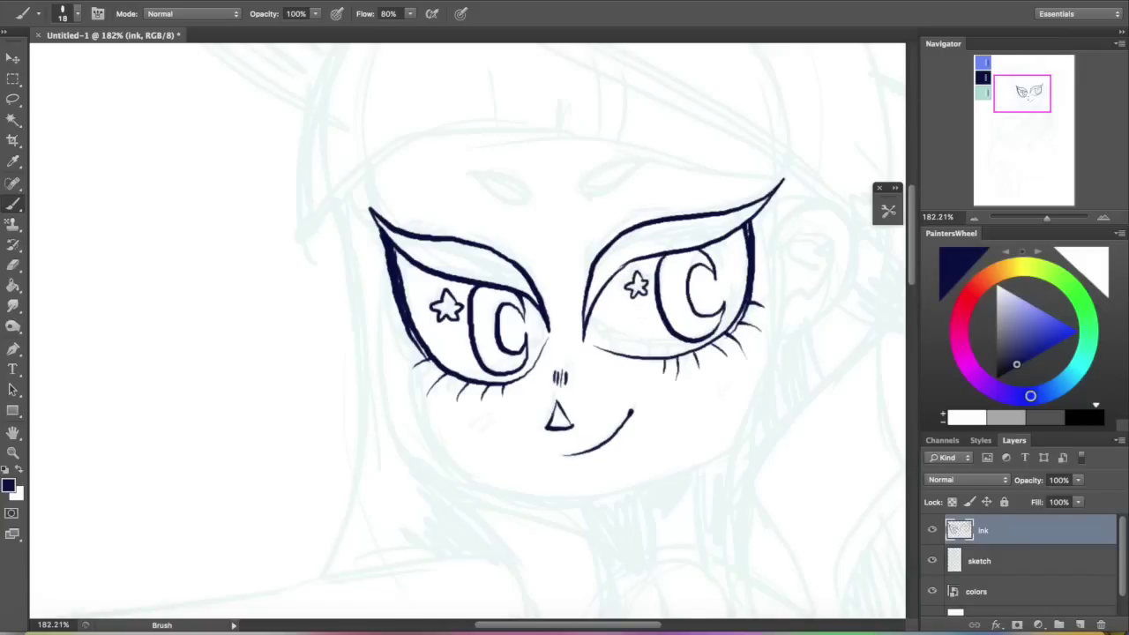
# Step: Ink both short eyebrows as tapered outlined shapes
pyautogui.moveTo(564, 397); pyautogui.dragTo(576, 337)
pyautogui.moveTo(649, 103)
pyautogui.mouseDown()
pyautogui.moveTo(590, 132)
pyautogui.moveTo(619, 134)
pyautogui.moveTo(637, 104)
pyautogui.mouseUp()
pyautogui.moveTo(482, 130)
pyautogui.mouseDown()
pyautogui.moveTo(514, 144)
pyautogui.moveTo(481, 127)
pyautogui.mouseUp()
pyautogui.moveTo(989, 103); pyautogui.dragTo(991, 100)
# Step: Ink the face contour from the left cheek around the chin to the right cheek
pyautogui.moveTo(729, 433); pyautogui.dragTo(516, 474)
pyautogui.hotkey('ctrl', 'z')
pyautogui.moveTo(402, 298)
pyautogui.mouseDown()
pyautogui.moveTo(438, 429)
pyautogui.moveTo(553, 471)
pyautogui.moveTo(723, 417)
pyautogui.moveTo(761, 389)
pyautogui.mouseUp()
# Step: Ink the fringe's curved lower edge with its pointed left end, and add blush hatching on the left cheek
pyautogui.moveTo(714, 121); pyautogui.dragTo(620, 262)
pyautogui.moveTo(697, 282)
pyautogui.mouseDown()
pyautogui.moveTo(518, 263)
pyautogui.moveTo(298, 260)
pyautogui.mouseUp()
pyautogui.hotkey('ctrl', 'z')
pyautogui.moveTo(683, 284)
pyautogui.mouseDown()
pyautogui.moveTo(267, 311)
pyautogui.moveTo(212, 360)
pyautogui.moveTo(225, 201)
pyautogui.moveTo(300, 100)
pyautogui.mouseUp()
pyautogui.moveTo(328, 294); pyautogui.dragTo(317, 200)
pyautogui.moveTo(366, 452); pyautogui.dragTo(414, 451)
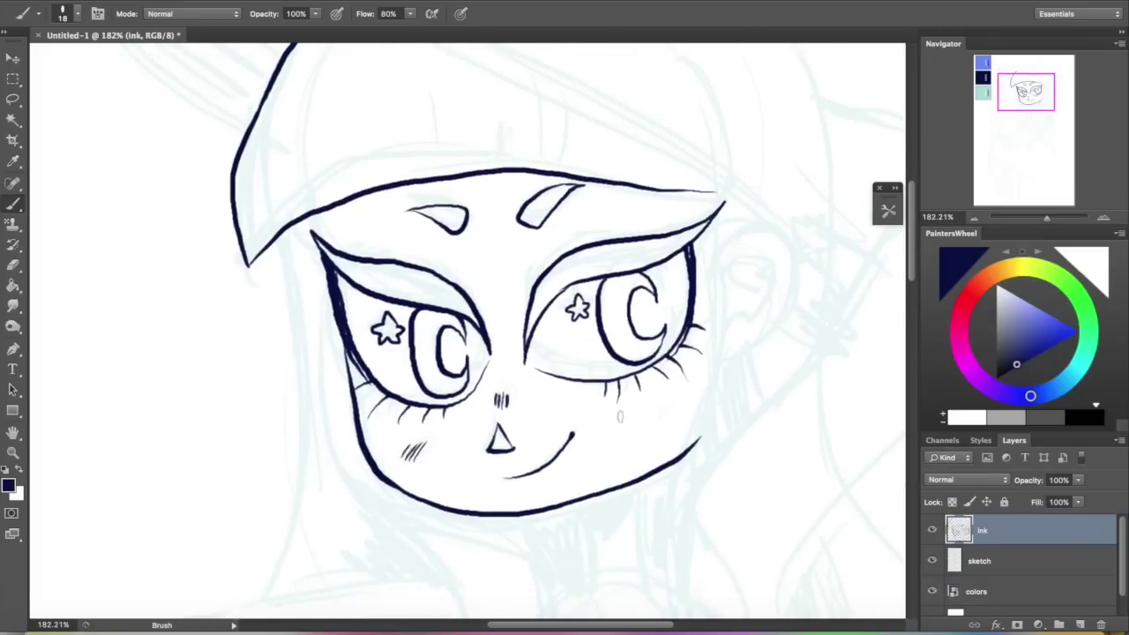
# Step: Ink the right outer edge of the fringe and the strand lines within it
pyautogui.moveTo(704, 198)
pyautogui.mouseDown()
pyautogui.moveTo(702, 441)
pyautogui.moveTo(686, 537)
pyautogui.moveTo(663, 44)
pyautogui.mouseUp()
pyautogui.moveTo(631, 181); pyautogui.dragTo(604, 83)
pyautogui.moveTo(617, 131); pyautogui.dragTo(619, 182)
pyautogui.moveTo(408, 180); pyautogui.dragTo(394, 61)
pyautogui.moveTo(338, 203); pyautogui.dragTo(313, 135)
pyautogui.moveTo(327, 241); pyautogui.dragTo(316, 214)
# Step: Ink the long hair lock hanging from beside the right eye down to the chest
pyautogui.moveTo(1047, 217); pyautogui.dragTo(1040, 218)
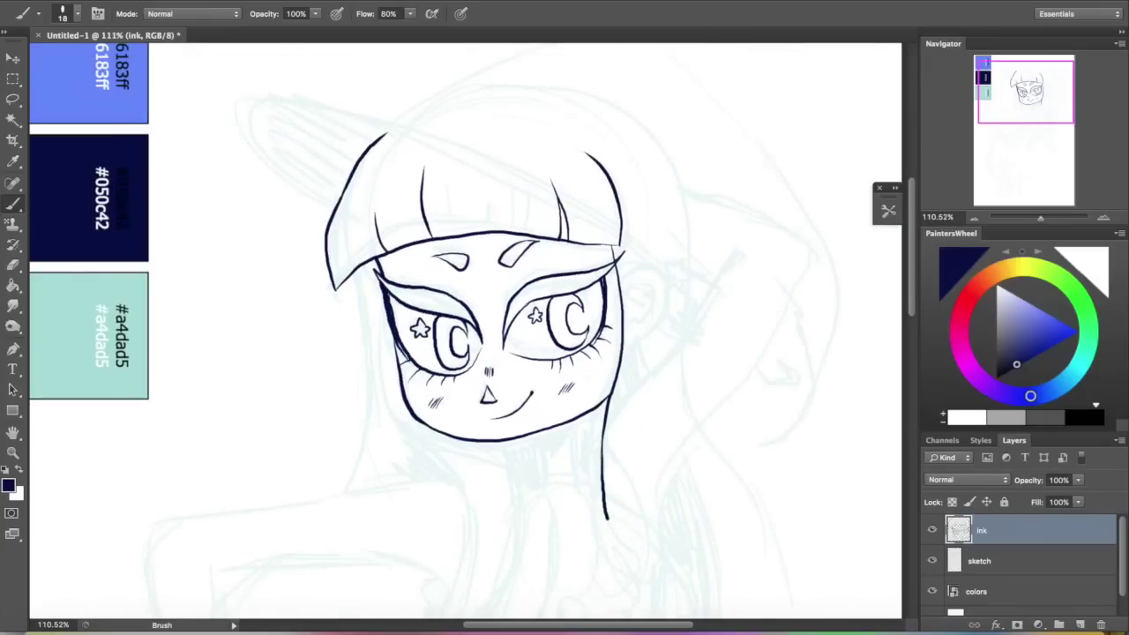
pyautogui.moveTo(1007, 133); pyautogui.dragTo(1007, 150)
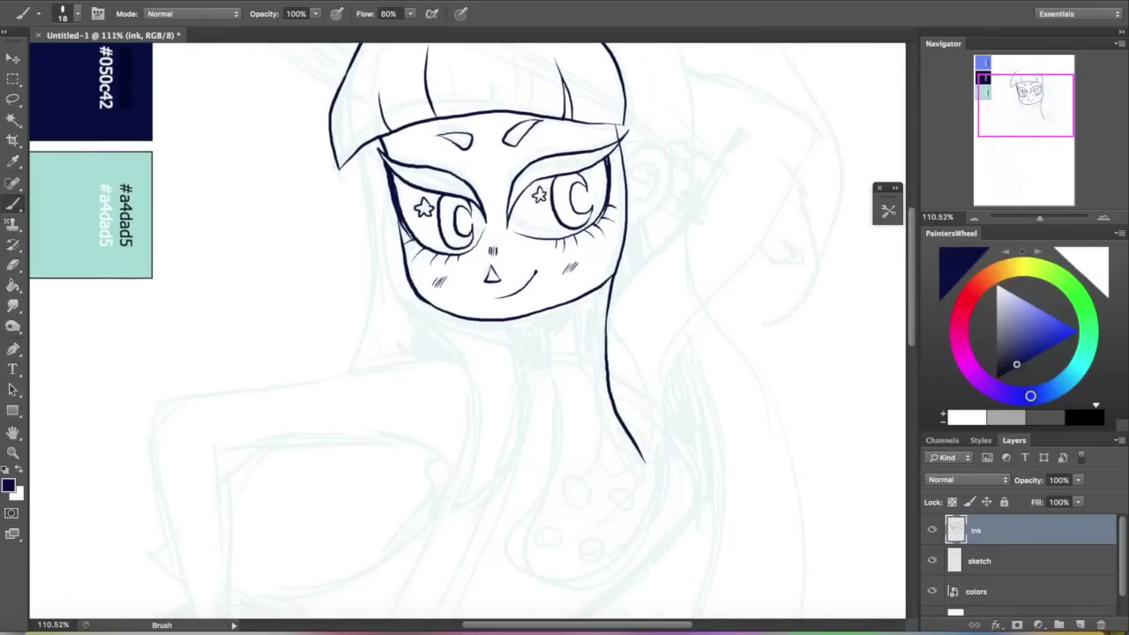
pyautogui.moveTo(697, 446)
pyautogui.mouseDown()
pyautogui.moveTo(630, 277)
pyautogui.moveTo(630, 134)
pyautogui.mouseUp()
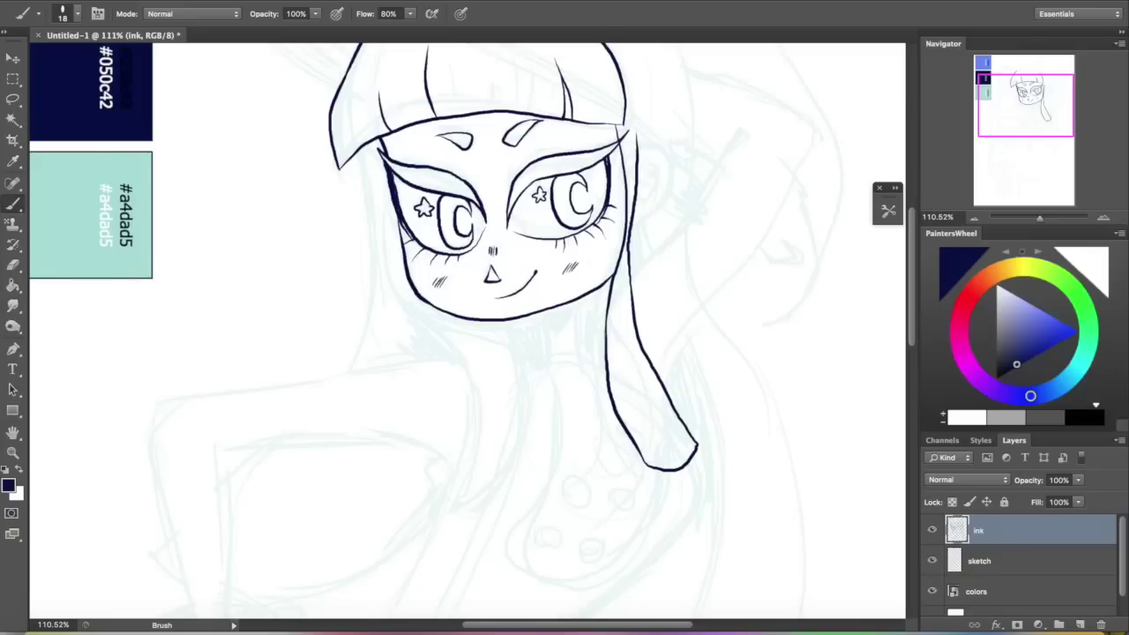
# Step: Ink the long hair locks on the left side of the face and the outer curve of the ear
pyautogui.moveTo(359, 150); pyautogui.dragTo(377, 361)
pyautogui.moveTo(467, 525)
pyautogui.mouseDown()
pyautogui.moveTo(516, 402)
pyautogui.moveTo(476, 322)
pyautogui.mouseUp()
pyautogui.moveTo(457, 381)
pyautogui.mouseDown()
pyautogui.moveTo(440, 521)
pyautogui.moveTo(405, 276)
pyautogui.mouseUp()
pyautogui.scroll(4, 467, 330)
pyautogui.moveTo(637, 282); pyautogui.dragTo(664, 325)
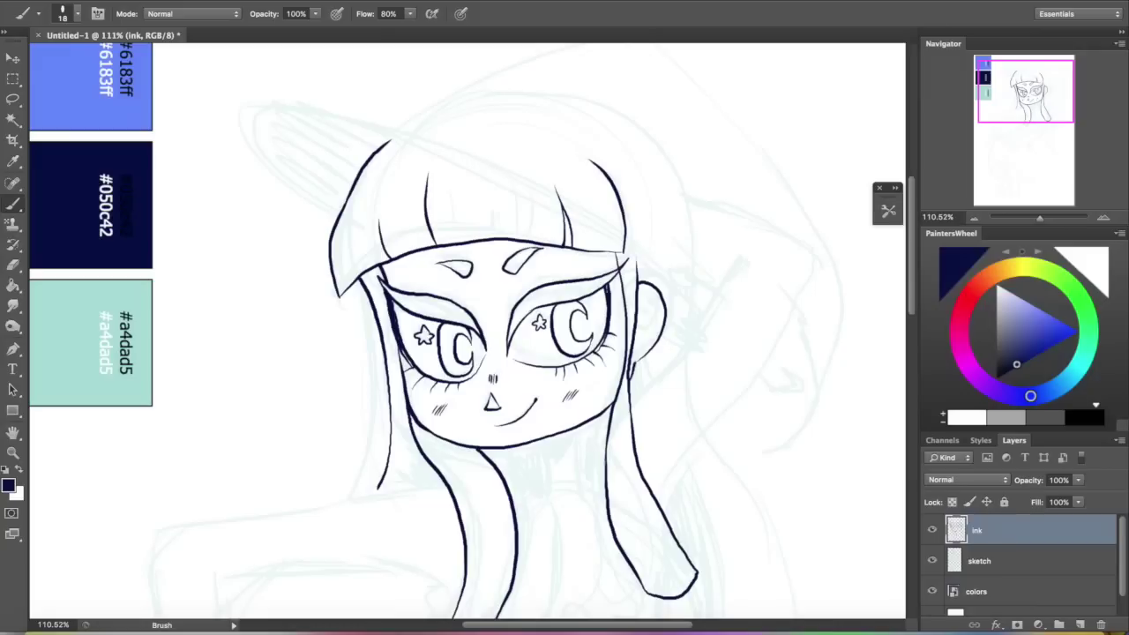
# Step: Ink the raised arm's outer and inner contours around the bent elbow behind the head
pyautogui.moveTo(673, 469); pyautogui.dragTo(739, 386)
pyautogui.hotkey('ctrl', 'z')
pyautogui.moveTo(667, 515); pyautogui.dragTo(813, 266)
pyautogui.moveTo(760, 231)
pyautogui.mouseDown()
pyautogui.moveTo(813, 263)
pyautogui.moveTo(694, 208)
pyautogui.mouseUp()
pyautogui.moveTo(737, 263); pyautogui.dragTo(640, 390)
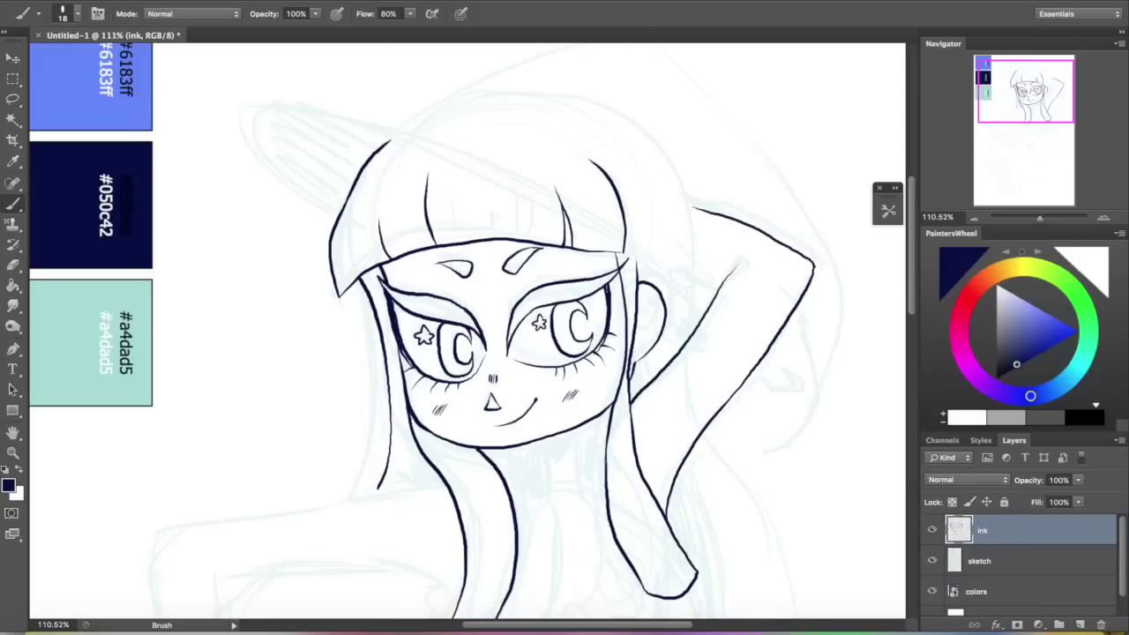
# Step: Reshape the right hair lock to a pointed tip and add short lines between the ear and the raised arm
pyautogui.scroll(-5, 468, 330)
pyautogui.moveTo(730, 334)
pyautogui.mouseDown()
pyautogui.moveTo(663, 341)
pyautogui.moveTo(635, 330)
pyautogui.moveTo(607, 268)
pyautogui.moveTo(656, 273)
pyautogui.moveTo(683, 319)
pyautogui.moveTo(641, 255)
pyautogui.moveTo(706, 360)
pyautogui.mouseUp()
pyautogui.scroll(4, 467, 331)
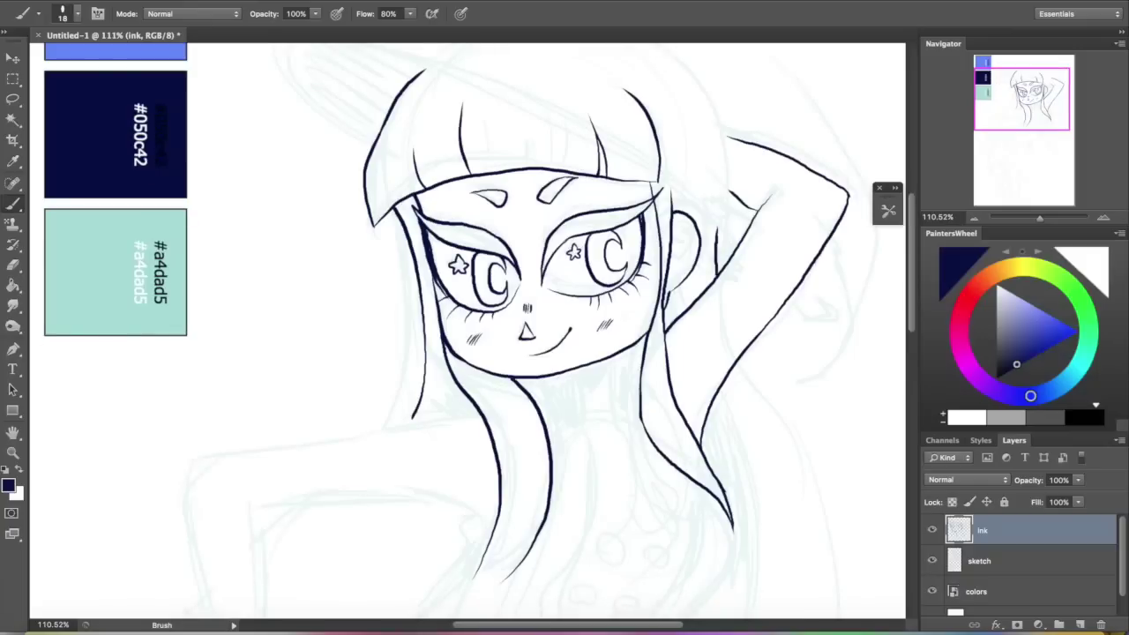
# Step: Ink the hat's brim across the fringe and erase the hair lines above it
pyautogui.moveTo(662, 181)
pyautogui.mouseDown()
pyautogui.moveTo(269, 131)
pyautogui.moveTo(364, 189)
pyautogui.mouseUp()
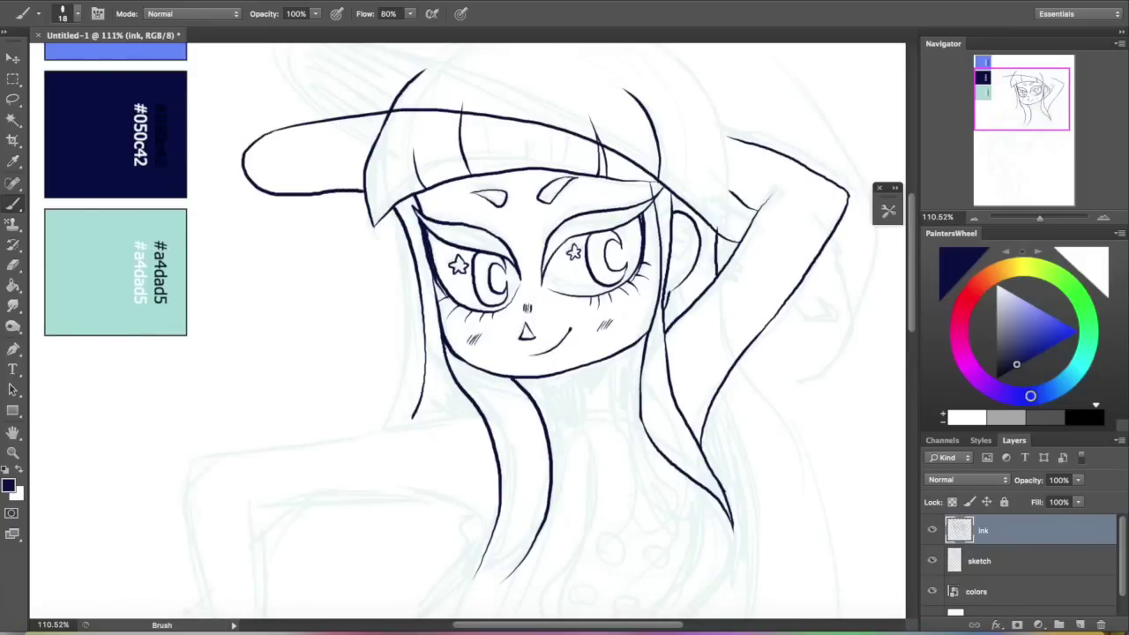
pyautogui.scroll(3, 467, 330)
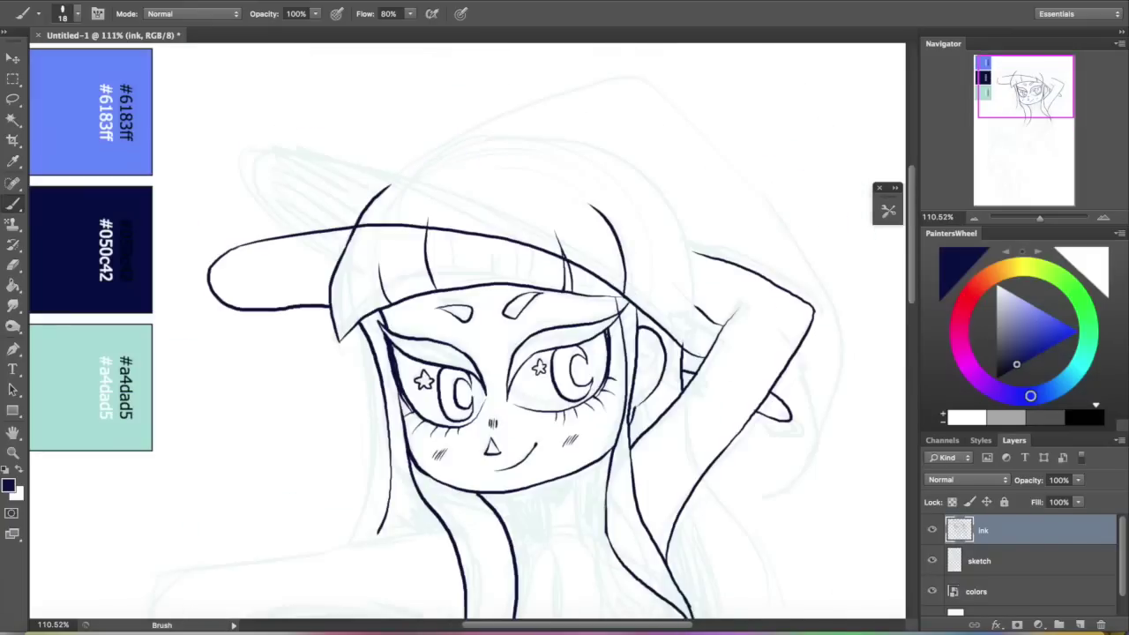
pyautogui.moveTo(589, 202)
pyautogui.mouseDown()
pyautogui.moveTo(658, 268)
pyautogui.moveTo(637, 260)
pyautogui.moveTo(627, 287)
pyautogui.mouseUp()
pyautogui.moveTo(564, 243)
pyautogui.mouseDown()
pyautogui.moveTo(547, 230)
pyautogui.moveTo(566, 250)
pyautogui.mouseUp()
pyautogui.moveTo(436, 216); pyautogui.dragTo(430, 220)
pyautogui.moveTo(377, 197)
pyautogui.mouseDown()
pyautogui.moveTo(389, 187)
pyautogui.moveTo(355, 218)
pyautogui.mouseUp()
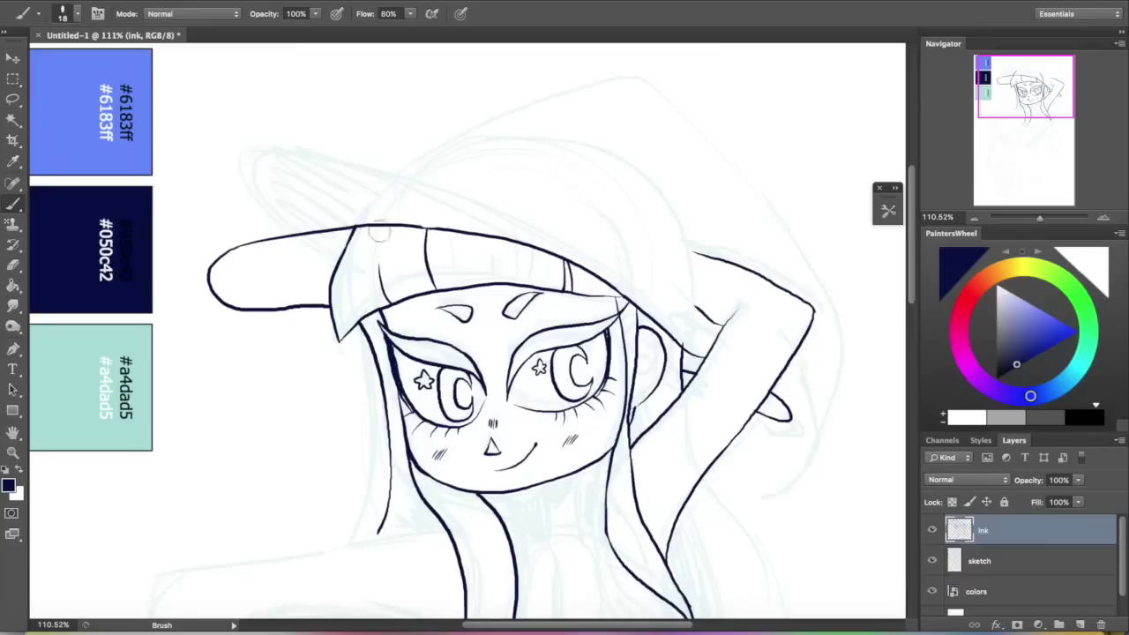
# Step: Ink the hat's tall crown and its tip drooping behind the raised arm
pyautogui.moveTo(694, 323); pyautogui.dragTo(712, 217)
pyautogui.moveTo(769, 499)
pyautogui.mouseDown()
pyautogui.moveTo(829, 369)
pyautogui.moveTo(528, 88)
pyautogui.moveTo(363, 212)
pyautogui.mouseUp()
pyautogui.moveTo(802, 399); pyautogui.dragTo(770, 496)
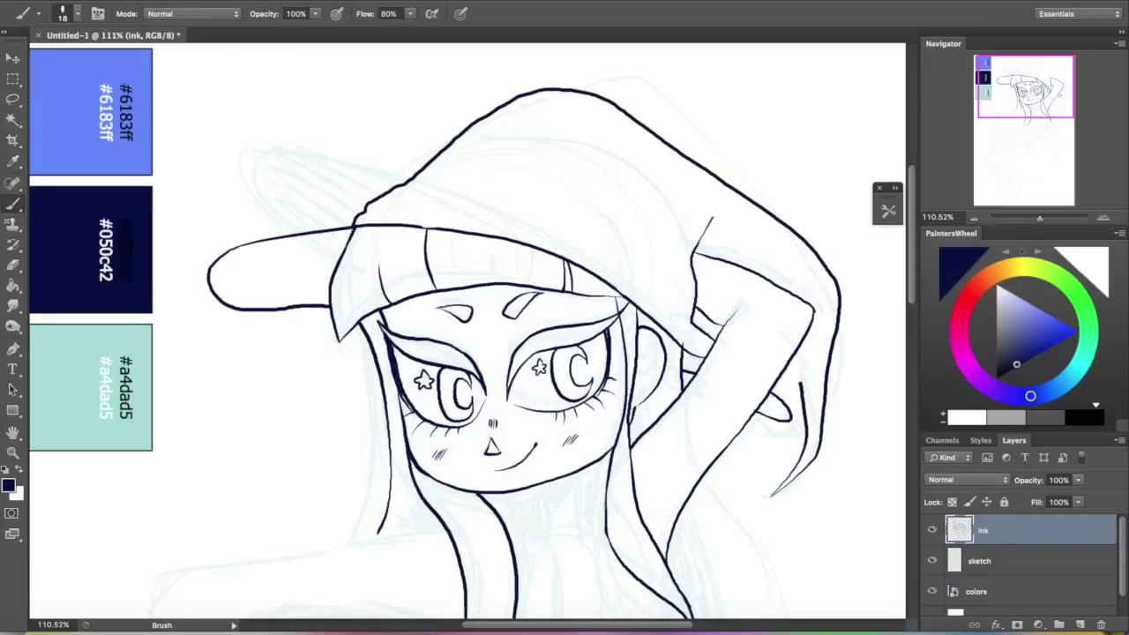
# Step: Ink the left shoulder and the upper and lower contours of the outstretched upper arm
pyautogui.moveTo(529, 441); pyautogui.dragTo(564, 221)
pyautogui.moveTo(484, 313); pyautogui.dragTo(366, 336)
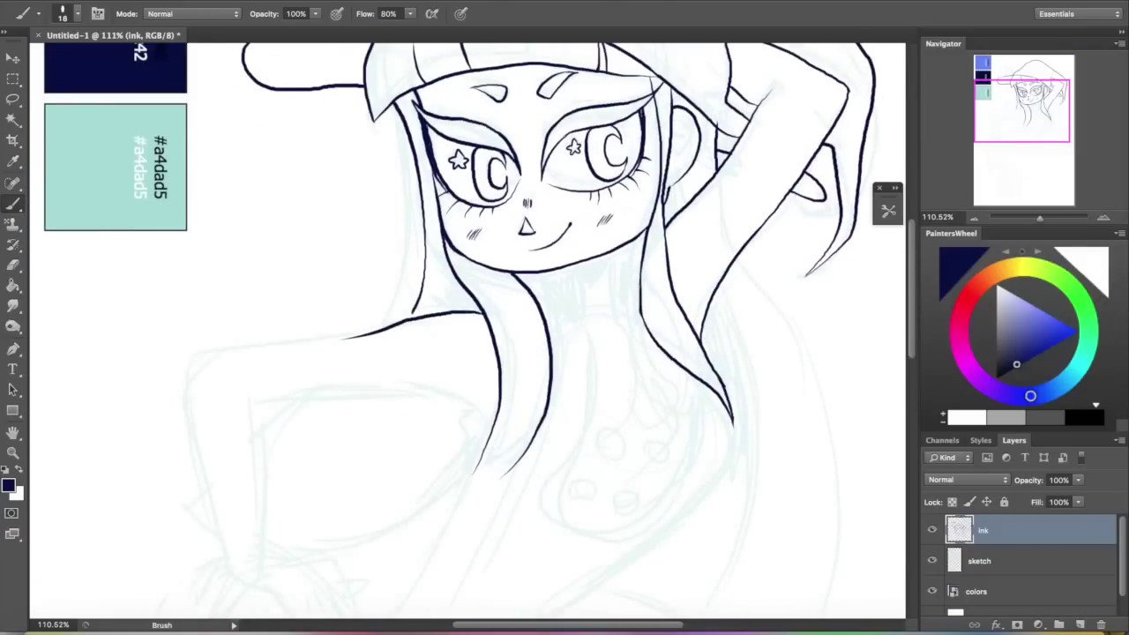
pyautogui.moveTo(397, 391); pyautogui.dragTo(254, 408)
pyautogui.moveTo(356, 336); pyautogui.dragTo(219, 352)
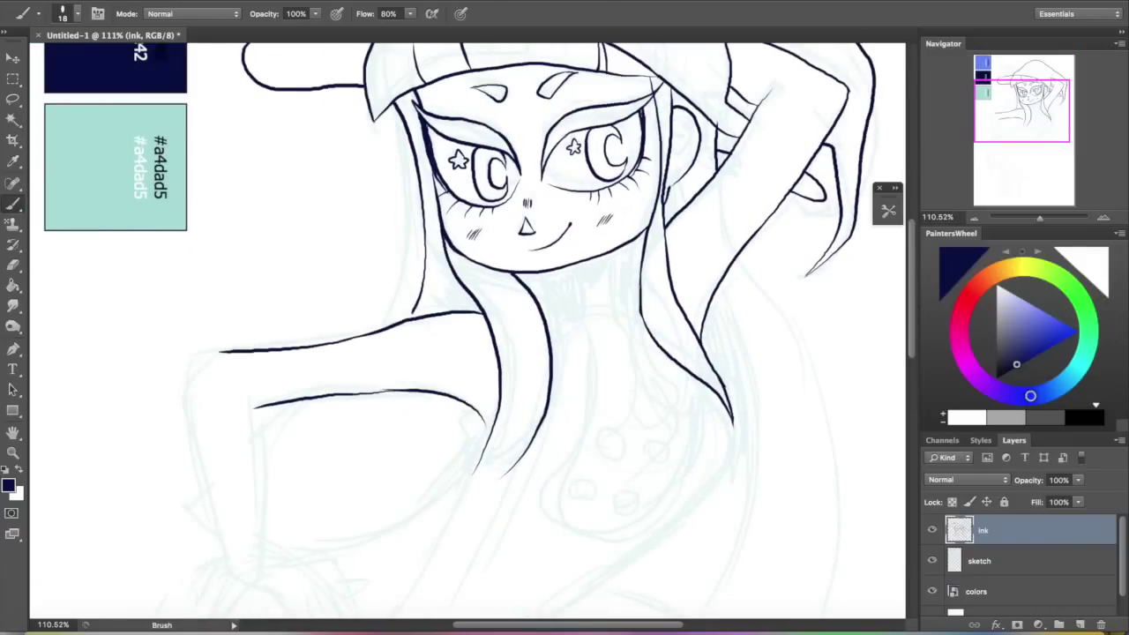
# Step: Ink the neck with a solid navy shadow under the chin, and draw the collar around it
pyautogui.scroll(3, 467, 331)
pyautogui.moveTo(1006, 91); pyautogui.dragTo(1005, 112)
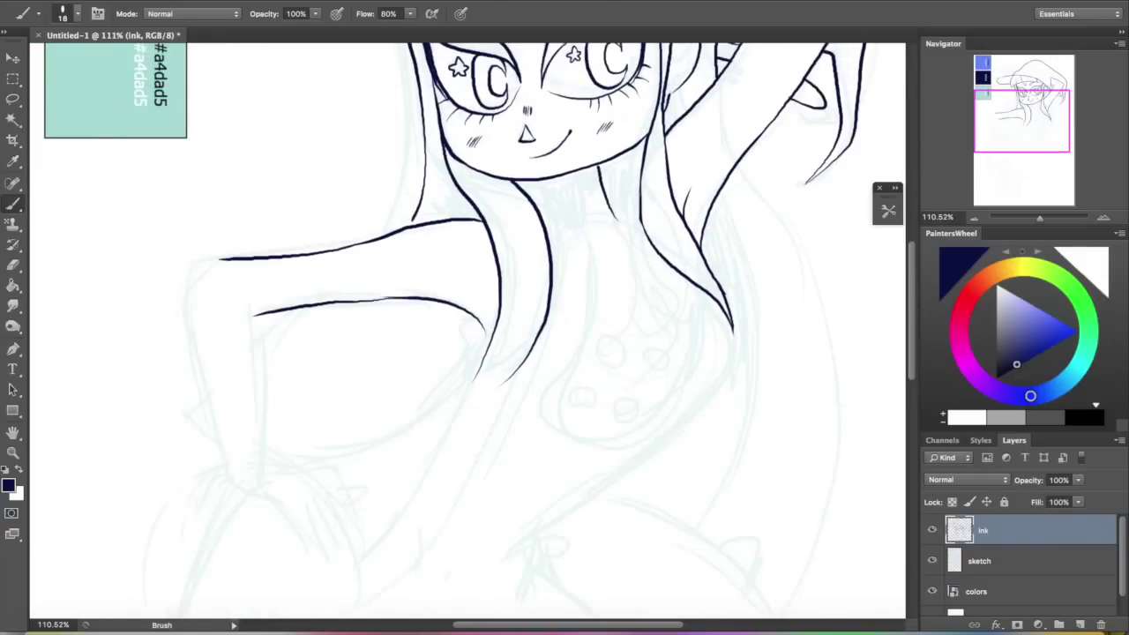
pyautogui.moveTo(265, 67); pyautogui.dragTo(264, 244)
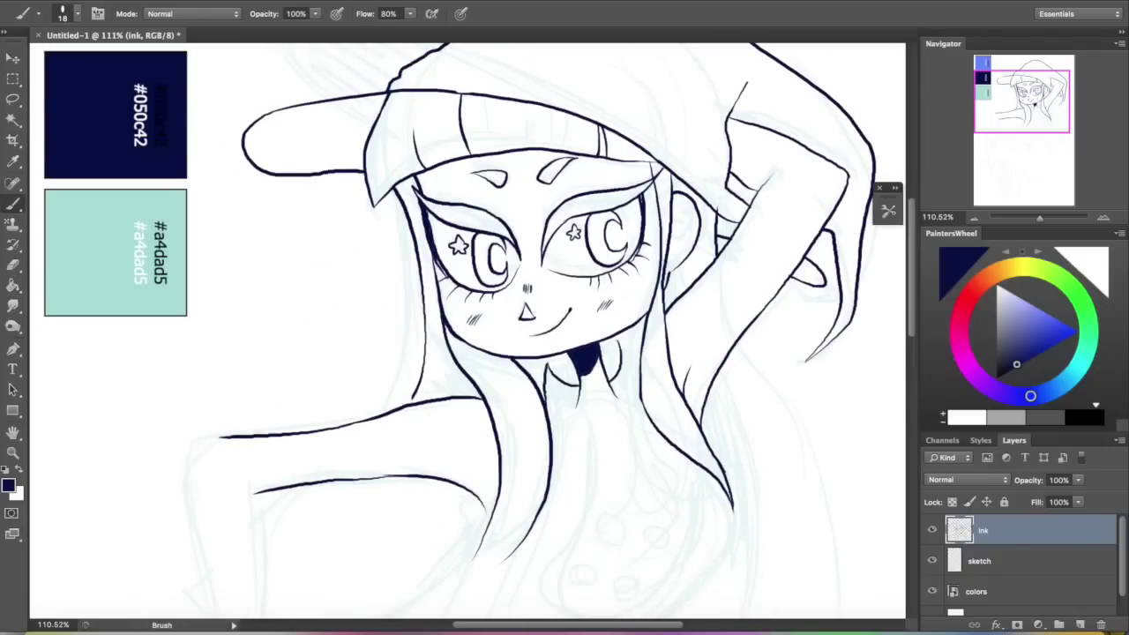
pyautogui.moveTo(546, 369)
pyautogui.mouseDown()
pyautogui.moveTo(622, 423)
pyautogui.moveTo(627, 356)
pyautogui.mouseUp()
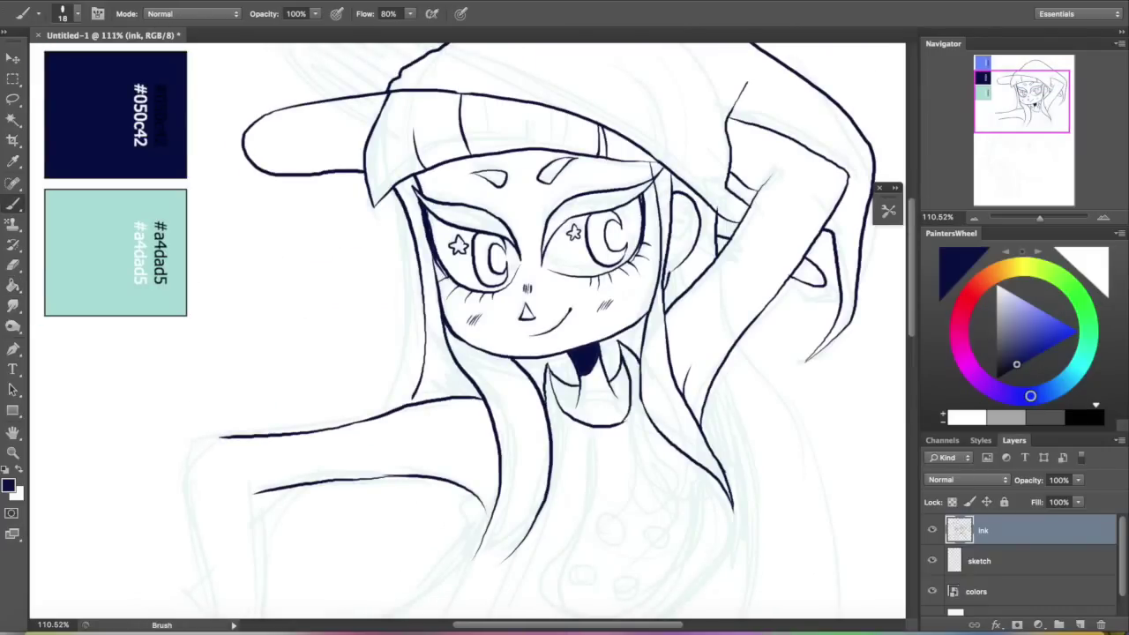
# Step: Ink the torso's curved contour from beneath the right hair lock down to the waist
pyautogui.moveTo(494, 432); pyautogui.dragTo(486, 240)
pyautogui.moveTo(532, 540)
pyautogui.mouseDown()
pyautogui.moveTo(600, 466)
pyautogui.moveTo(716, 277)
pyautogui.mouseUp()
pyautogui.hotkey('ctrl', 'z')
pyautogui.moveTo(530, 542); pyautogui.dragTo(715, 319)
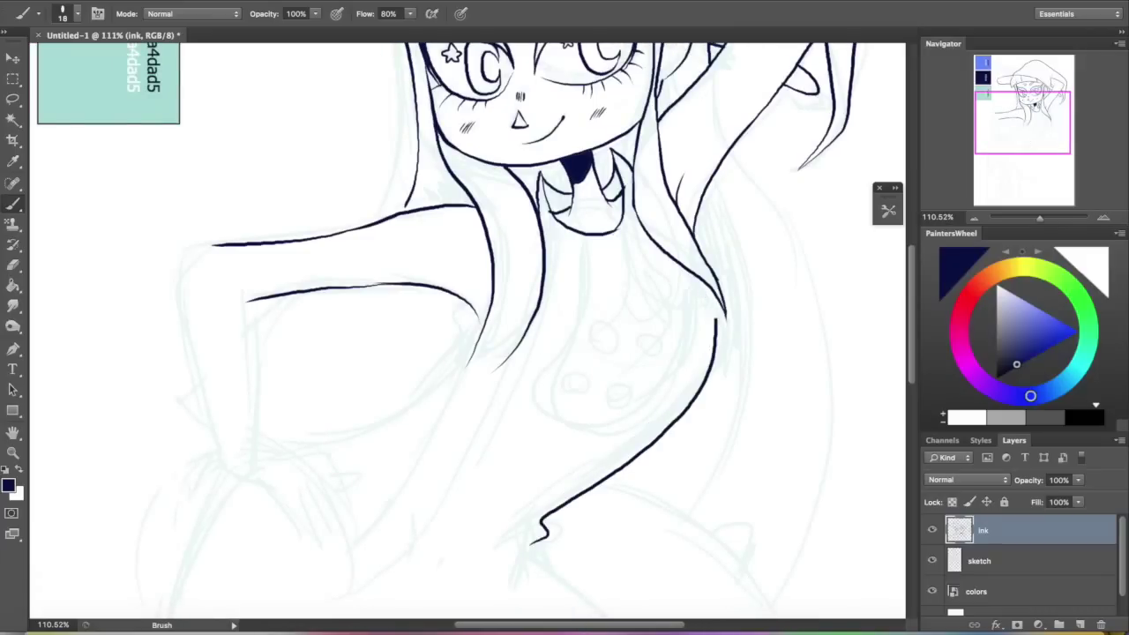
# Step: Ink the long hair falling behind the raised arm, with both side contours and its pointed lower end
pyautogui.scroll(4, 467, 331)
pyautogui.scroll(-2, 468, 331)
pyautogui.moveTo(737, 214); pyautogui.dragTo(780, 617)
pyautogui.scroll(-5, 467, 330)
pyautogui.moveTo(776, 422)
pyautogui.mouseDown()
pyautogui.moveTo(759, 459)
pyautogui.moveTo(650, 399)
pyautogui.moveTo(746, 118)
pyautogui.mouseUp()
pyautogui.moveTo(529, 264); pyautogui.dragTo(536, 432)
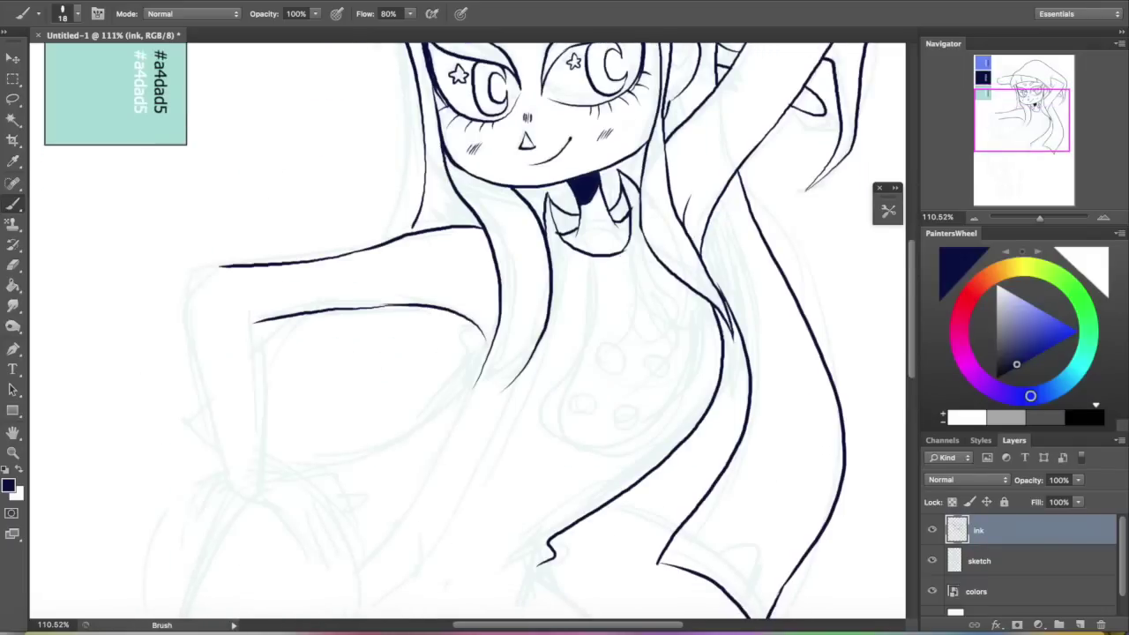
# Step: Fill the gap between the torso and the long hair and the spaces around the neck with navy
pyautogui.press('g')
pyautogui.click(698, 459)
pyautogui.hotkey('ctrl', 'z')
pyautogui.moveTo(350, 14); pyautogui.dragTo(421, 14)
pyautogui.click(721, 419)
pyautogui.moveTo(1010, 113)
pyautogui.mouseDown()
pyautogui.moveTo(1009, 96)
pyautogui.moveTo(1004, 104)
pyautogui.mouseUp()
pyautogui.click(630, 337)
pyautogui.click(541, 359)
# Step: Ink the bent forearm and the hand resting on the hip
pyautogui.click(13, 203)
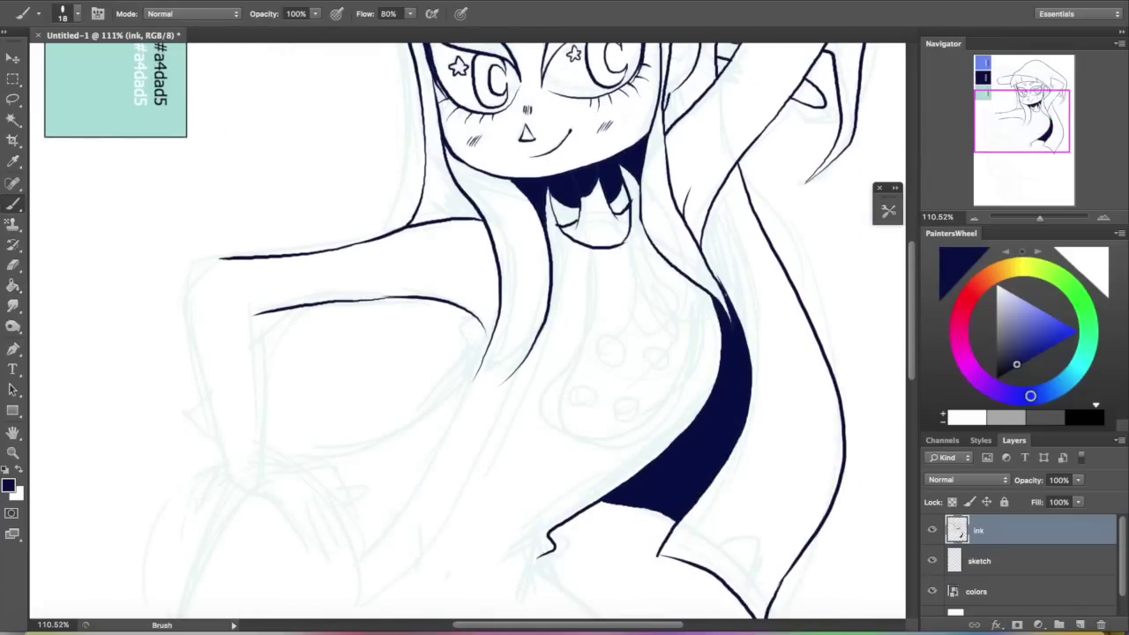
pyautogui.moveTo(253, 307); pyautogui.dragTo(255, 477)
pyautogui.moveTo(218, 258)
pyautogui.mouseDown()
pyautogui.moveTo(222, 431)
pyautogui.moveTo(237, 481)
pyautogui.mouseUp()
pyautogui.scroll(-5, 467, 330)
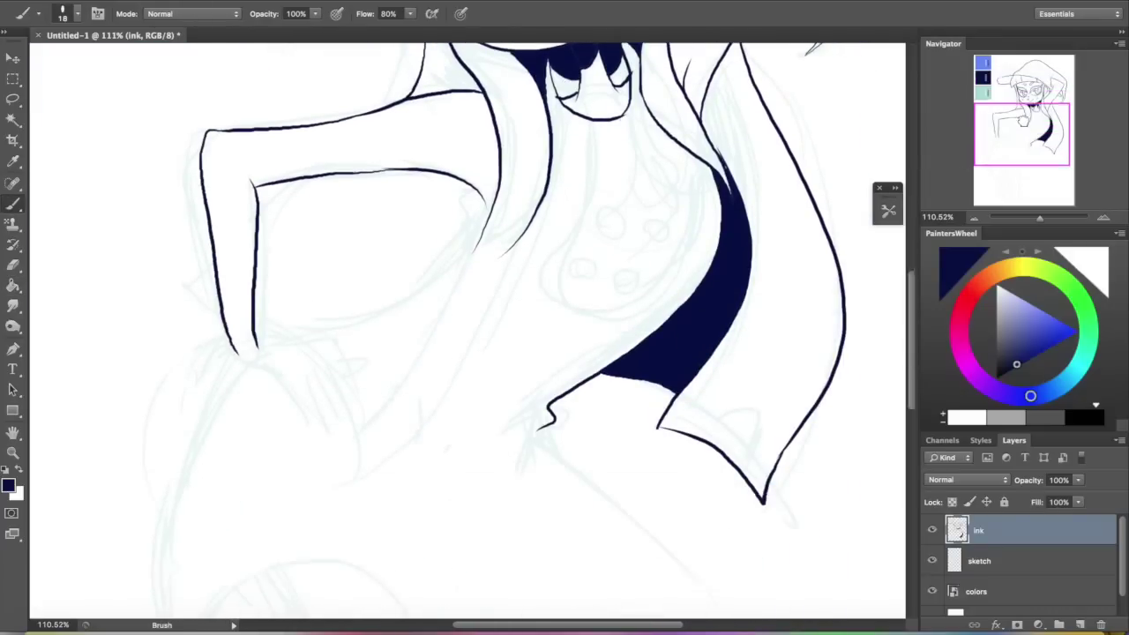
pyautogui.moveTo(258, 346); pyautogui.dragTo(342, 379)
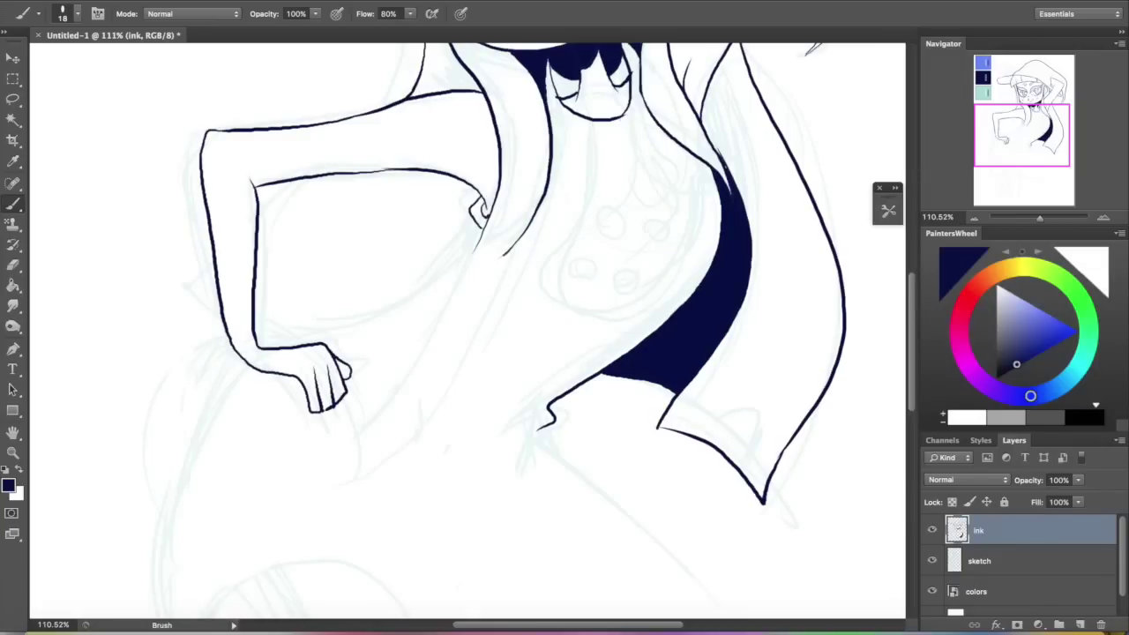
# Step: Ink the torso contour from the armpit down to the hand on the hip and close the hair lock's end
pyautogui.moveTo(477, 223)
pyautogui.mouseDown()
pyautogui.moveTo(422, 277)
pyautogui.moveTo(379, 296)
pyautogui.mouseUp()
pyautogui.moveTo(1016, 134)
pyautogui.mouseDown()
pyautogui.moveTo(1016, 101)
pyautogui.moveTo(1016, 132)
pyautogui.mouseUp()
pyautogui.moveTo(386, 311); pyautogui.dragTo(272, 363)
# Step: Ink the dress's flared skirt with its wavy hem and both outer side contours
pyautogui.moveTo(1025, 177); pyautogui.dragTo(1035, 217)
pyautogui.moveTo(693, 404); pyautogui.dragTo(421, 357)
pyautogui.hotkey('ctrl', 'z')
pyautogui.moveTo(384, 454)
pyautogui.mouseDown()
pyautogui.moveTo(403, 360)
pyautogui.moveTo(657, 436)
pyautogui.mouseUp()
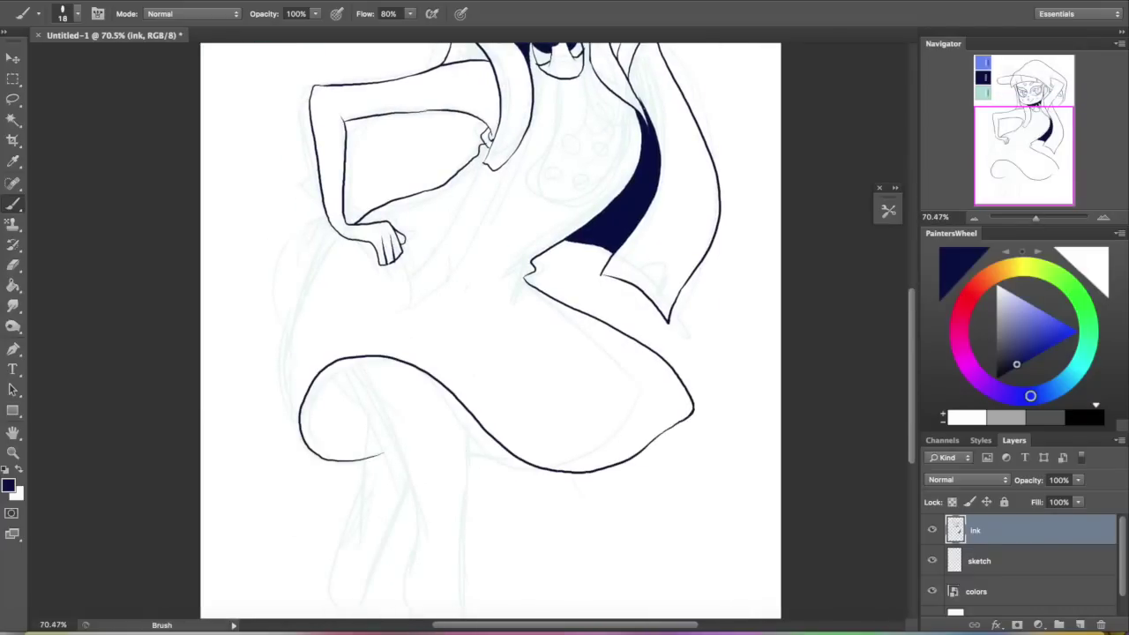
pyautogui.moveTo(328, 256); pyautogui.dragTo(299, 438)
# Step: Ink the hair flicking out behind the bent elbow and fill the gaps under the arm and above the shoulder with navy
pyautogui.scroll(5, 490, 331)
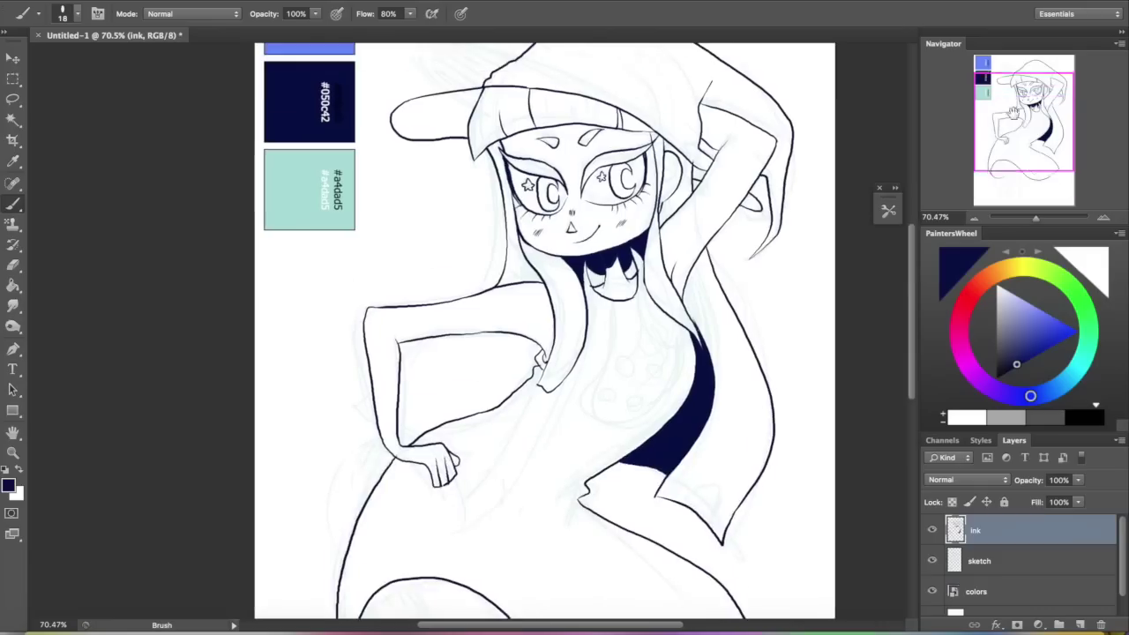
pyautogui.hscroll(-1, 490, 331)
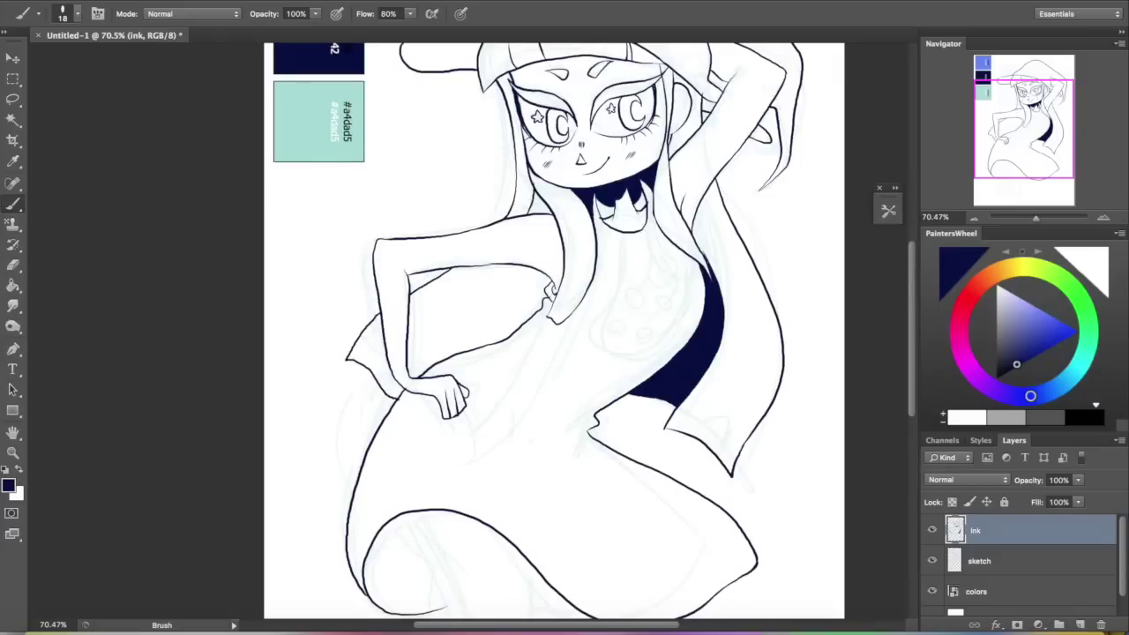
pyautogui.press('g')
pyautogui.click(496, 314)
pyautogui.click(536, 206)
pyautogui.moveTo(1026, 132)
pyautogui.mouseDown()
pyautogui.moveTo(996, 183)
pyautogui.moveTo(1004, 122)
pyautogui.mouseUp()
pyautogui.press('b')
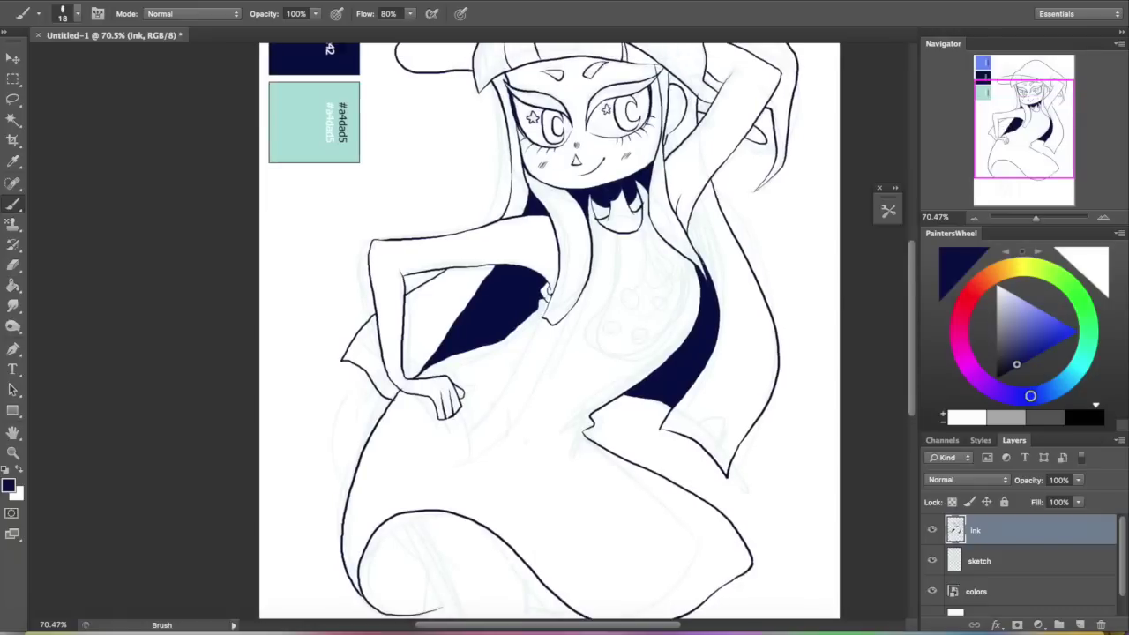
pyautogui.scroll(5, 549, 331)
pyautogui.click(13, 265)
pyautogui.click(12, 286)
pyautogui.click(711, 219)
pyautogui.press('super+z')
pyautogui.press('b')
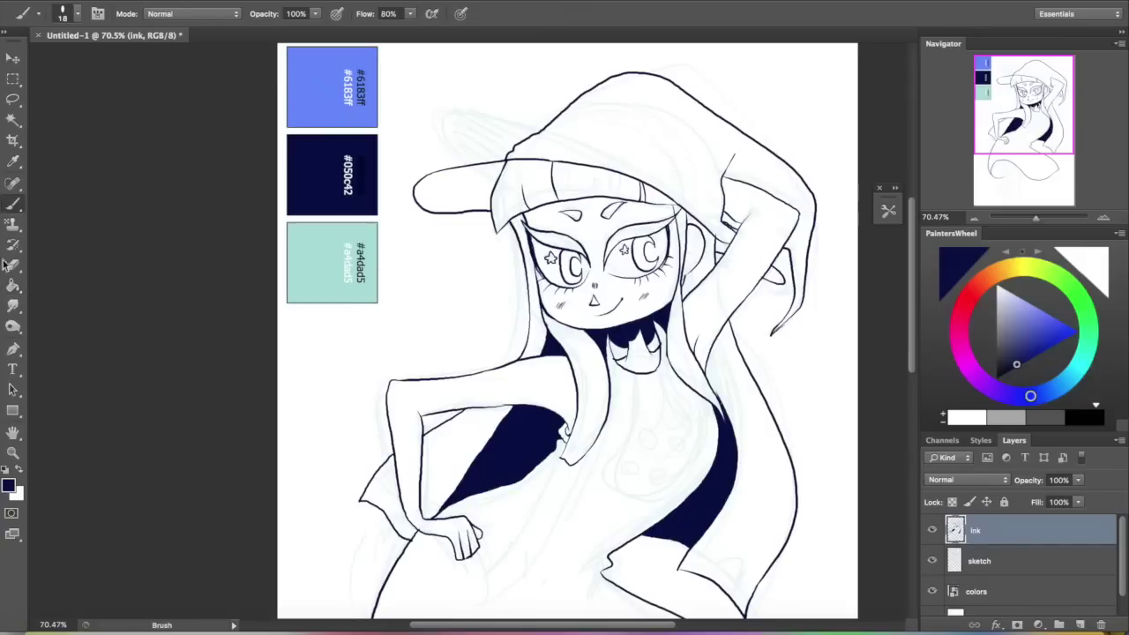
# Step: Fill the hat's crown, drooping tip and brim with navy
pyautogui.press('g')
pyautogui.click(640, 172)
pyautogui.click(467, 193)
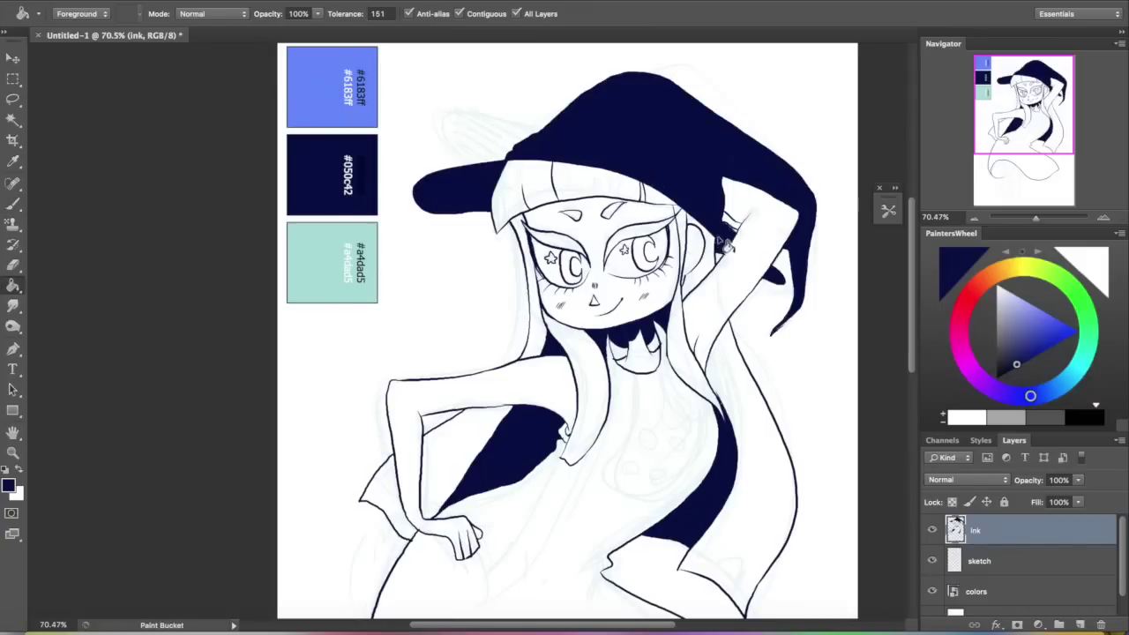
# Step: Widen the hat's crown with a new outer contour on its rear side and fill the added area with navy
pyautogui.moveTo(1023, 105); pyautogui.dragTo(1023, 150)
pyautogui.click(13, 203)
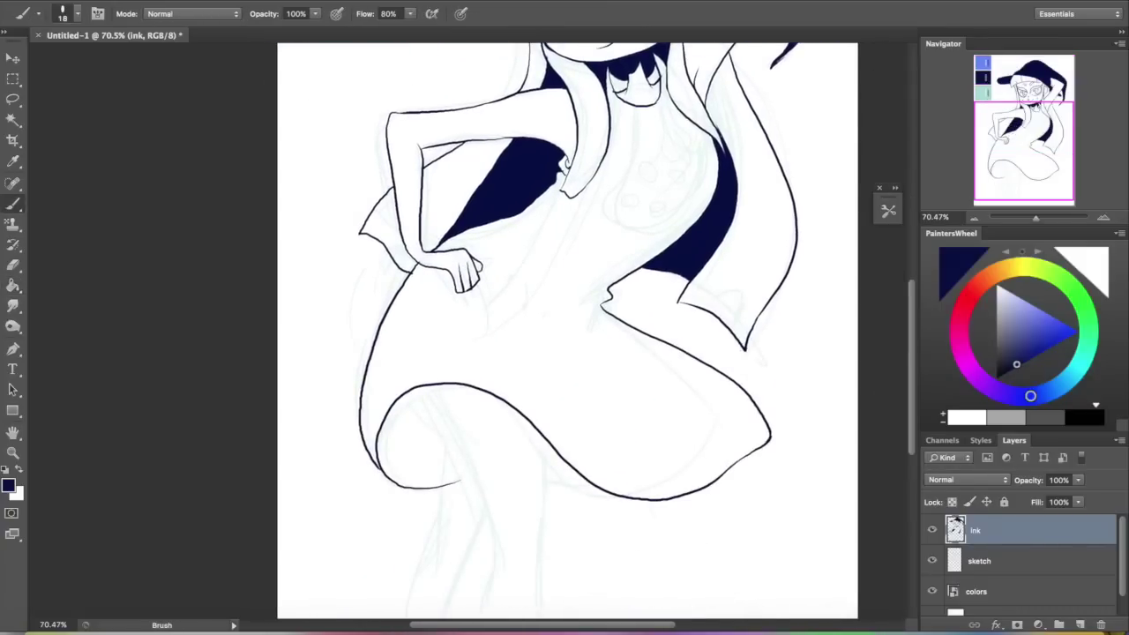
pyautogui.scroll(5, 565, 330)
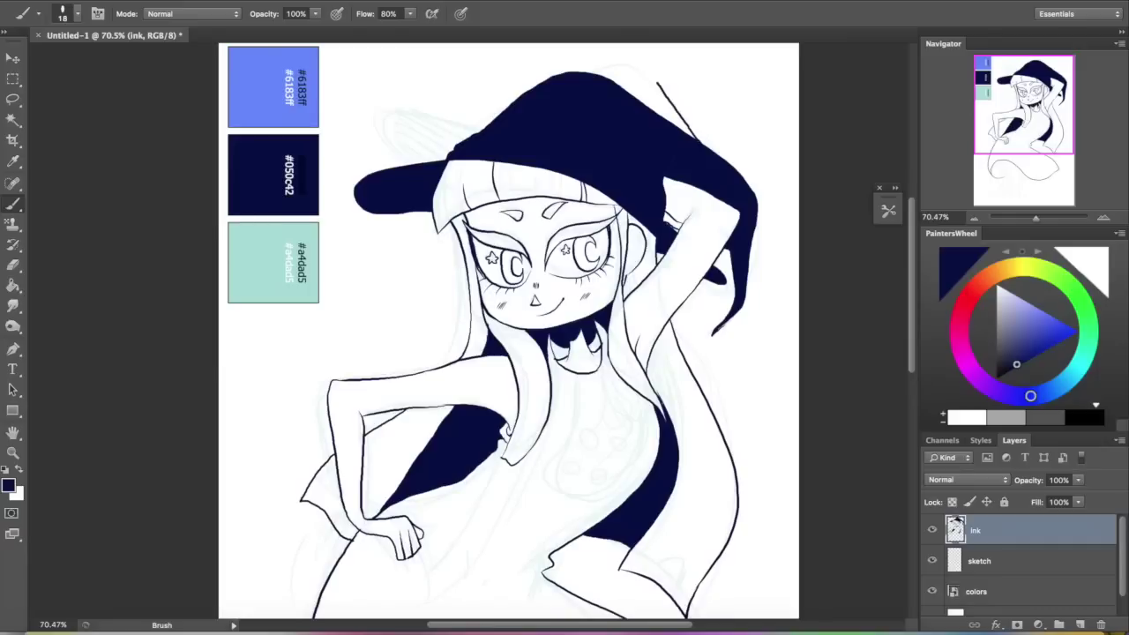
pyautogui.press('g')
pyautogui.scroll(-1, 578, 210)
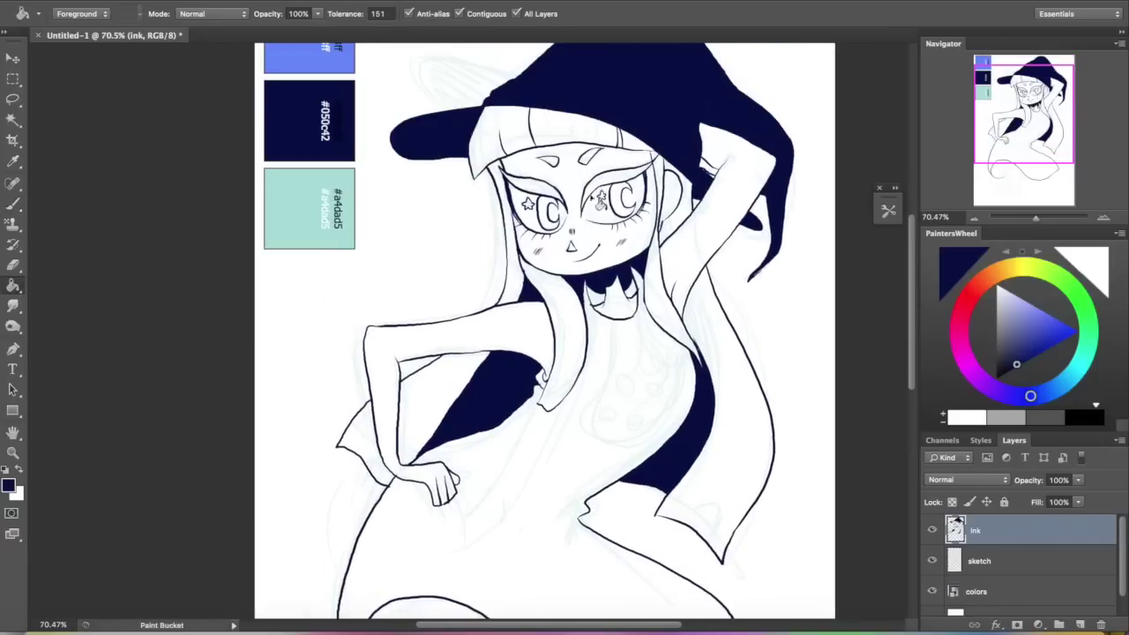
# Step: Ink both contours of the front leg from the skirt's hem down to the canvas edge
pyautogui.scroll(-4, 578, 210)
pyautogui.press('b')
pyautogui.moveTo(445, 416); pyautogui.dragTo(469, 585)
pyautogui.moveTo(543, 403)
pyautogui.mouseDown()
pyautogui.moveTo(557, 486)
pyautogui.moveTo(546, 618)
pyautogui.mouseUp()
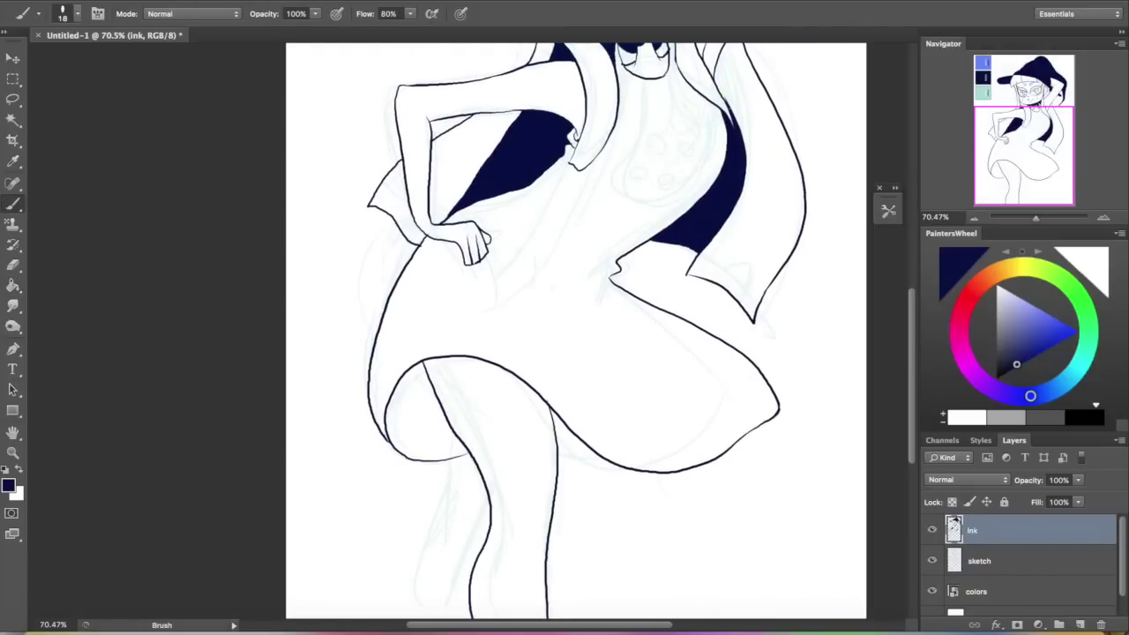
# Step: Replace a trial rear leg crossing behind the front leg with a bent rear leg inked under the skirt's far side
pyautogui.moveTo(428, 508); pyautogui.dragTo(364, 617)
pyautogui.moveTo(489, 523); pyautogui.dragTo(416, 619)
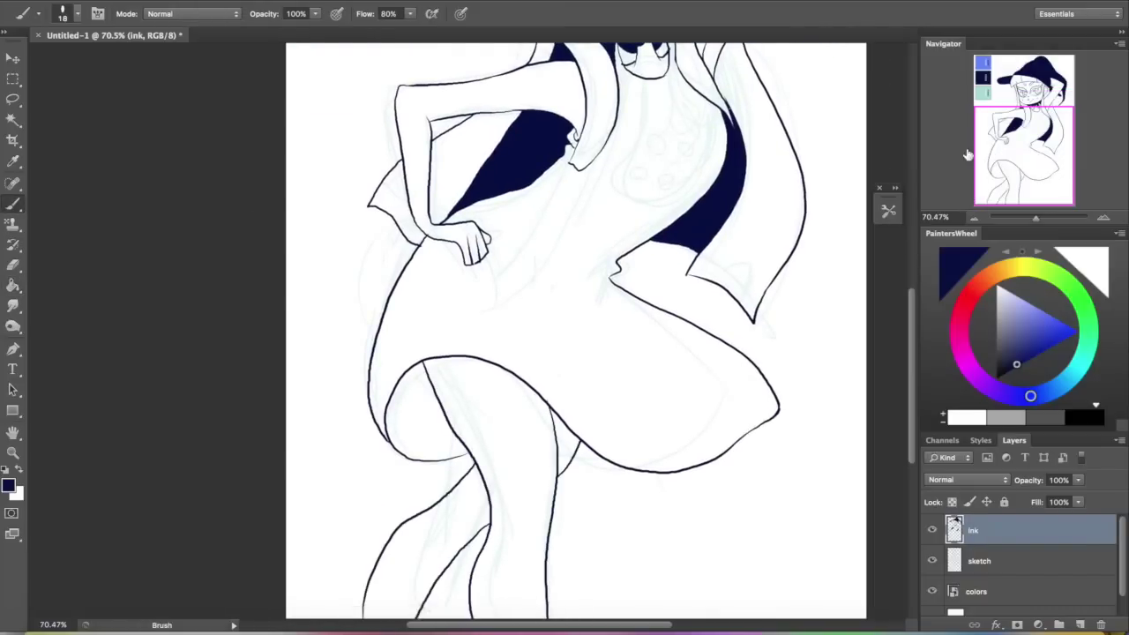
pyautogui.moveTo(560, 495); pyautogui.dragTo(701, 476)
pyautogui.moveTo(1036, 217); pyautogui.dragTo(1030, 218)
pyautogui.press('super+alt+z')
pyautogui.press('super+alt+z')
pyautogui.press('super+alt+z')
pyautogui.press('super+alt+z')
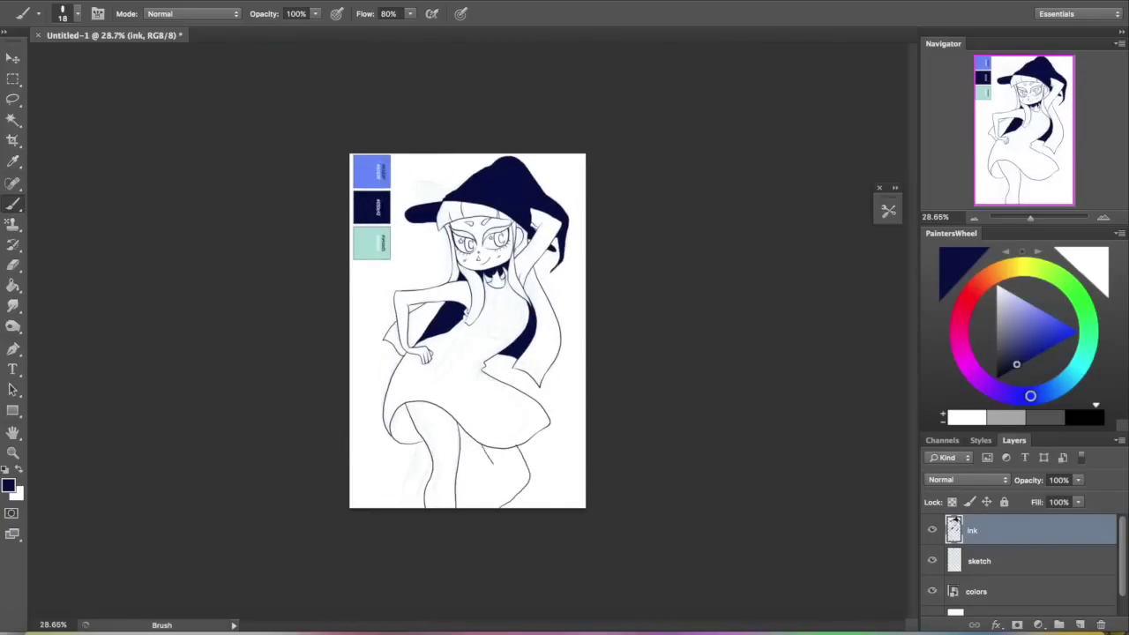
# Step: Fill the skirt's underside on both sides of the front leg with navy
pyautogui.scroll(5, 423, 415)
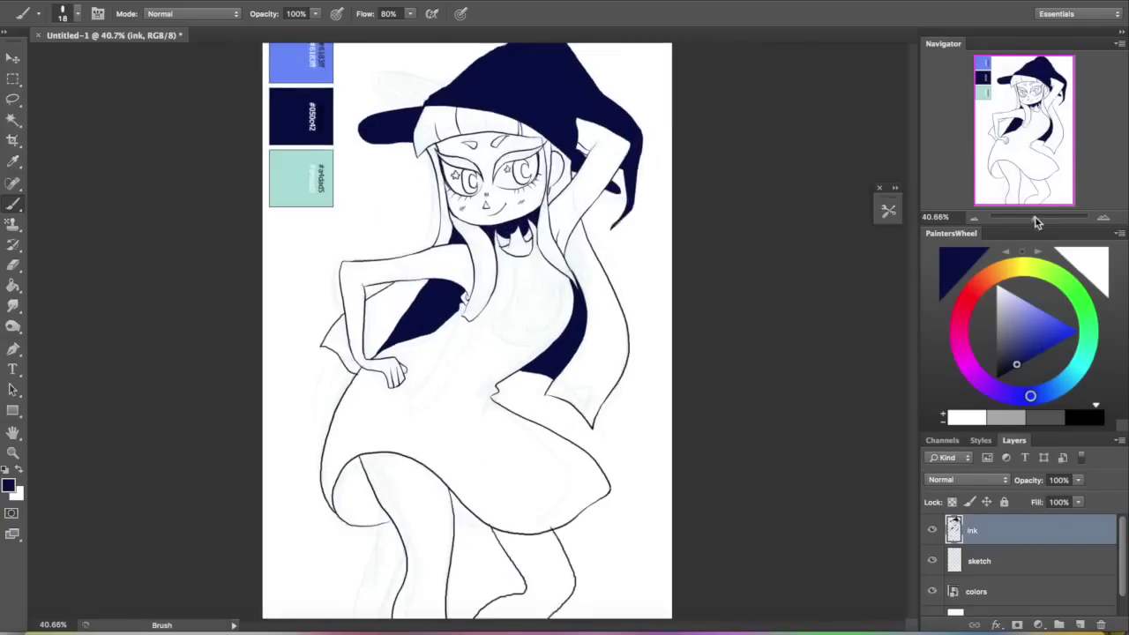
pyautogui.press('g')
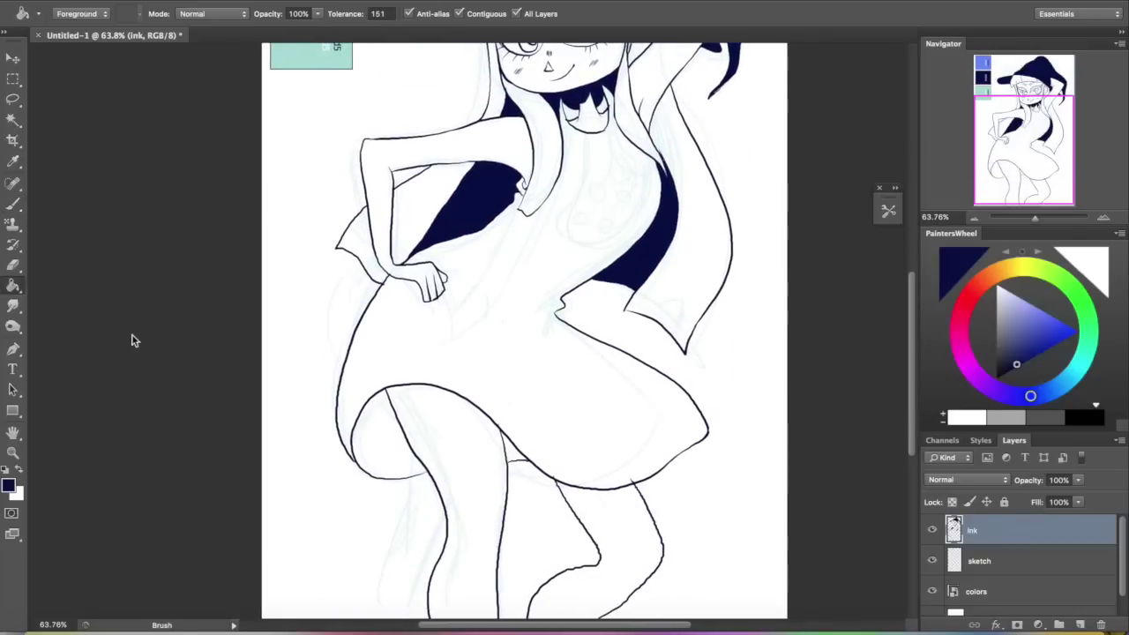
pyautogui.click(518, 451)
pyautogui.press('b')
pyautogui.press('g')
pyautogui.click(390, 441)
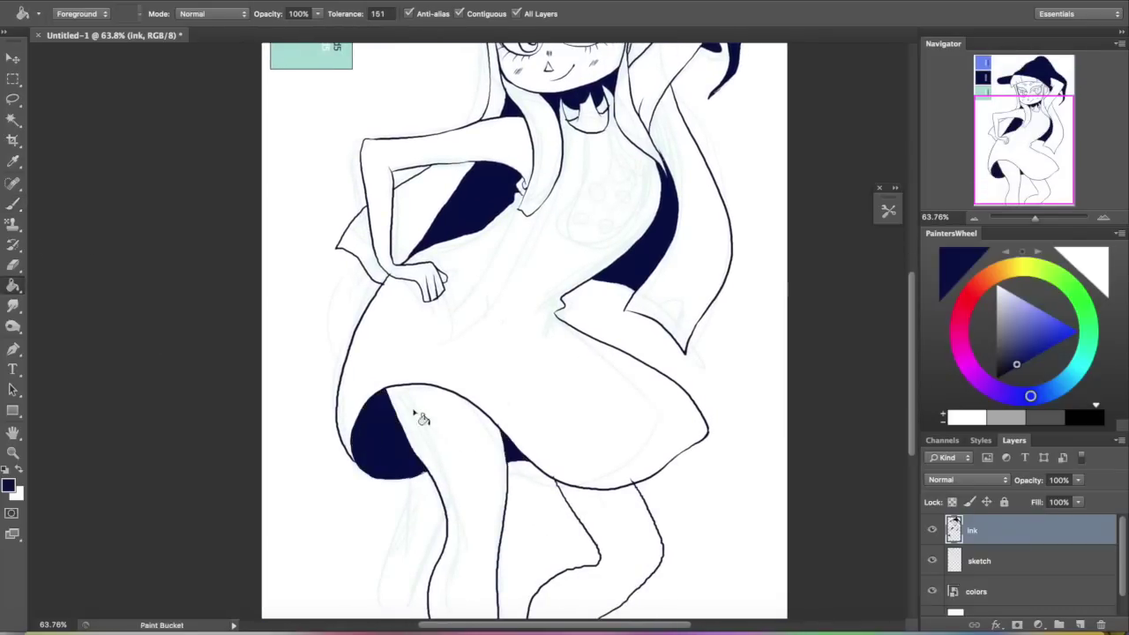
# Step: Hide the sketch and add a new layer beneath the ink, with the #6183ff swatch blue as the paint colour
pyautogui.moveTo(1023, 141); pyautogui.dragTo(1031, 108)
pyautogui.moveTo(1034, 218); pyautogui.dragTo(1040, 218)
pyautogui.moveTo(1025, 115); pyautogui.dragTo(1025, 88)
pyautogui.click(933, 560)
pyautogui.click(1080, 625)
pyautogui.moveTo(1000, 539); pyautogui.dragTo(1000, 575)
pyautogui.moveTo(1040, 217); pyautogui.dragTo(1038, 218)
pyautogui.keyDown('alt'); pyautogui.click(202, 165); pyautogui.keyUp('alt')
pyautogui.click(528, 298)
pyautogui.hotkey('ctrl', 'z')
pyautogui.scroll(-5, 441, 300)
pyautogui.click(577, 383)
pyautogui.hotkey('ctrl', 'z')
# Step: Patch the dress's edge by the armpit in blue and fill the dress and collar at a fill tolerance of 104
pyautogui.click(14, 204)
pyautogui.moveTo(485, 384); pyautogui.dragTo(481, 400)
pyautogui.press('g')
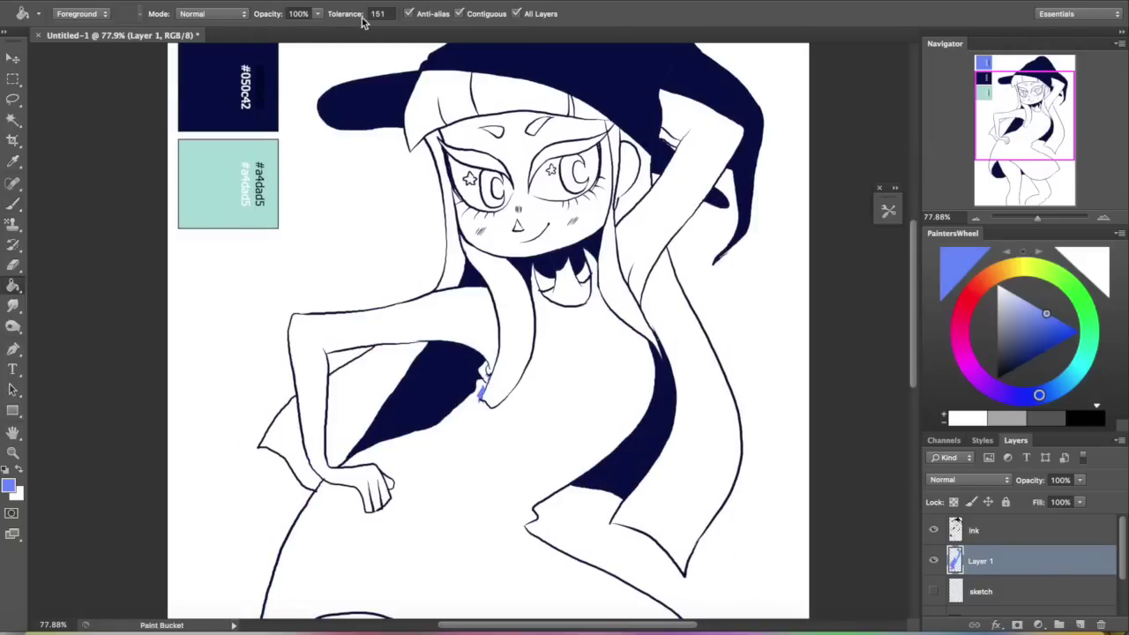
pyautogui.click(574, 409)
pyautogui.scroll(-3, 574, 408)
pyautogui.scroll(4, 618, 370)
pyautogui.click(626, 342)
pyautogui.click(664, 333)
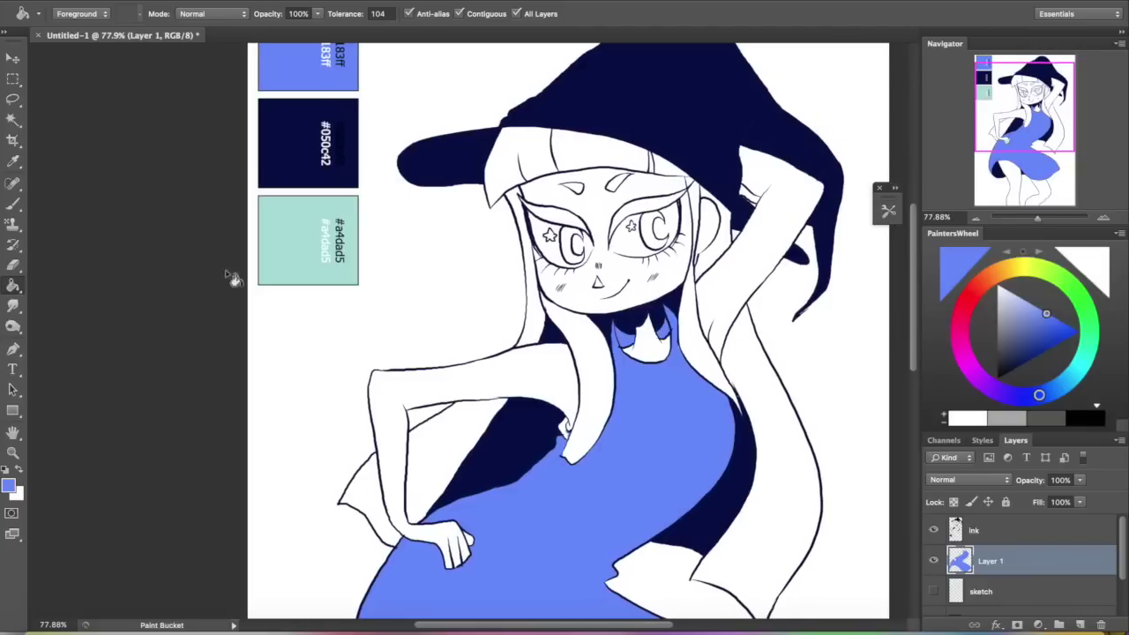
# Step: Sample the mint #a4dad5 swatch and fill the fringe and the eyebrows with it
pyautogui.keyDown('alt'); pyautogui.click(298, 243); pyautogui.keyUp('alt')
pyautogui.click(593, 158)
pyautogui.click(616, 184)
pyautogui.click(574, 189)
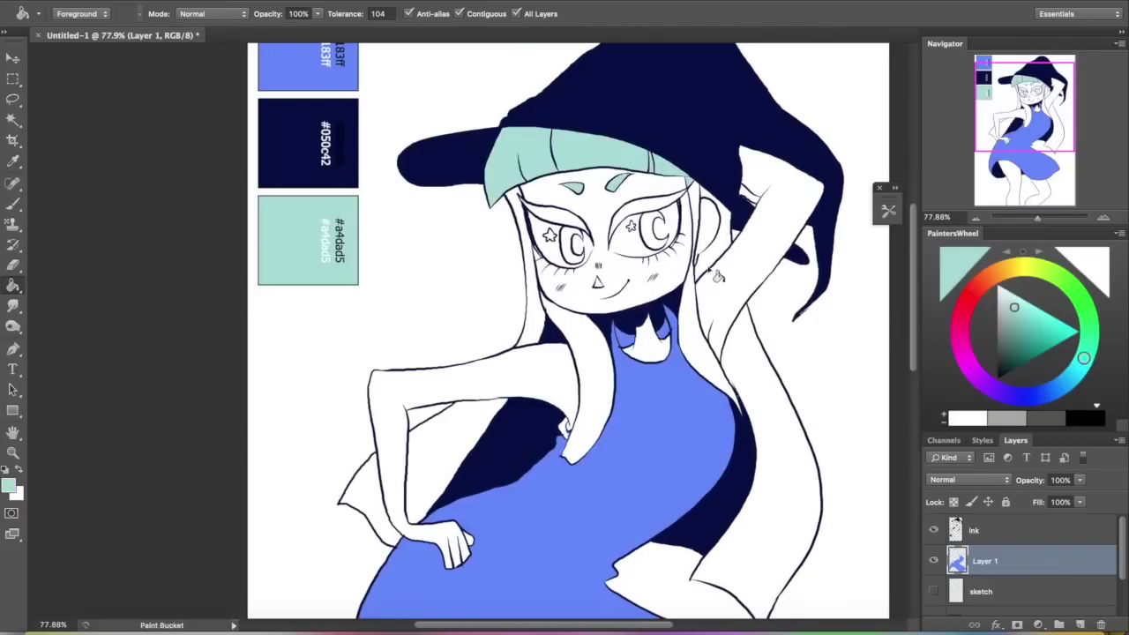
# Step: Fill the side locks and the long back hair with mint, lowering the fill tolerance to 67
pyautogui.click(476, 438)
pyautogui.click(362, 509)
pyautogui.moveTo(348, 14); pyautogui.dragTo(318, 14)
pyautogui.click(760, 419)
pyautogui.click(716, 264)
pyautogui.press('super+z')
pyautogui.click(687, 296)
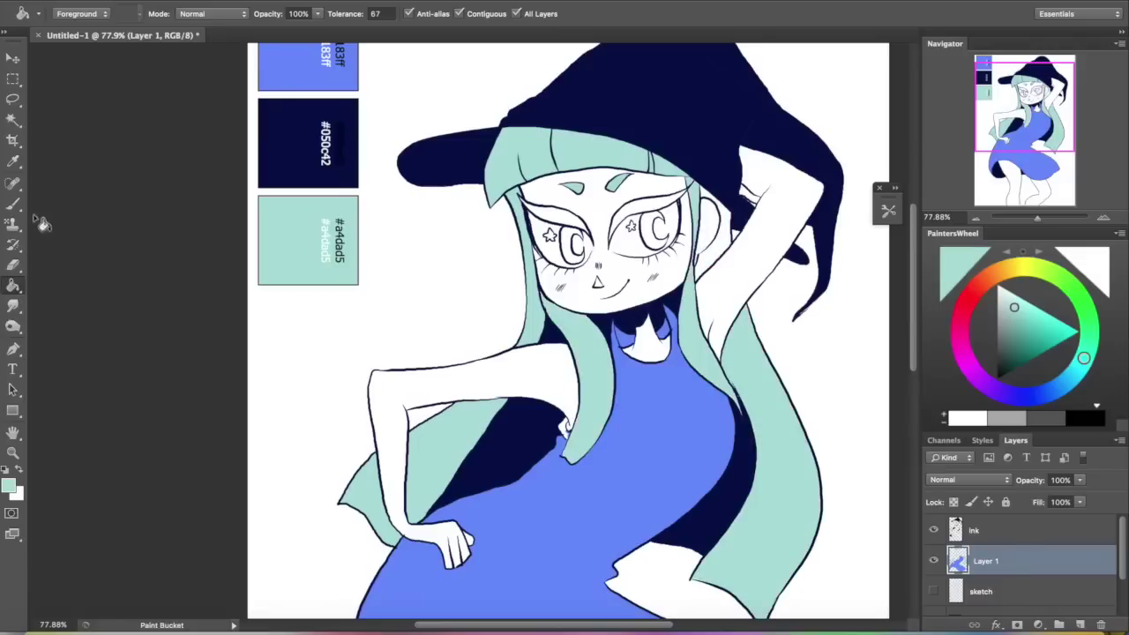
# Step: Colour the eyelids mint, close the gap beside the ear and fill the hair behind it
pyautogui.click(14, 203)
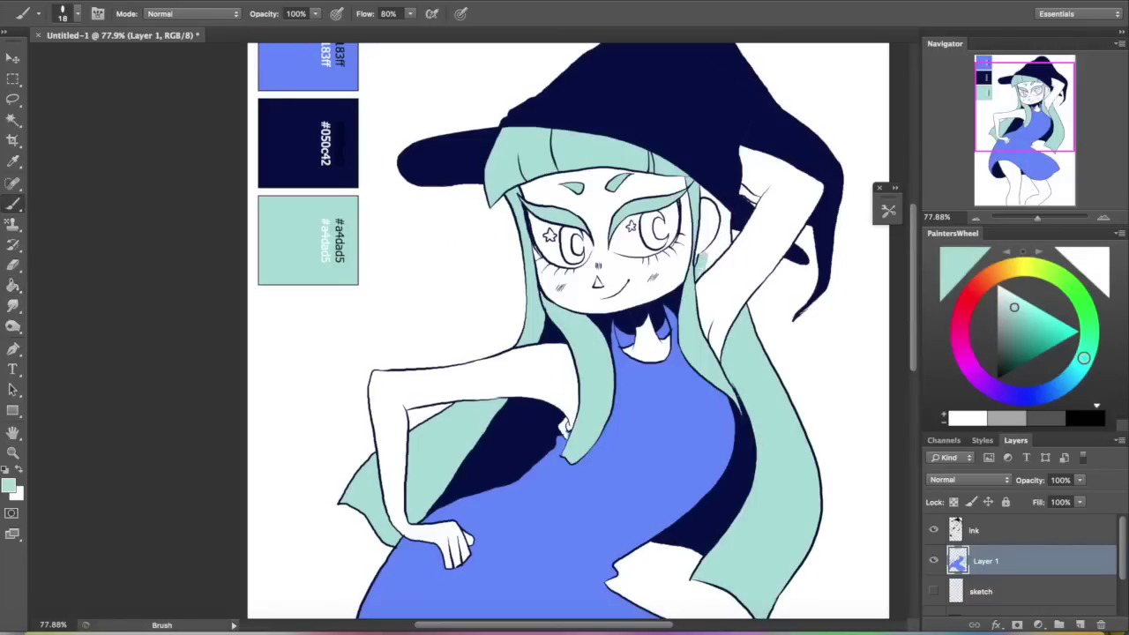
pyautogui.click(13, 285)
pyautogui.click(728, 249)
# Step: Crop away the bottom of the canvas so the picture ends at the legs just below the skirt's hem
pyautogui.moveTo(999, 105)
pyautogui.mouseDown()
pyautogui.moveTo(1002, 125)
pyautogui.moveTo(996, 86)
pyautogui.mouseUp()
pyautogui.moveTo(1037, 217); pyautogui.dragTo(1029, 220)
pyautogui.click(13, 140)
pyautogui.moveTo(468, 511); pyautogui.dragTo(467, 483)
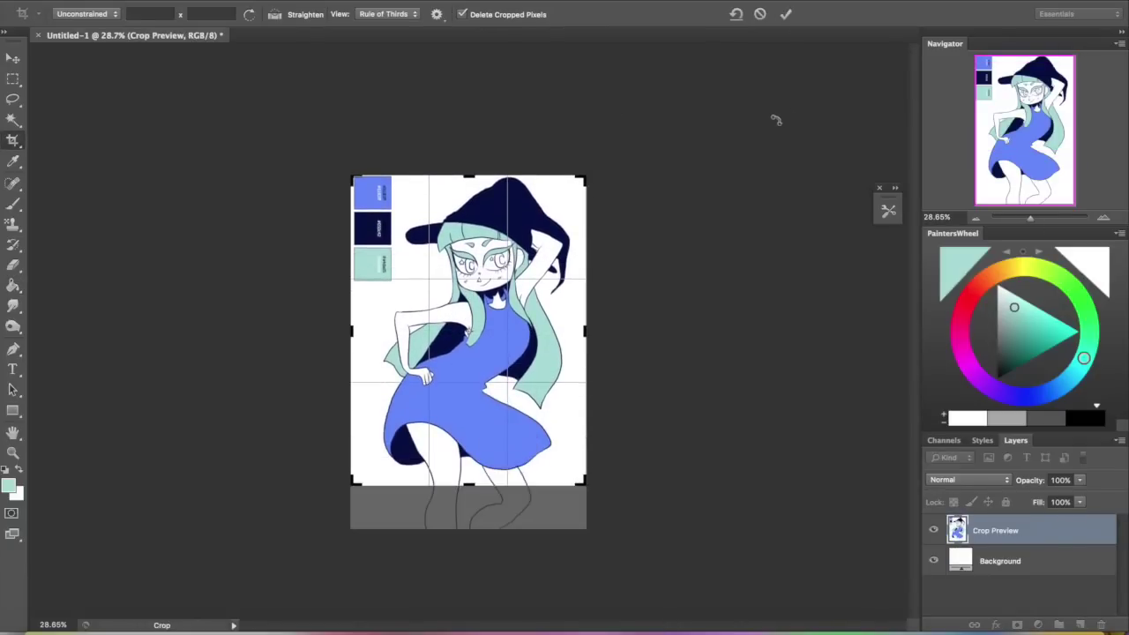
pyautogui.click(785, 14)
# Step: Sample the dress's blue and set the brush to size 58 and 50% opacity
pyautogui.scroll(5, 461, 251)
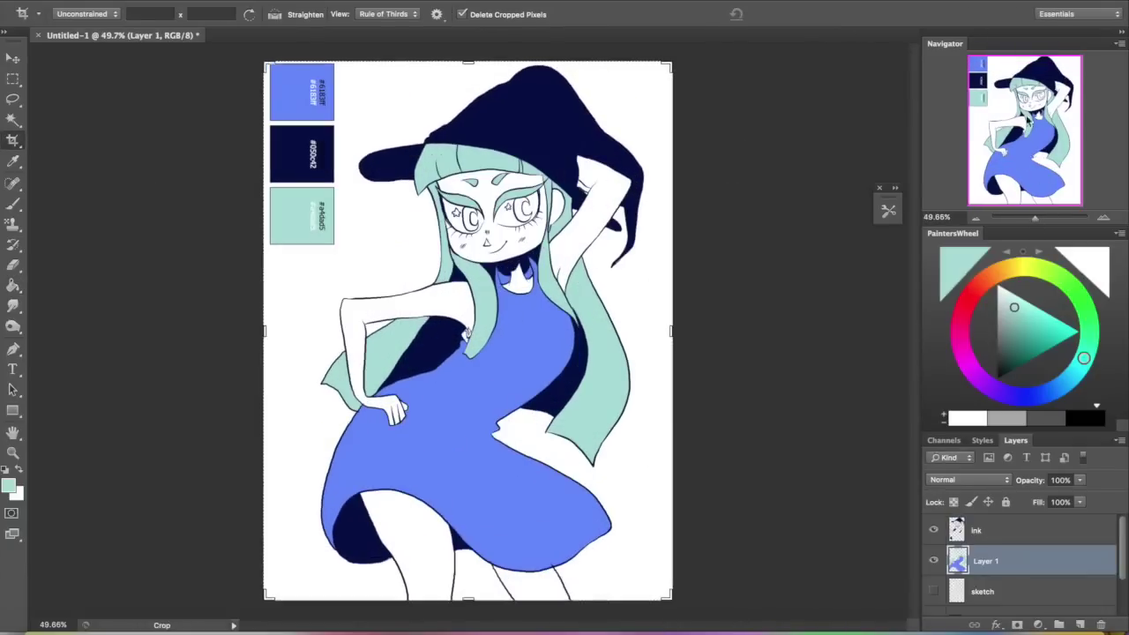
pyautogui.scroll(1, 482, 494)
pyautogui.press('i')
pyautogui.click(594, 479)
pyautogui.press('b')
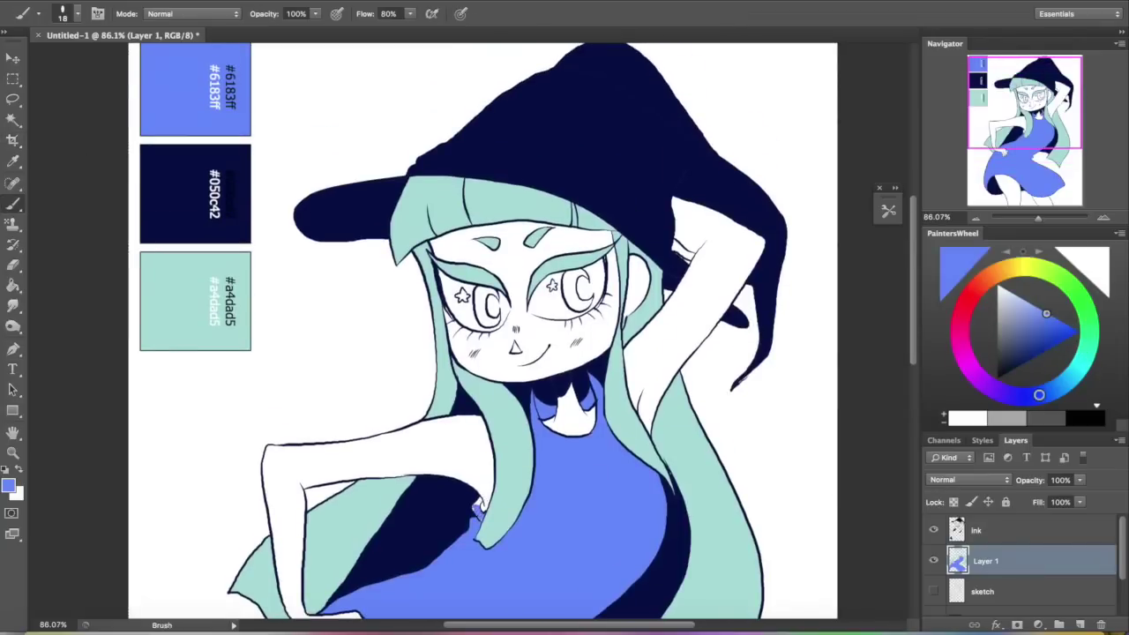
pyautogui.scroll(1, 482, 507)
pyautogui.click(78, 14)
pyautogui.moveTo(56, 60); pyautogui.dragTo(68, 60)
pyautogui.click(269, 68)
pyautogui.click(263, 15)
pyautogui.write('50')
pyautogui.press('Return')
# Step: Paint three overlapping translucent dots below the swatches in the blue, navy #050c42 and mint #a4dad5
pyautogui.moveTo(187, 411); pyautogui.dragTo(208, 402)
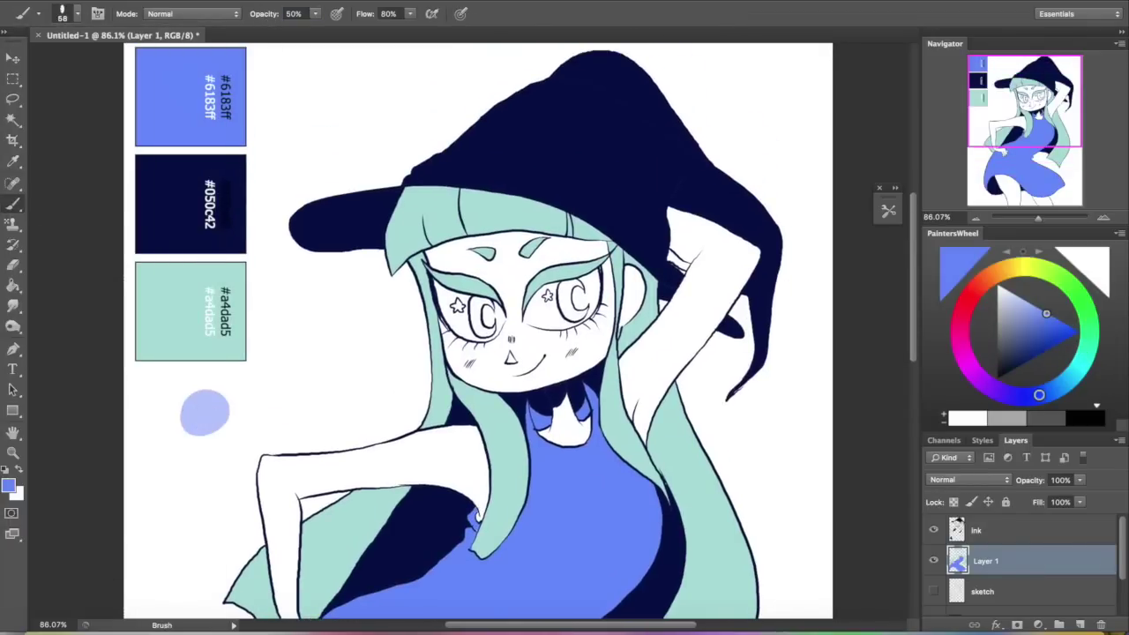
pyautogui.keyDown('alt'); pyautogui.click(191, 203); pyautogui.keyUp('alt')
pyautogui.click(185, 442)
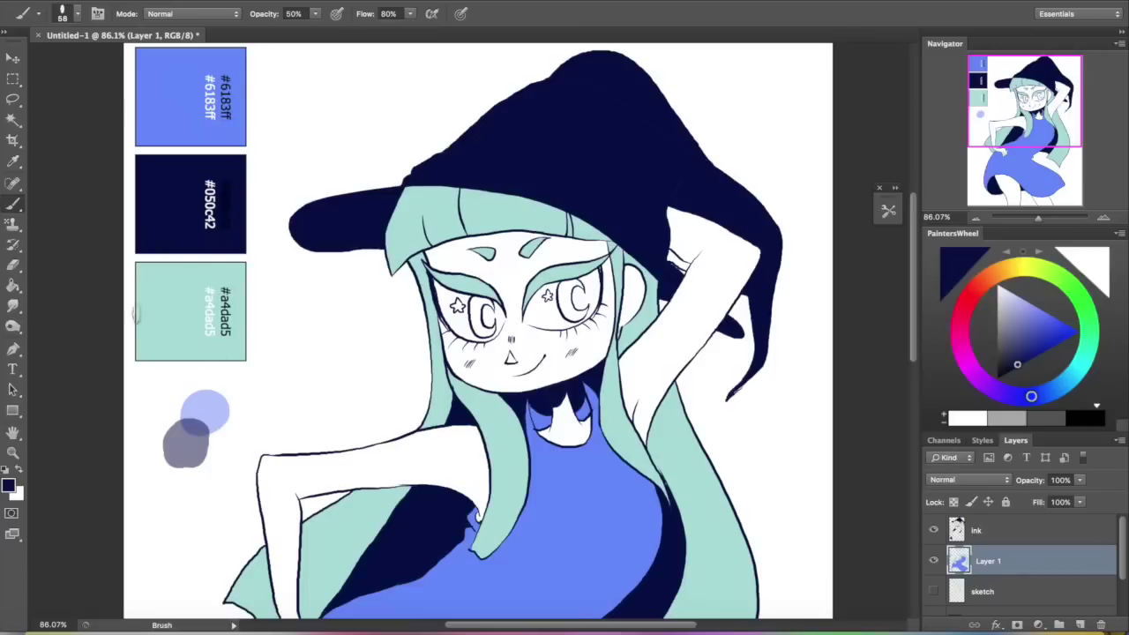
pyautogui.keyDown('alt'); pyautogui.click(190, 308); pyautogui.keyUp('alt')
pyautogui.click(214, 441)
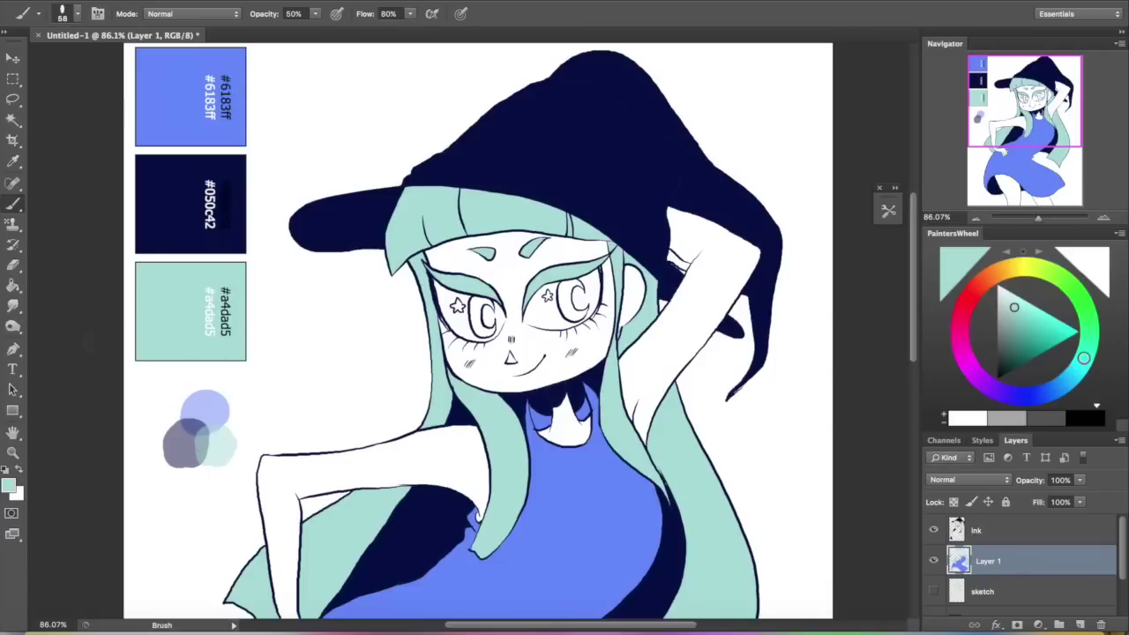
# Step: Fill the irises with pale mint and recolour the dress with the muted blue from the overlapping dots
pyautogui.press('r')
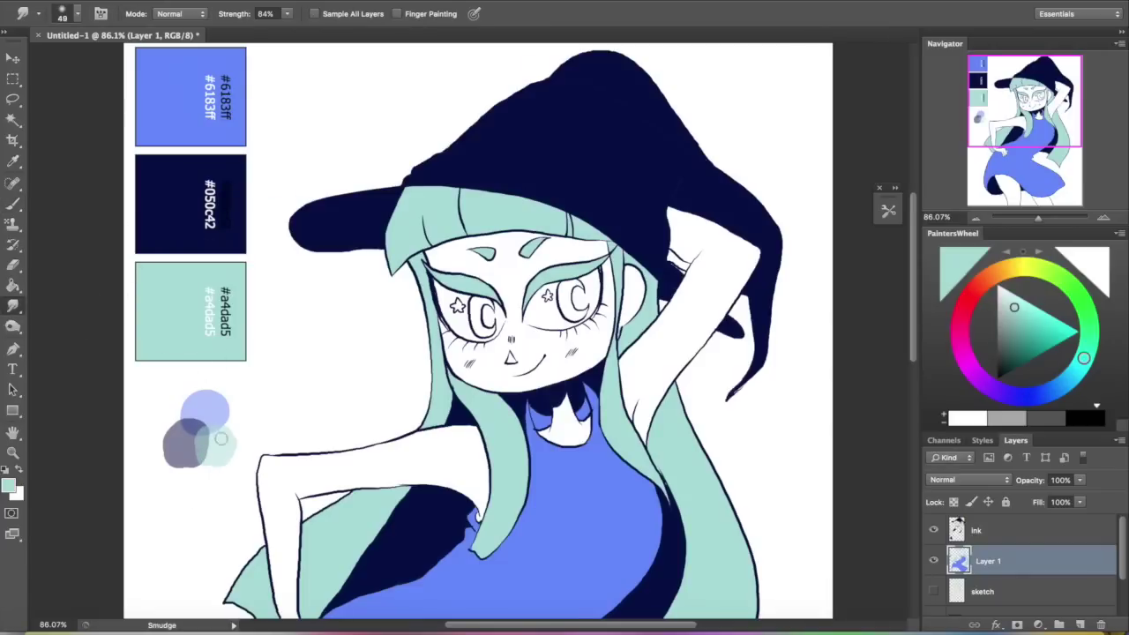
pyautogui.press('g')
pyautogui.moveTo(963, 119); pyautogui.dragTo(974, 157)
pyautogui.keyDown('alt'); pyautogui.click(287, 305); pyautogui.keyUp('alt')
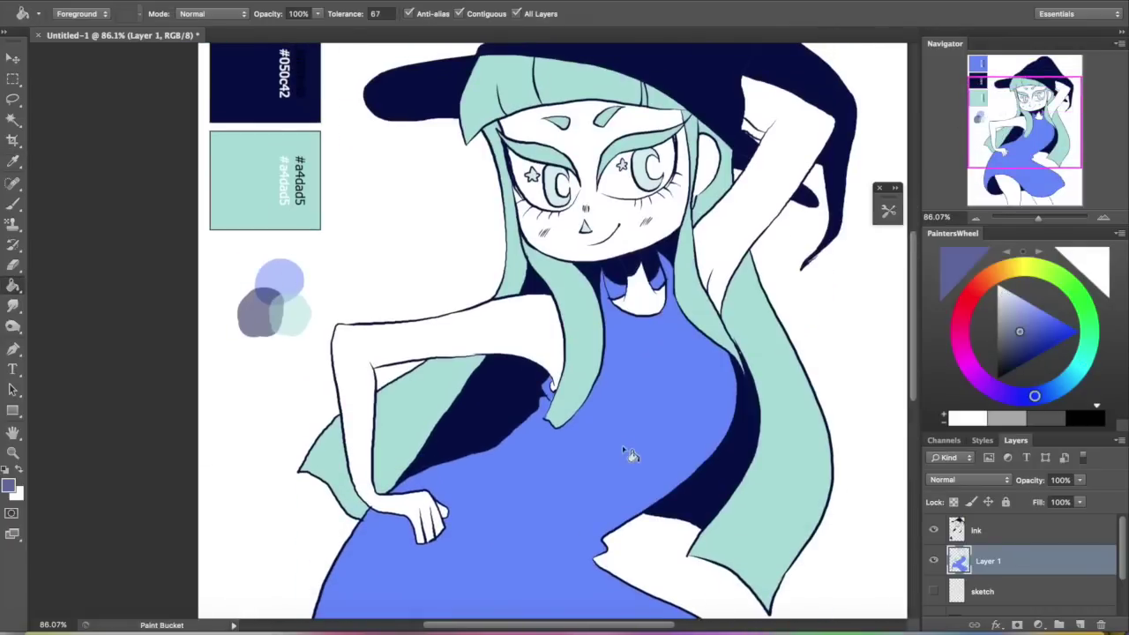
pyautogui.click(619, 469)
pyautogui.moveTo(996, 121)
pyautogui.mouseDown()
pyautogui.moveTo(990, 156)
pyautogui.moveTo(981, 104)
pyautogui.mouseUp()
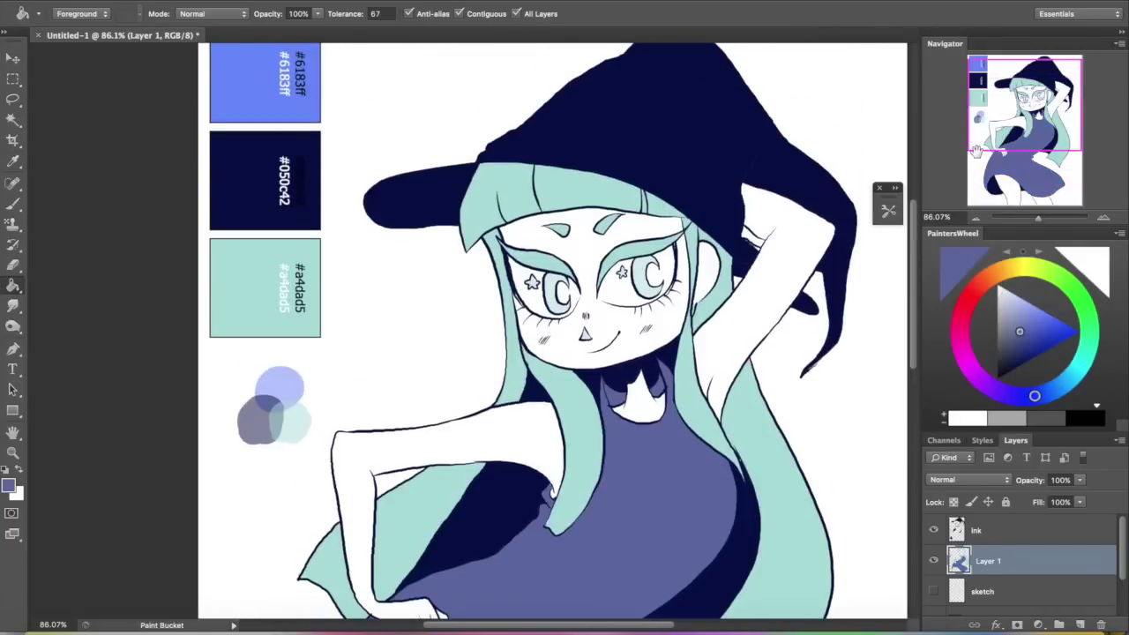
# Step: Sample the #6183ff swatch and fill both irises and the eye stars with that blue
pyautogui.keyDown('alt'); pyautogui.click(263, 269); pyautogui.keyUp('alt')
pyautogui.keyDown('alt'); pyautogui.click(263, 104); pyautogui.keyUp('alt')
pyautogui.click(645, 287)
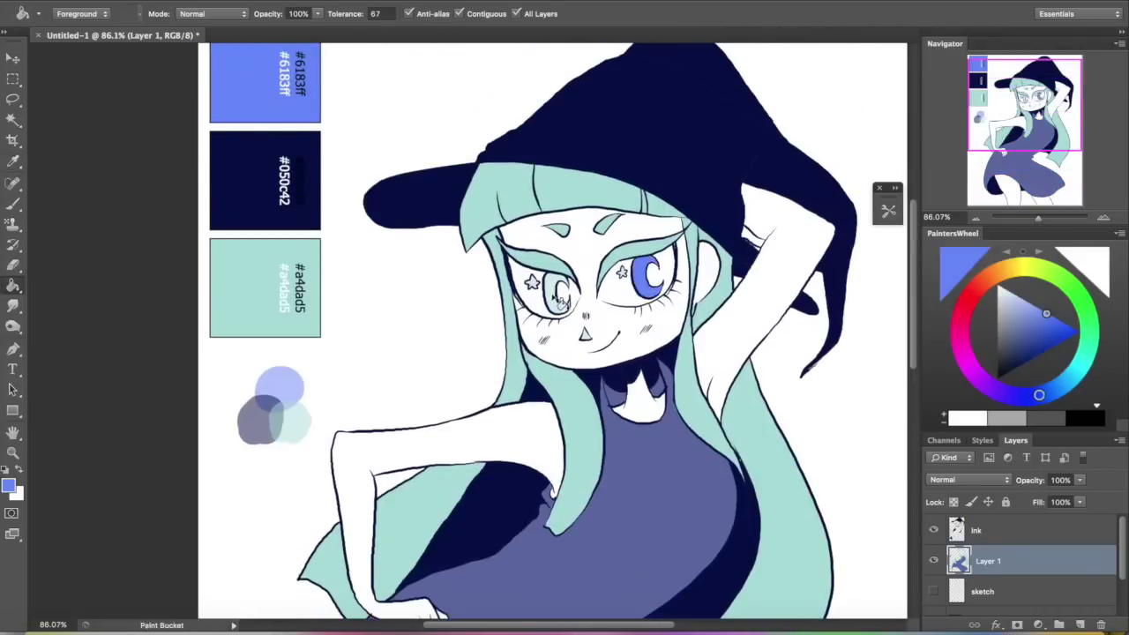
pyautogui.moveTo(1014, 106); pyautogui.dragTo(1018, 102)
pyautogui.moveTo(1037, 218); pyautogui.dragTo(1045, 218)
pyautogui.moveTo(1015, 100); pyautogui.dragTo(1018, 100)
# Step: Try the KYLE Bonus 1 - Big Red Marker brush preset
pyautogui.click(13, 204)
pyautogui.click(76, 16)
pyautogui.click(888, 210)
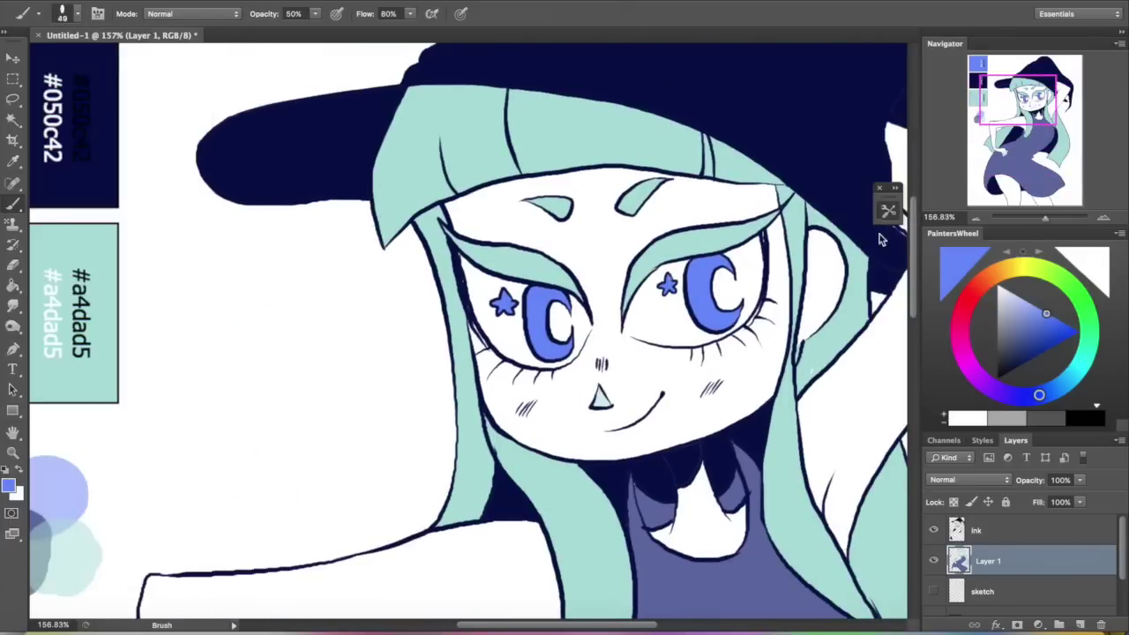
pyautogui.click(785, 255)
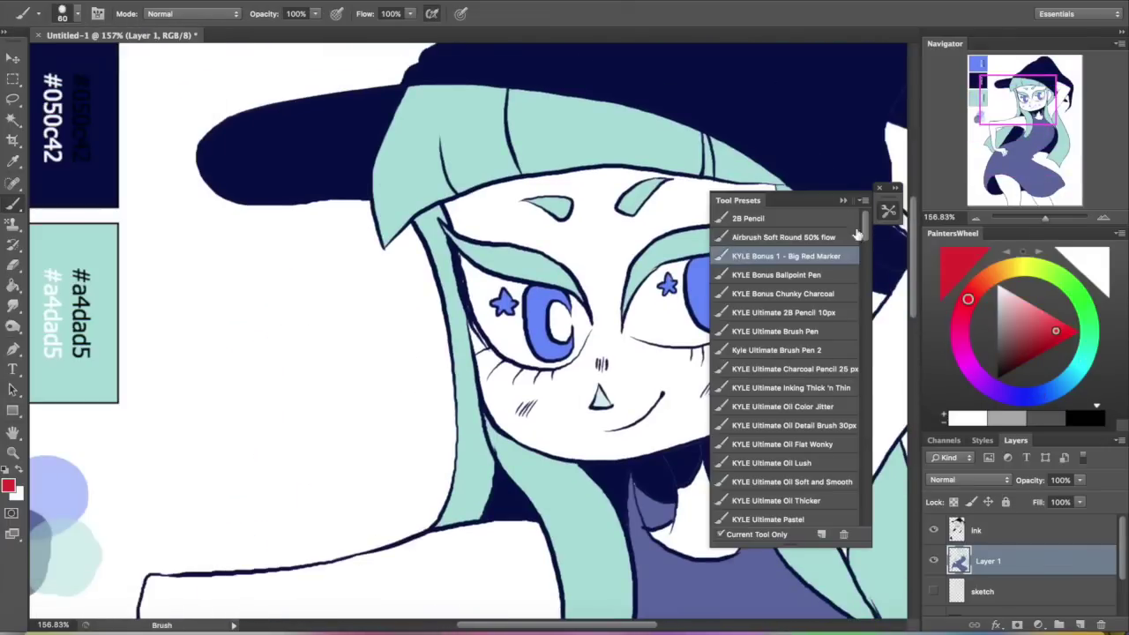
pyautogui.moveTo(275, 263)
pyautogui.mouseDown()
pyautogui.moveTo(409, 480)
pyautogui.moveTo(274, 248)
pyautogui.mouseUp()
# Step: Sample the #6183ff blue and add a new layer between the ink and flat colours, set to Multiply
pyautogui.keyDown('alt'); pyautogui.click(106, 137); pyautogui.keyUp('alt')
pyautogui.click(1083, 624)
pyautogui.click(961, 480)
pyautogui.click(948, 520)
pyautogui.moveTo(598, 325)
pyautogui.mouseDown()
pyautogui.moveTo(519, 291)
pyautogui.moveTo(587, 318)
pyautogui.mouseUp()
pyautogui.moveTo(767, 261)
pyautogui.mouseDown()
pyautogui.moveTo(751, 254)
pyautogui.moveTo(677, 282)
pyautogui.moveTo(689, 301)
pyautogui.moveTo(765, 278)
pyautogui.mouseUp()
pyautogui.moveTo(1033, 217); pyautogui.dragTo(1039, 217)
pyautogui.press('super+alt+z')
pyautogui.press('super+alt+z')
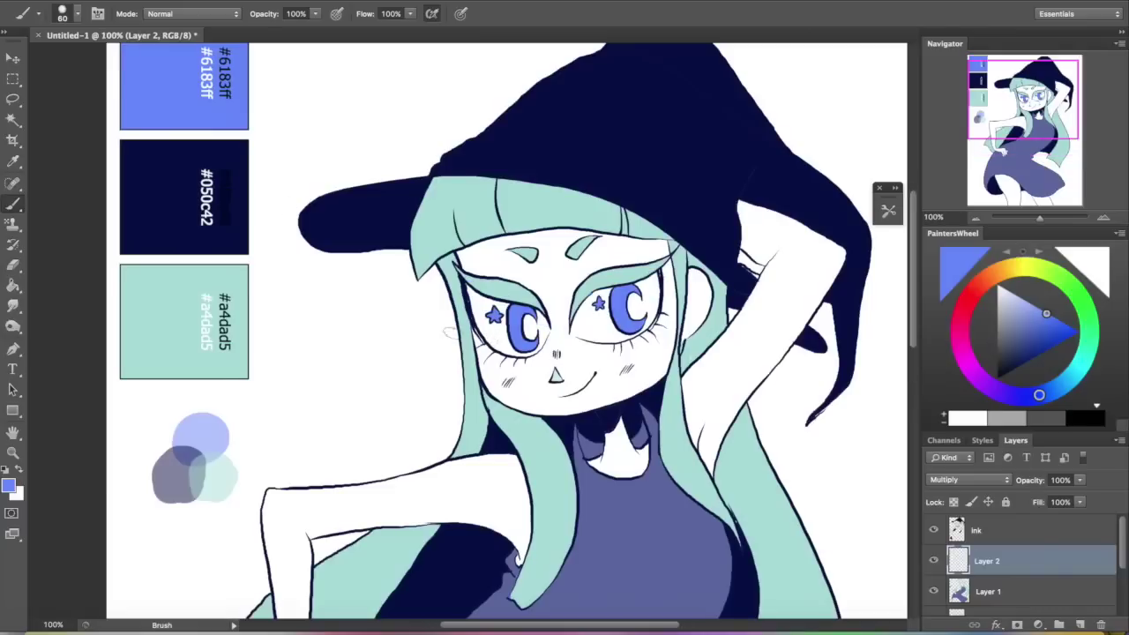
# Step: Load the Kyle's Paintbox - Watercolor 1 brush preset and set its size to 82
pyautogui.click(77, 14)
pyautogui.doubleClick(111, 133)
pyautogui.click(888, 212)
pyautogui.click(776, 332)
pyautogui.moveTo(864, 227)
pyautogui.mouseDown()
pyautogui.moveTo(857, 516)
pyautogui.moveTo(857, 490)
pyautogui.mouseUp()
pyautogui.click(800, 461)
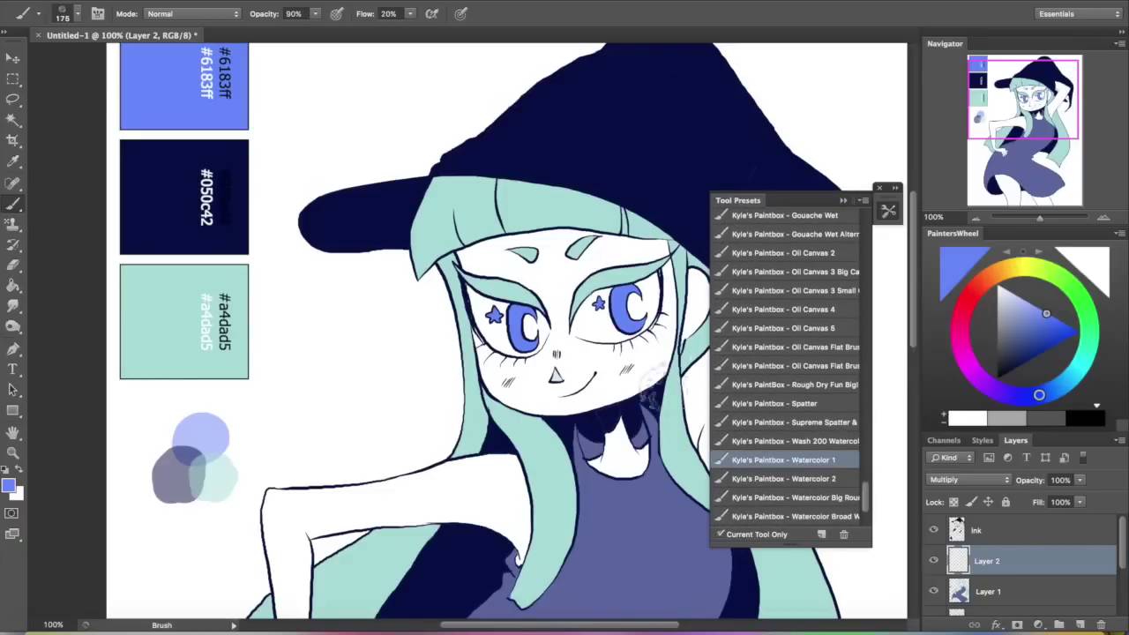
pyautogui.click(78, 13)
pyautogui.click(934, 562)
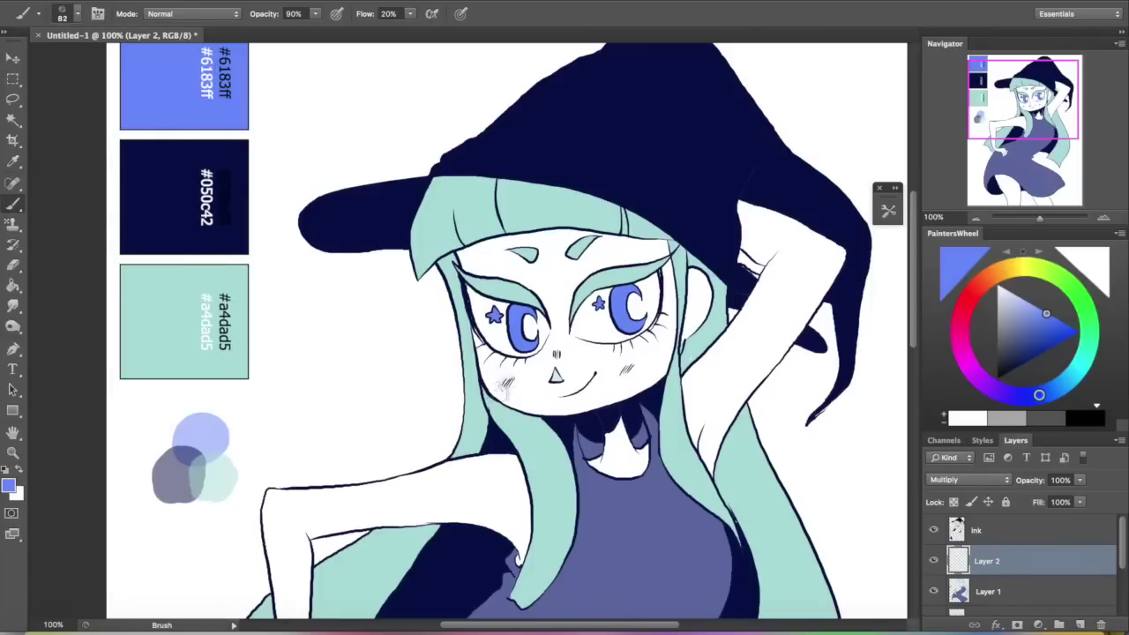
# Step: Paint soft blue shading on the cheeks, eyes, nose, neck and raised arm's underarm, and on the front hair locks
pyautogui.moveTo(507, 385); pyautogui.dragTo(501, 368)
pyautogui.moveTo(618, 377); pyautogui.dragTo(648, 355)
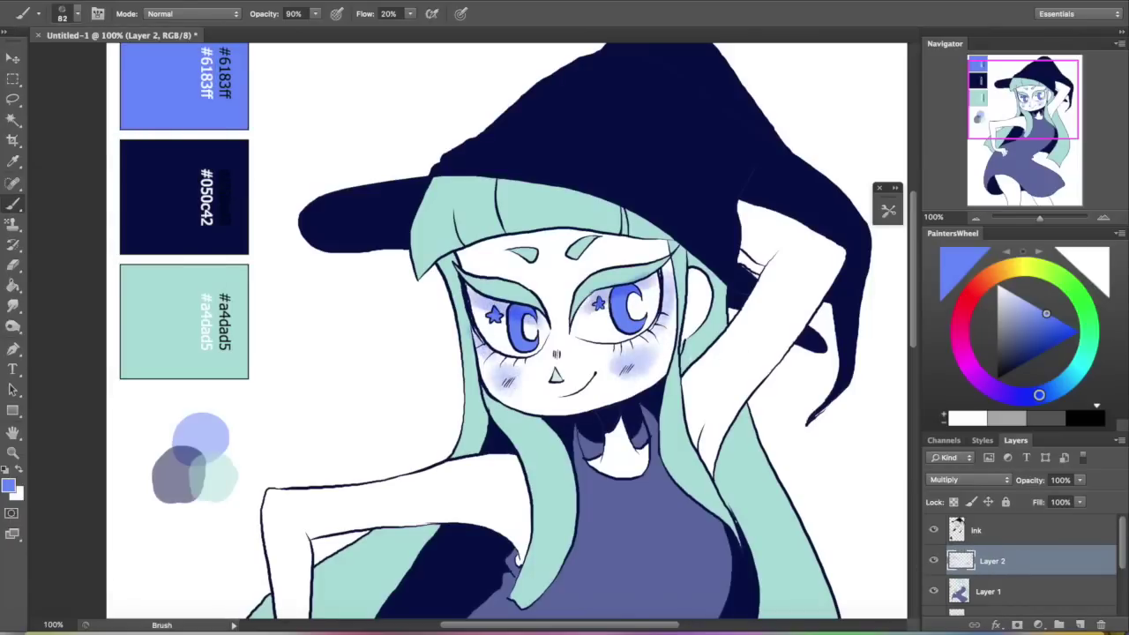
pyautogui.moveTo(552, 360); pyautogui.dragTo(529, 243)
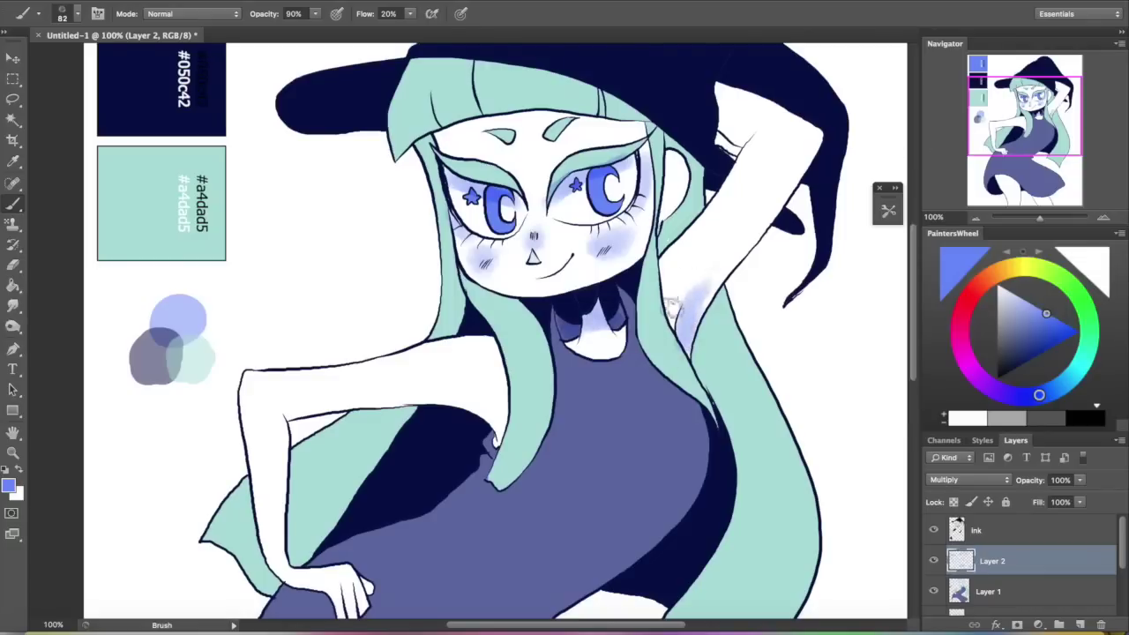
pyautogui.moveTo(517, 478); pyautogui.dragTo(542, 441)
pyautogui.moveTo(697, 393)
pyautogui.mouseDown()
pyautogui.moveTo(658, 369)
pyautogui.moveTo(669, 344)
pyautogui.mouseUp()
# Step: Select all the mint hair areas with the Magic Wand, hiding Layer 2 while making the selection
pyautogui.press('w')
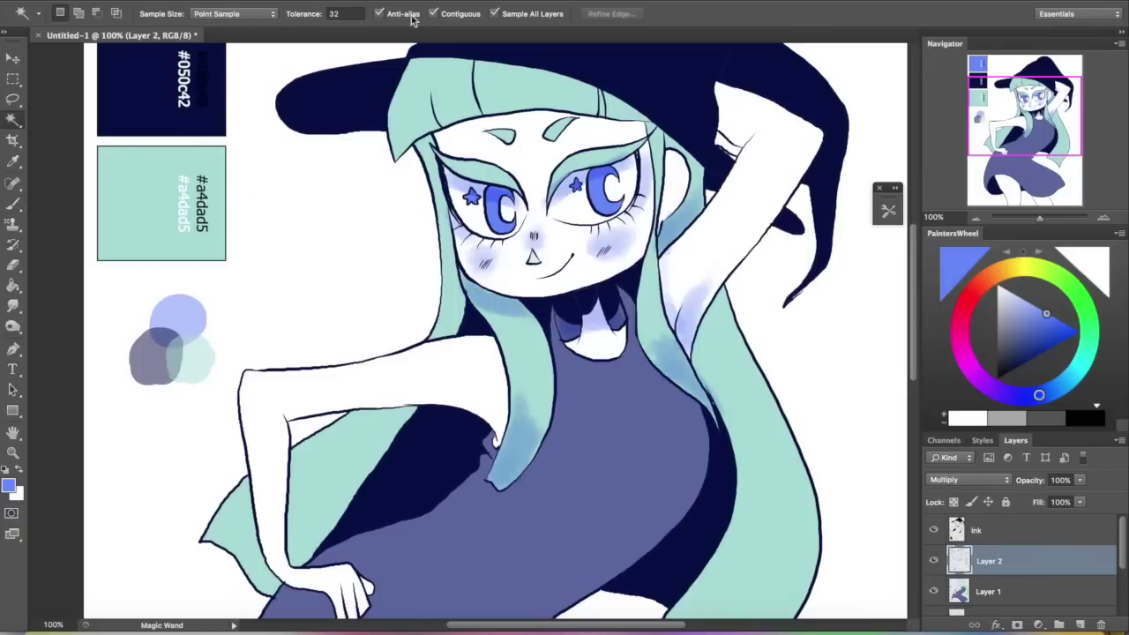
pyautogui.click(934, 561)
pyautogui.click(769, 459)
pyautogui.click(934, 561)
pyautogui.press('b')
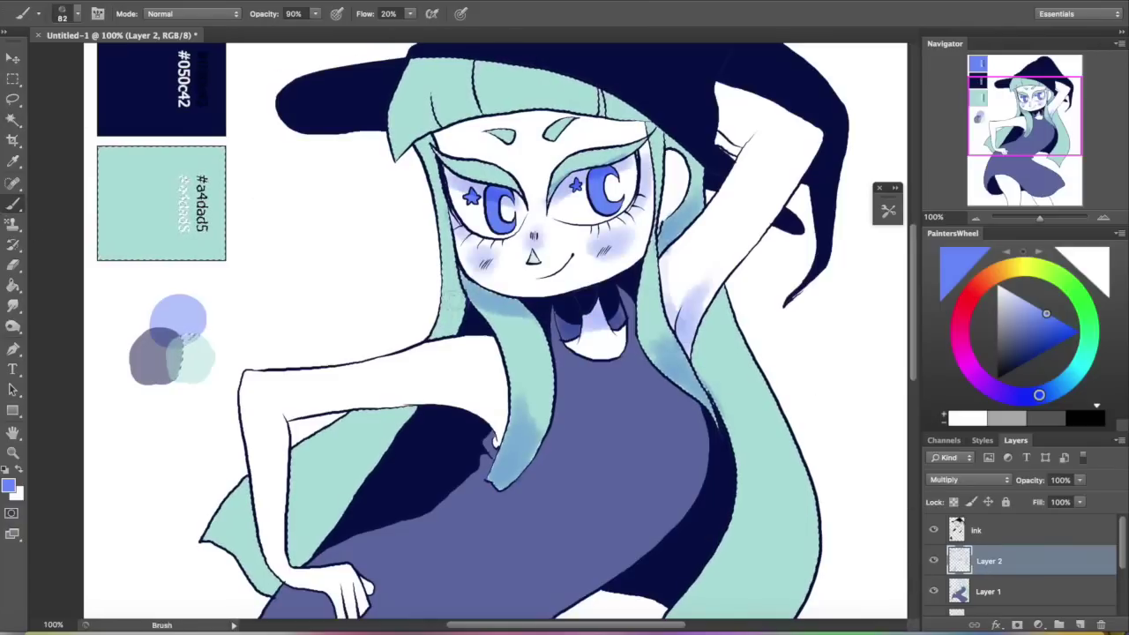
# Step: Shade the selected fringe beneath the hat and the hair beside the face with translucent blue strokes
pyautogui.moveTo(636, 105)
pyautogui.mouseDown()
pyautogui.moveTo(409, 62)
pyautogui.moveTo(421, 70)
pyautogui.moveTo(403, 77)
pyautogui.moveTo(641, 104)
pyautogui.moveTo(452, 62)
pyautogui.moveTo(489, 91)
pyautogui.mouseUp()
pyautogui.moveTo(427, 132); pyautogui.dragTo(426, 81)
pyautogui.moveTo(464, 113); pyautogui.dragTo(466, 73)
pyautogui.moveTo(597, 114); pyautogui.dragTo(596, 94)
pyautogui.moveTo(691, 166); pyautogui.dragTo(675, 139)
pyautogui.moveTo(472, 280)
pyautogui.mouseDown()
pyautogui.moveTo(483, 317)
pyautogui.moveTo(464, 278)
pyautogui.mouseUp()
pyautogui.moveTo(437, 210)
pyautogui.mouseDown()
pyautogui.moveTo(423, 152)
pyautogui.moveTo(443, 226)
pyautogui.mouseUp()
# Step: Shade the long hair down to its tips on both sides of the body in blue and touch up the upper hair
pyautogui.moveTo(1024, 117); pyautogui.dragTo(1026, 135)
pyautogui.moveTo(739, 545)
pyautogui.mouseDown()
pyautogui.moveTo(675, 505)
pyautogui.moveTo(688, 454)
pyautogui.mouseUp()
pyautogui.moveTo(724, 523)
pyautogui.mouseDown()
pyautogui.moveTo(750, 494)
pyautogui.moveTo(723, 396)
pyautogui.moveTo(688, 476)
pyautogui.moveTo(785, 432)
pyautogui.mouseUp()
pyautogui.moveTo(699, 197)
pyautogui.mouseDown()
pyautogui.moveTo(728, 159)
pyautogui.moveTo(719, 264)
pyautogui.mouseUp()
pyautogui.moveTo(1026, 103); pyautogui.dragTo(1025, 96)
pyautogui.moveTo(308, 448); pyautogui.dragTo(294, 467)
pyautogui.moveTo(266, 497)
pyautogui.mouseDown()
pyautogui.moveTo(238, 454)
pyautogui.moveTo(235, 400)
pyautogui.mouseUp()
pyautogui.moveTo(298, 370)
pyautogui.mouseDown()
pyautogui.moveTo(296, 432)
pyautogui.moveTo(323, 413)
pyautogui.mouseUp()
pyautogui.moveTo(267, 491); pyautogui.dragTo(233, 460)
pyautogui.moveTo(420, 328)
pyautogui.mouseDown()
pyautogui.moveTo(431, 325)
pyautogui.moveTo(369, 323)
pyautogui.mouseUp()
pyautogui.moveTo(1012, 112); pyautogui.dragTo(1016, 87)
pyautogui.moveTo(562, 222); pyautogui.dragTo(595, 289)
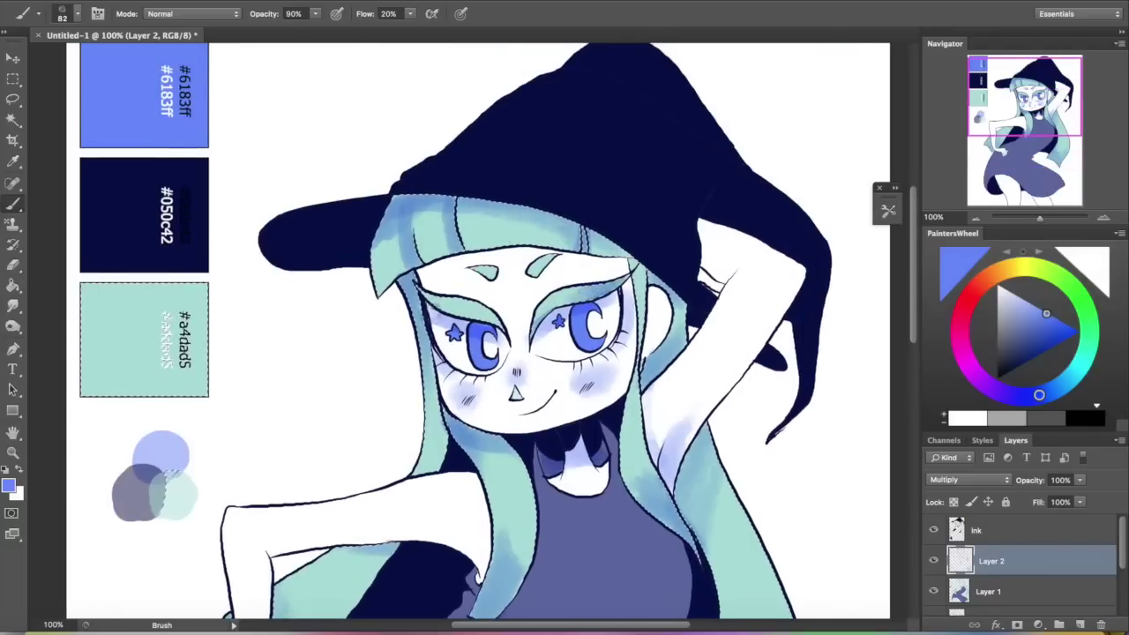
# Step: Select the muted-blue dress with the Magic Wand and paint blue shadows under the bust, neckline and around the waist
pyautogui.scroll(-8, 327, 383)
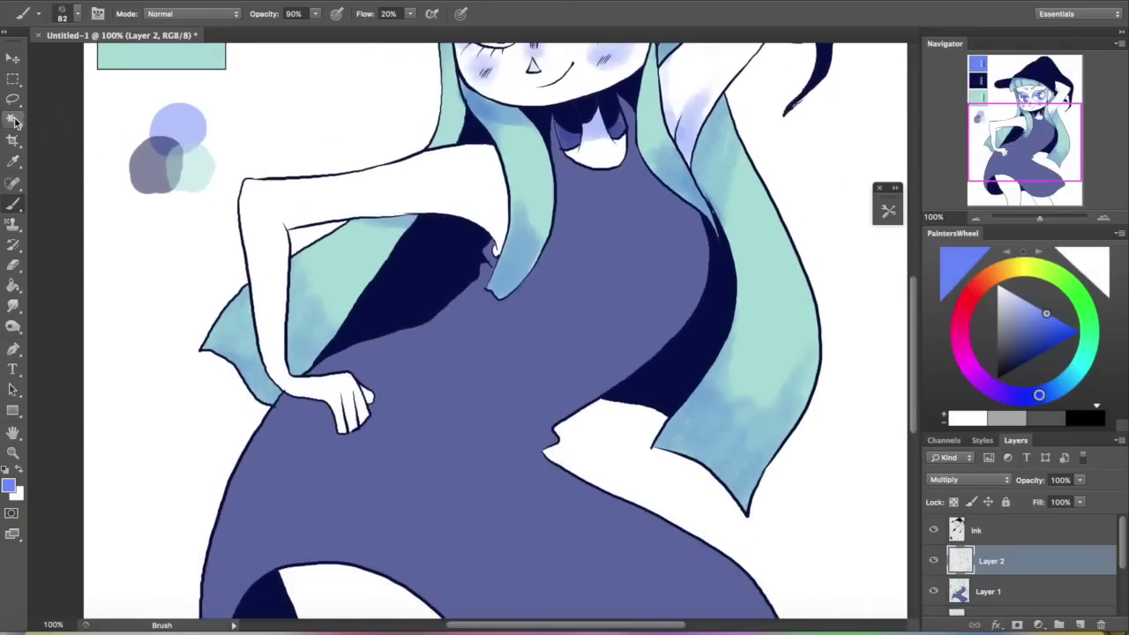
pyautogui.click(15, 121)
pyautogui.click(423, 370)
pyautogui.click(12, 202)
pyautogui.moveTo(695, 294); pyautogui.dragTo(538, 272)
pyautogui.moveTo(600, 296)
pyautogui.mouseDown()
pyautogui.moveTo(663, 325)
pyautogui.moveTo(612, 298)
pyautogui.moveTo(619, 323)
pyautogui.moveTo(483, 272)
pyautogui.mouseUp()
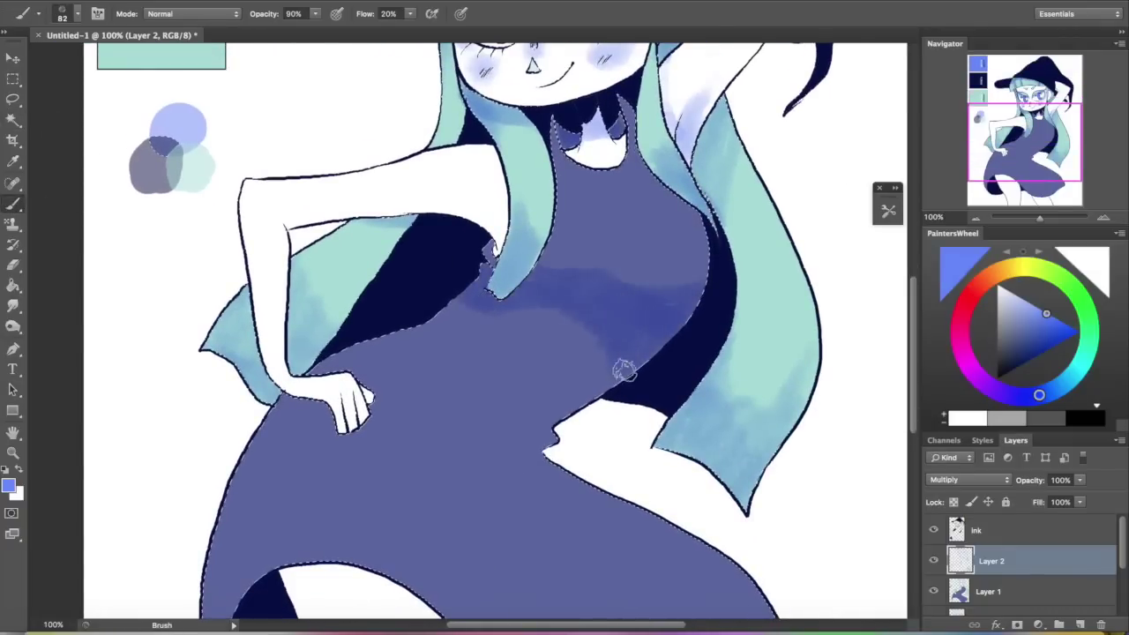
pyautogui.scroll(5, 578, 375)
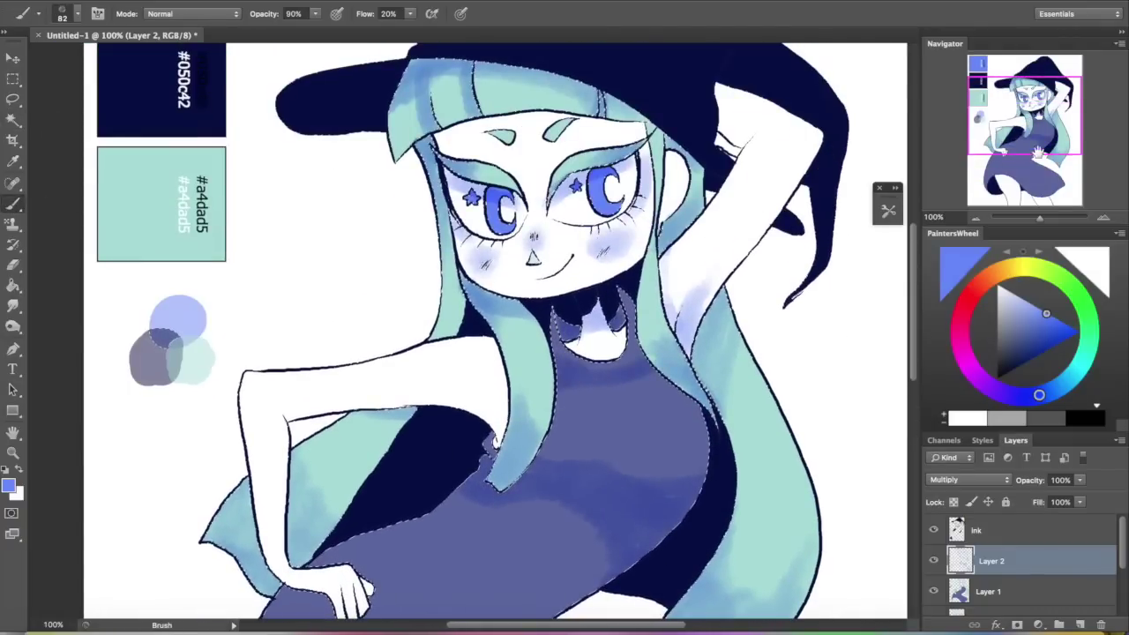
pyautogui.scroll(-5, 455, 274)
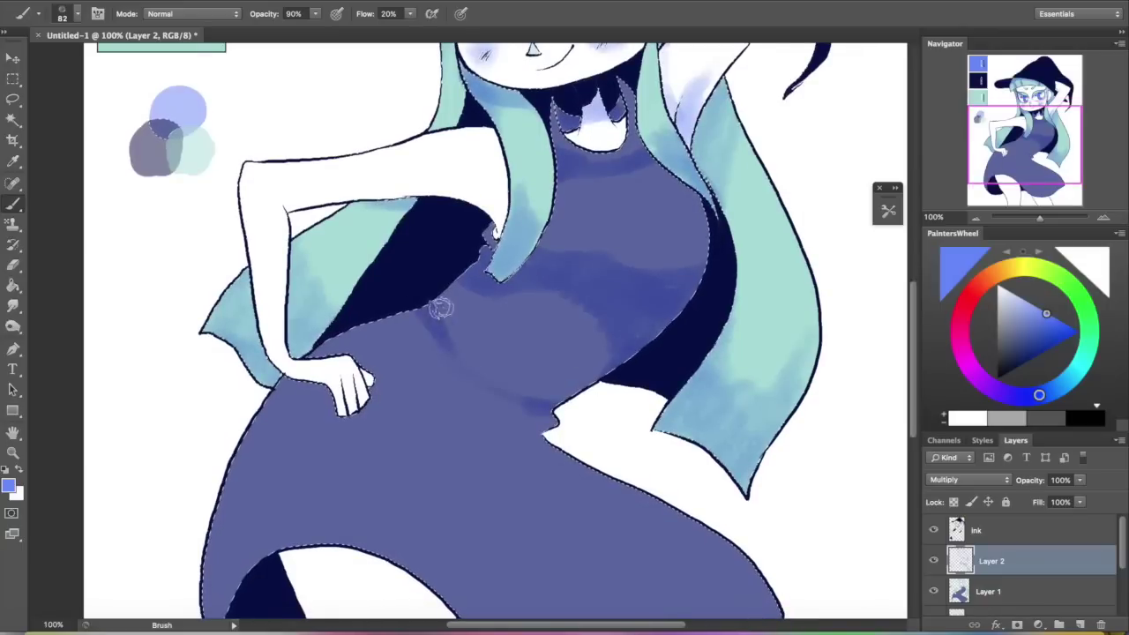
pyautogui.scroll(5, 499, 392)
pyautogui.scroll(-9, 255, 360)
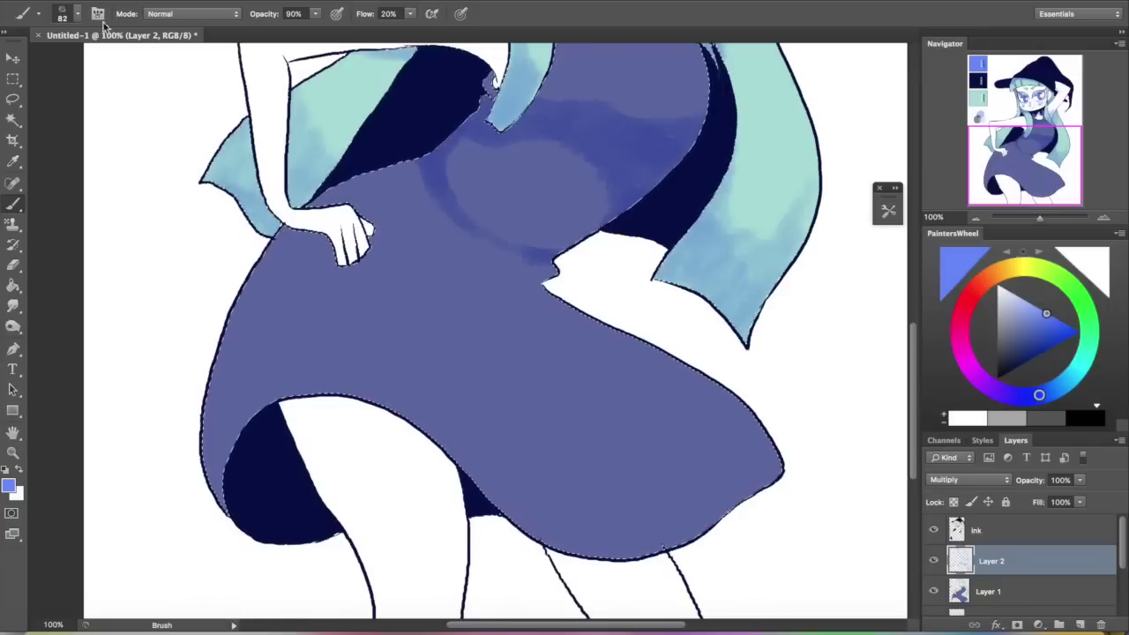
# Step: Enlarge the brush to size 121 and extend the blue shadows across the dress's chest and waist
pyautogui.rightClick(105, 62)
pyautogui.click(470, 232)
pyautogui.scroll(7, 491, 251)
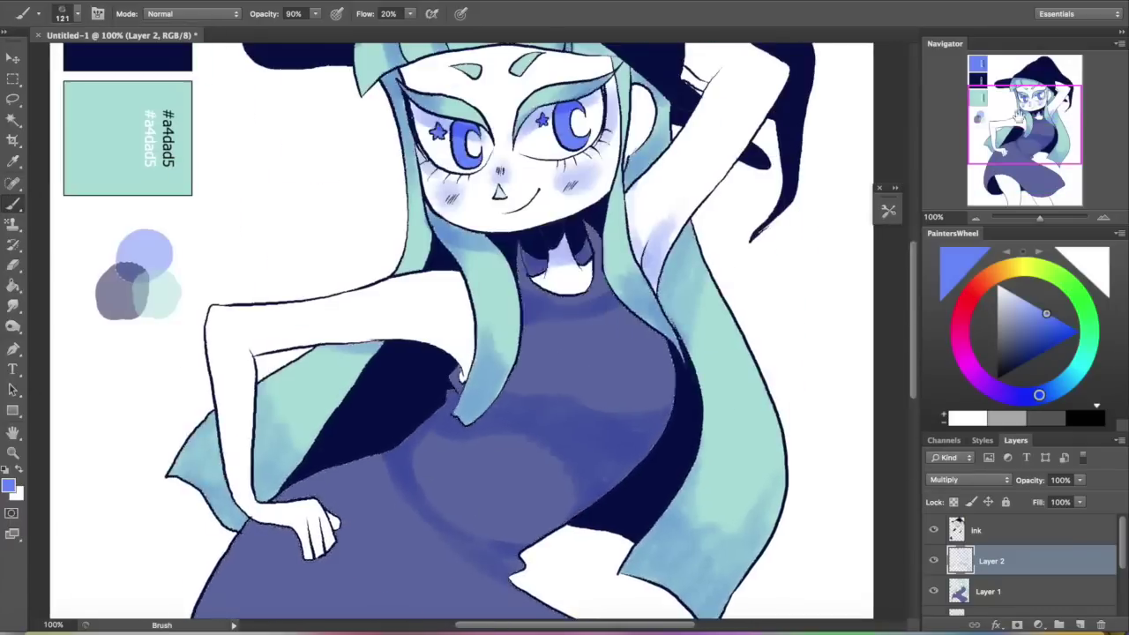
pyautogui.moveTo(450, 472); pyautogui.dragTo(427, 443)
pyautogui.moveTo(524, 313); pyautogui.dragTo(522, 378)
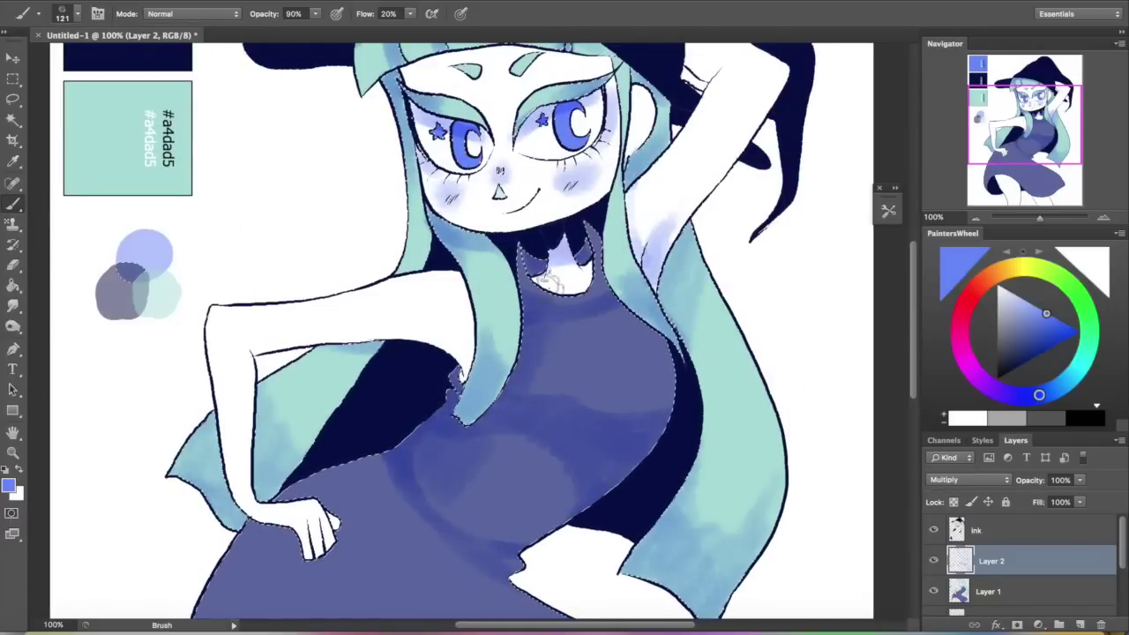
pyautogui.scroll(-4, 560, 285)
pyautogui.scroll(5, 419, 497)
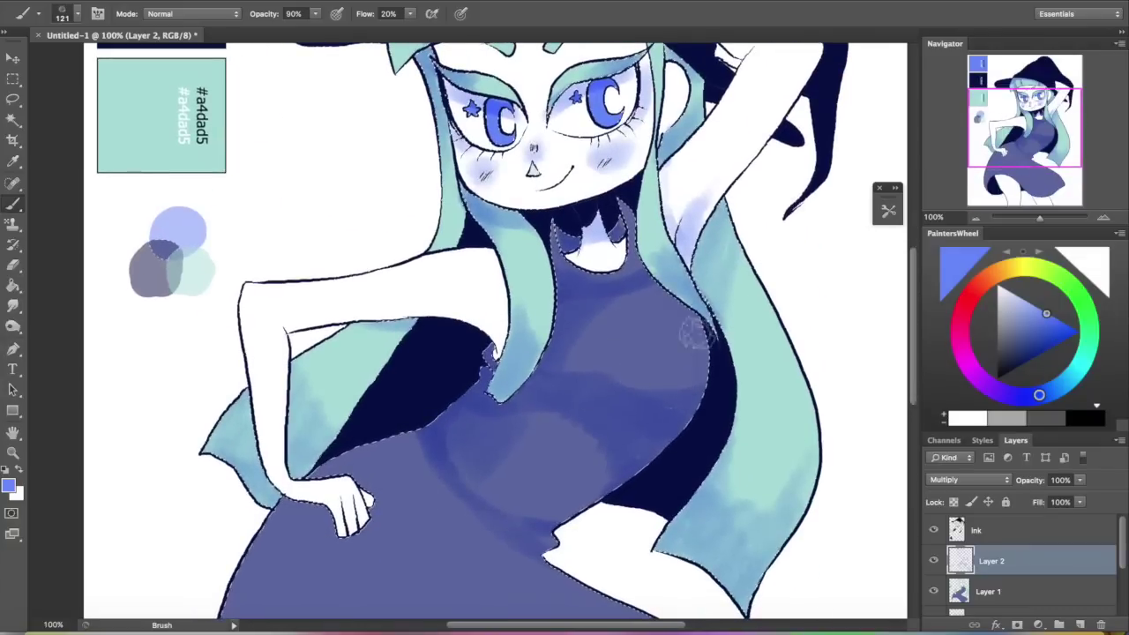
pyautogui.scroll(-5, 683, 402)
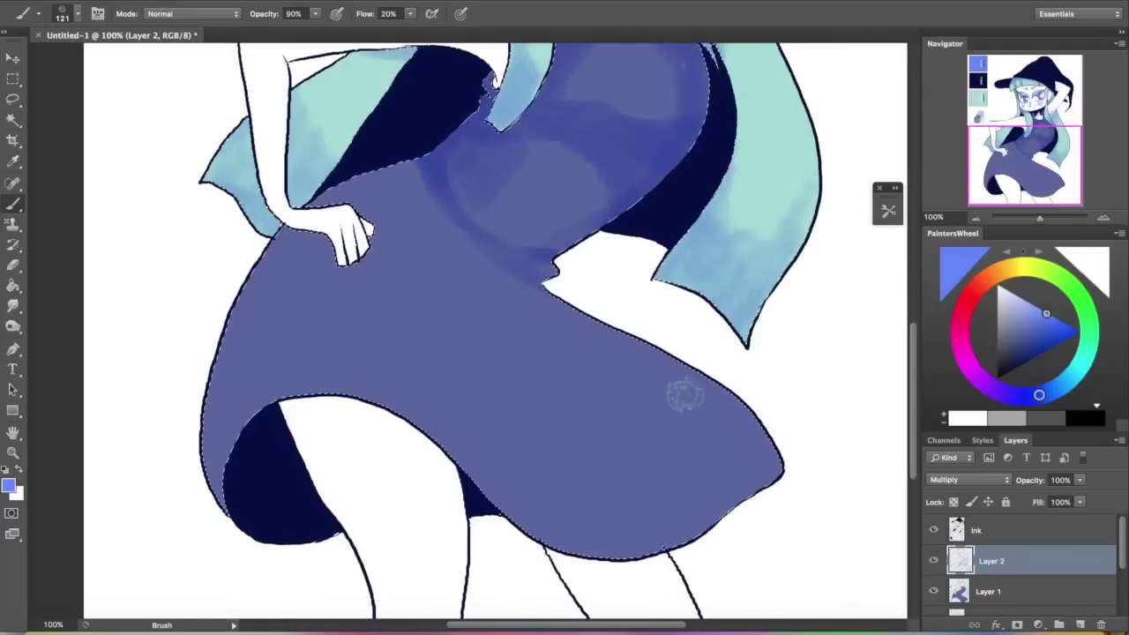
# Step: Paint blue shadows along both outer edges of the skirt
pyautogui.moveTo(742, 499)
pyautogui.mouseDown()
pyautogui.moveTo(751, 411)
pyautogui.moveTo(749, 469)
pyautogui.mouseUp()
pyautogui.moveTo(212, 454)
pyautogui.mouseDown()
pyautogui.moveTo(243, 320)
pyautogui.moveTo(337, 227)
pyautogui.moveTo(245, 413)
pyautogui.moveTo(248, 388)
pyautogui.mouseUp()
pyautogui.moveTo(1018, 168); pyautogui.dragTo(1019, 104)
pyautogui.moveTo(1012, 219); pyautogui.dragTo(1034, 218)
pyautogui.click(13, 245)
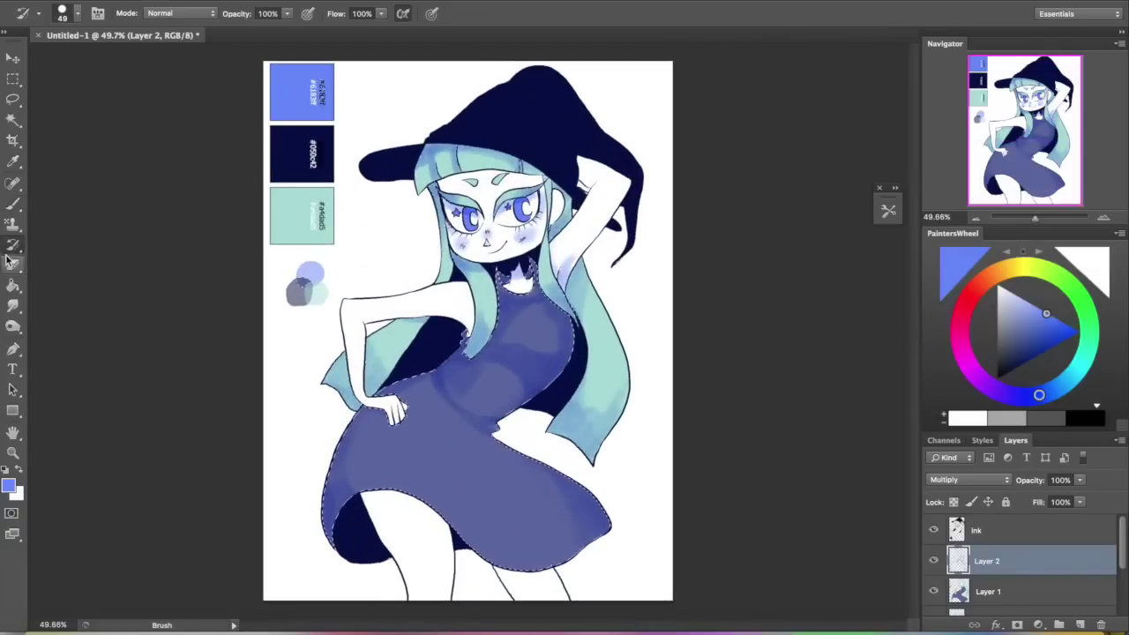
pyautogui.click(76, 13)
pyautogui.scroll(15, 106, 265)
pyautogui.click(130, 133)
pyautogui.click(86, 60)
pyautogui.click(77, 14)
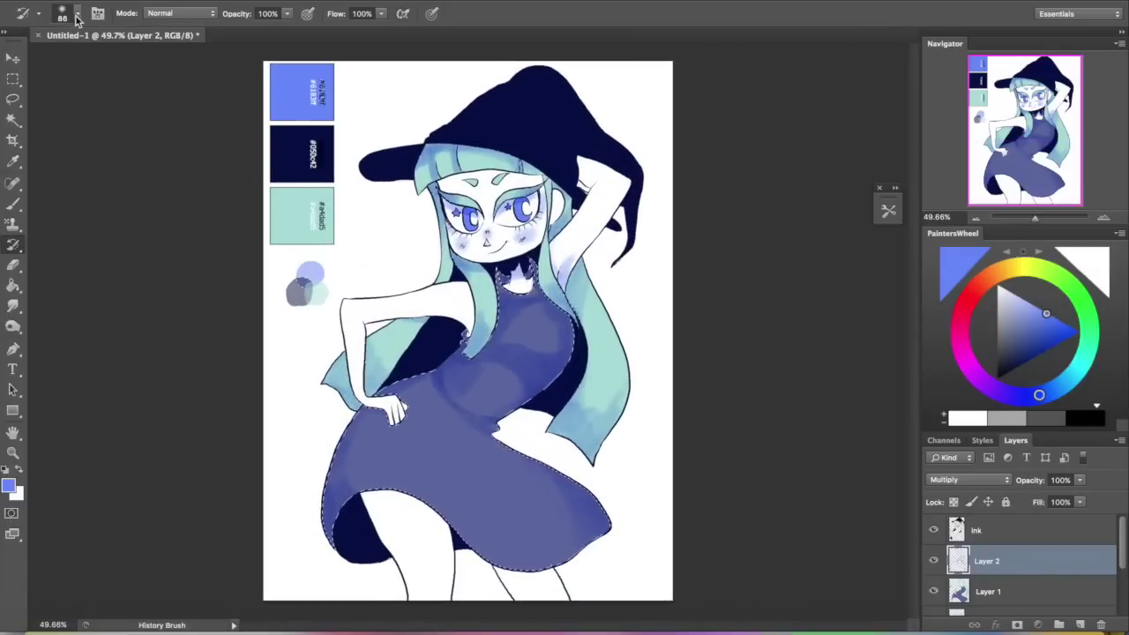
# Step: Soften the shading on the dress's chest, waist and skirt with the Eraser at size 157, and clear the selection
pyautogui.click(12, 266)
pyautogui.click(77, 14)
pyautogui.click(113, 60)
pyautogui.moveTo(113, 62); pyautogui.dragTo(122, 62)
pyautogui.click(532, 319)
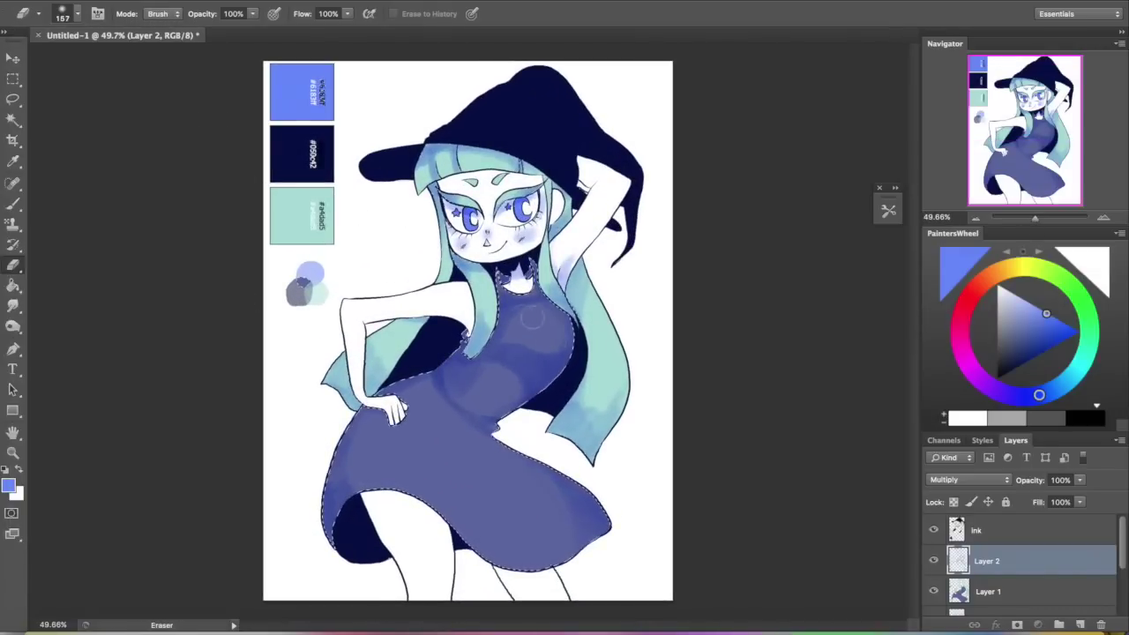
pyautogui.moveTo(516, 384); pyautogui.dragTo(488, 413)
pyautogui.moveTo(489, 357)
pyautogui.mouseDown()
pyautogui.moveTo(529, 335)
pyautogui.moveTo(539, 477)
pyautogui.mouseUp()
pyautogui.hotkey('ctrl', 'd')
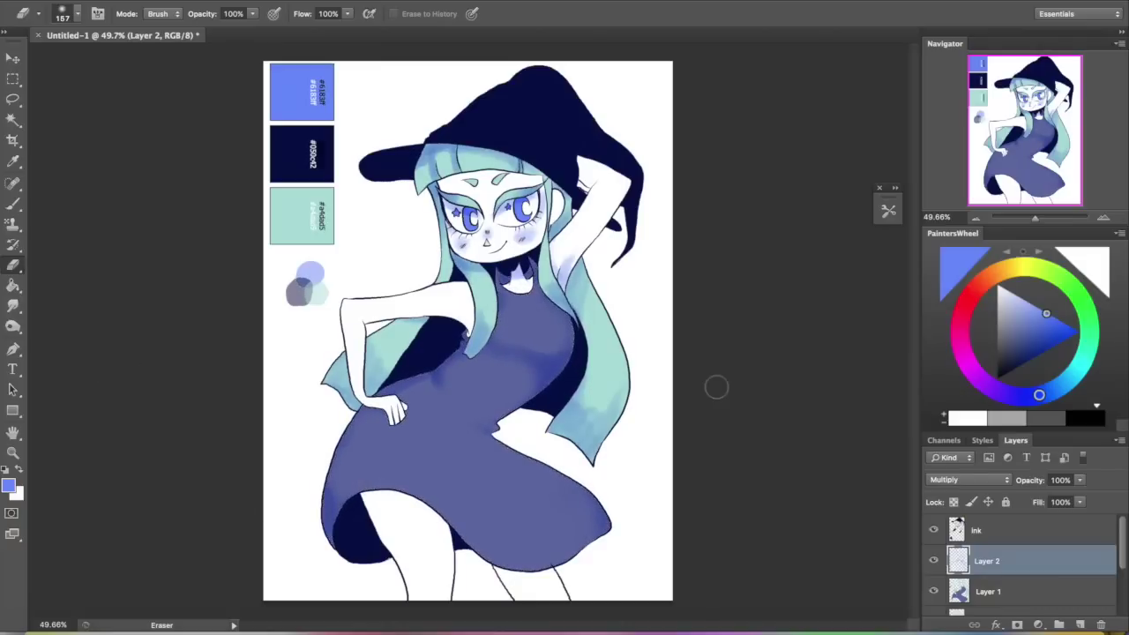
# Step: Sample navy #050c42 and shade both irises with the watercolor brush at size 38
pyautogui.moveTo(1034, 218); pyautogui.dragTo(1041, 217)
pyautogui.moveTo(1014, 155); pyautogui.dragTo(952, 120)
pyautogui.click(13, 121)
pyautogui.click(12, 203)
pyautogui.click(78, 14)
pyautogui.click(1097, 383)
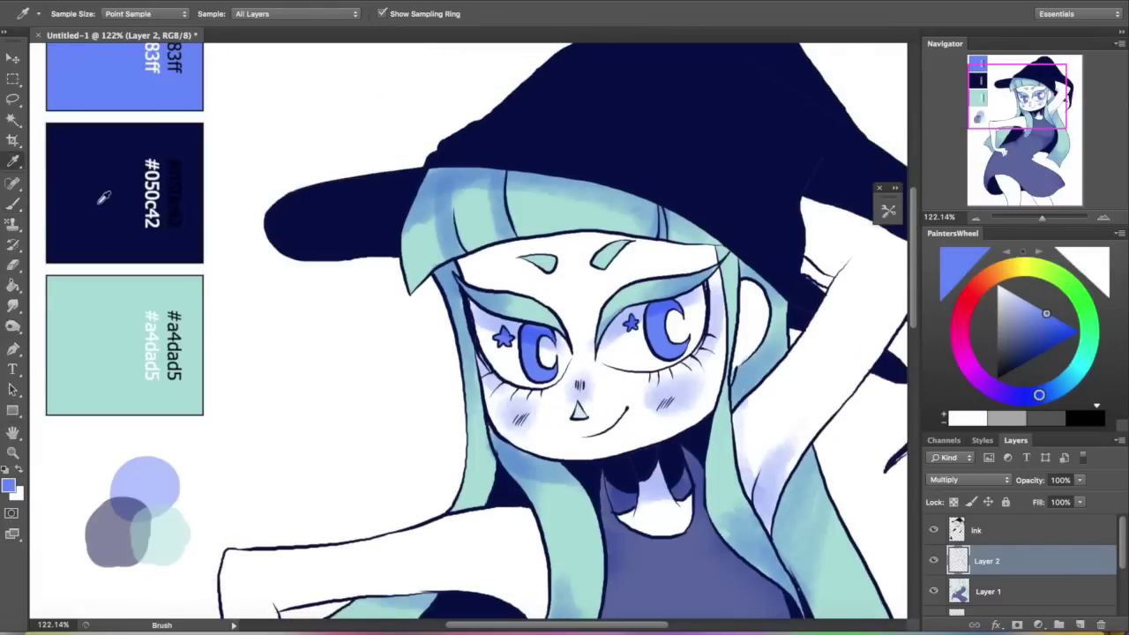
pyautogui.keyDown('alt'); pyautogui.click(101, 203); pyautogui.keyUp('alt')
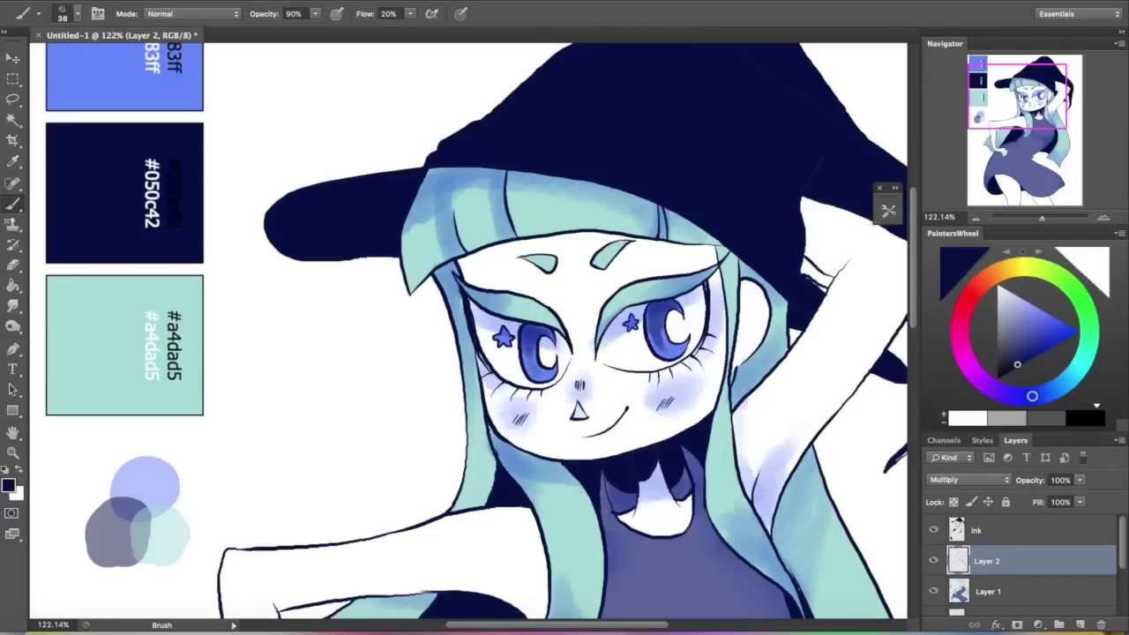
# Step: Paint translucent navy shadows around the nose, under the lower lashes and along the outer eye edges
pyautogui.moveTo(1041, 218); pyautogui.dragTo(1047, 217)
pyautogui.moveTo(1026, 127); pyautogui.dragTo(1010, 101)
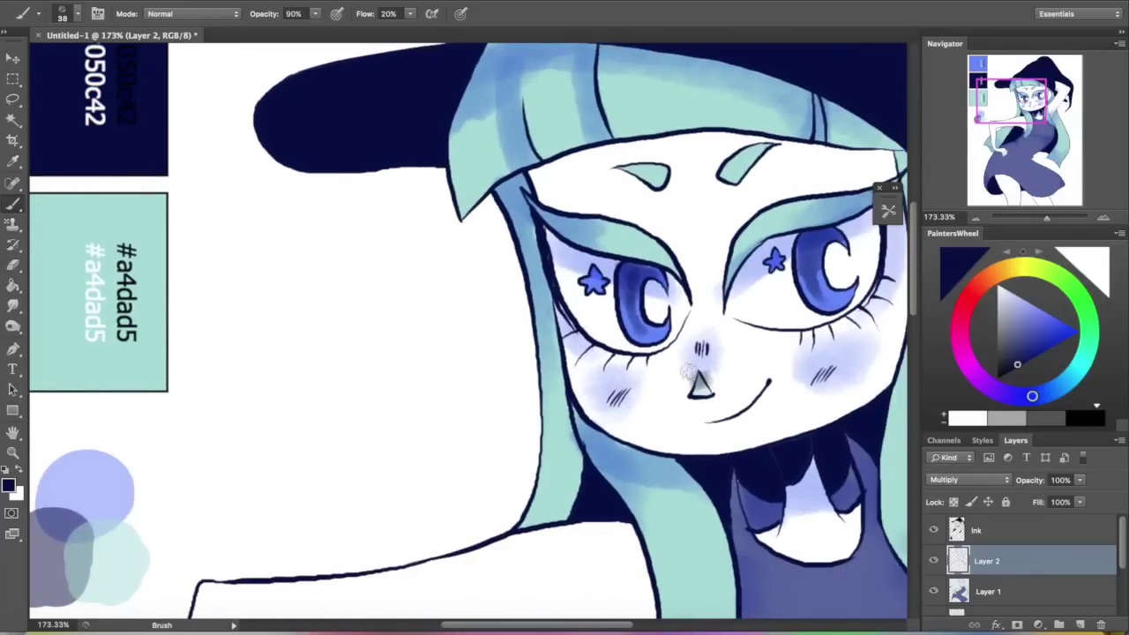
pyautogui.moveTo(1011, 171); pyautogui.dragTo(1021, 101)
pyautogui.moveTo(540, 370); pyautogui.dragTo(556, 358)
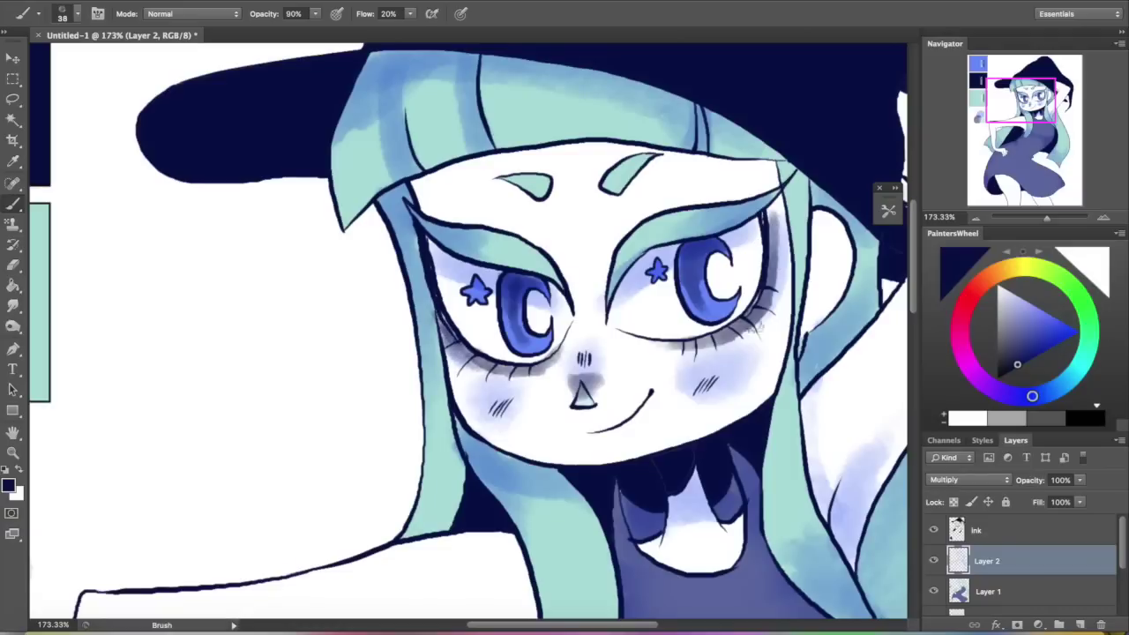
pyautogui.moveTo(773, 318); pyautogui.dragTo(771, 205)
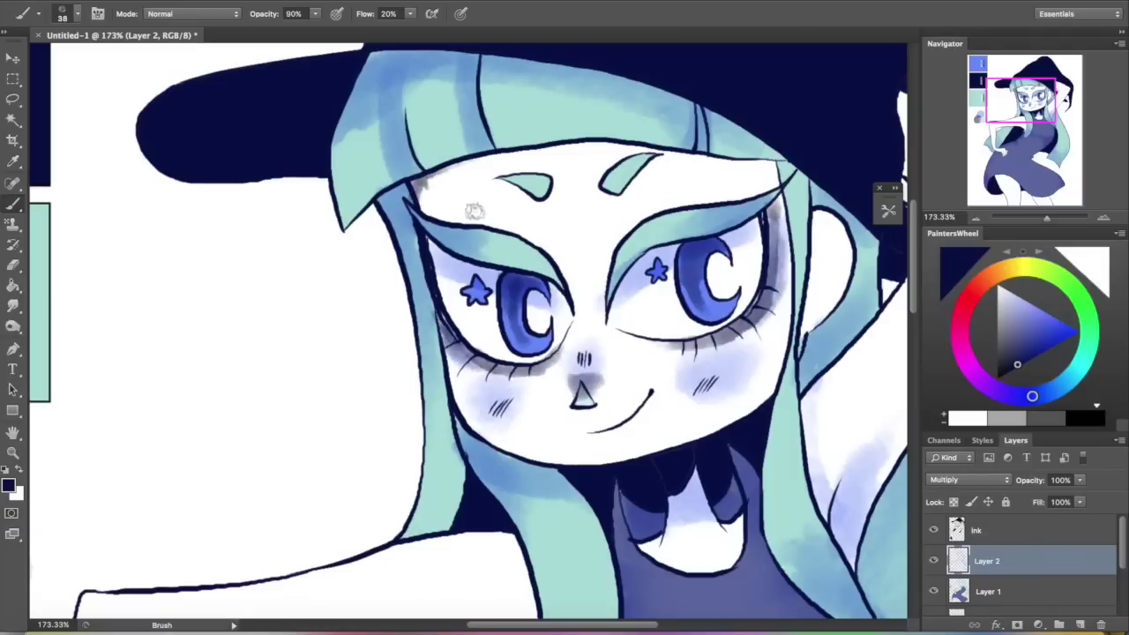
# Step: Sample the shaded hair's blue and paint shadows on the forehead beneath the fringe and on the neck
pyautogui.keyDown('alt'); pyautogui.click(423, 205); pyautogui.keyUp('alt')
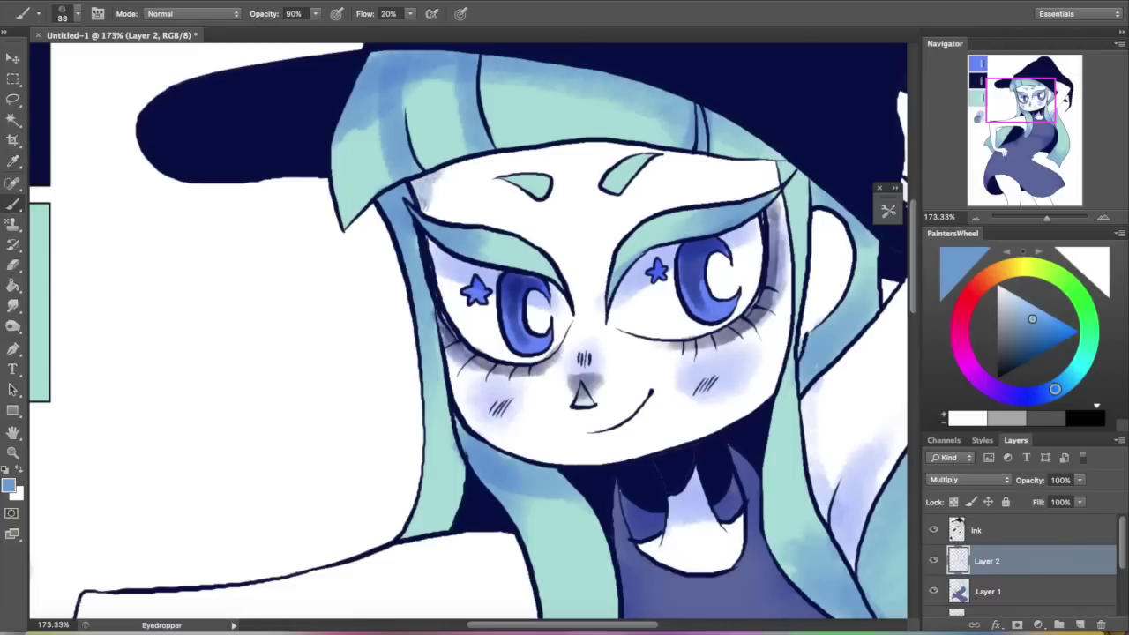
pyautogui.moveTo(648, 155)
pyautogui.mouseDown()
pyautogui.moveTo(568, 148)
pyautogui.moveTo(448, 180)
pyautogui.mouseUp()
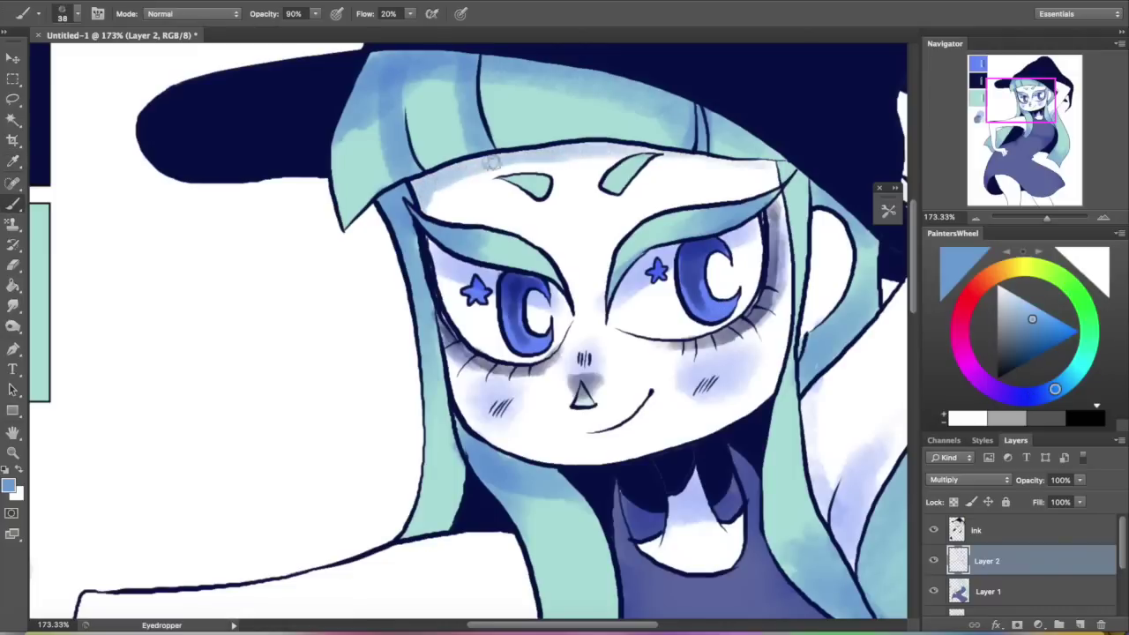
pyautogui.moveTo(1025, 173); pyautogui.dragTo(1023, 110)
pyautogui.moveTo(673, 424); pyautogui.dragTo(681, 419)
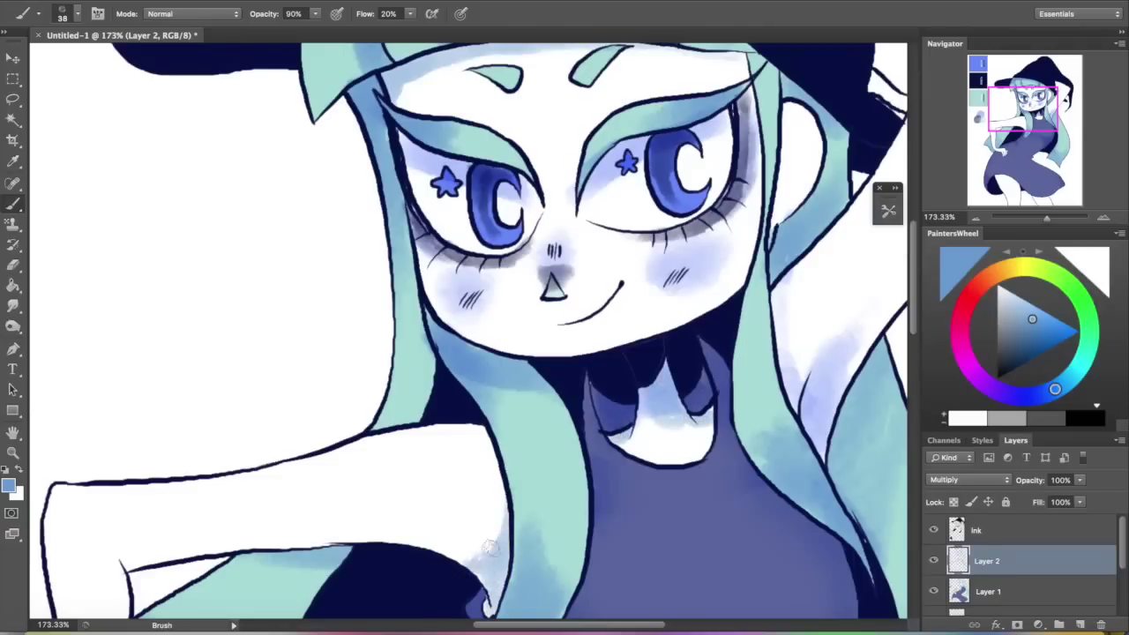
# Step: Set the brush to size 65 and paint blue shadows on the legs beneath the skirt
pyautogui.moveTo(1047, 217); pyautogui.dragTo(1044, 217)
pyautogui.click(1010, 153)
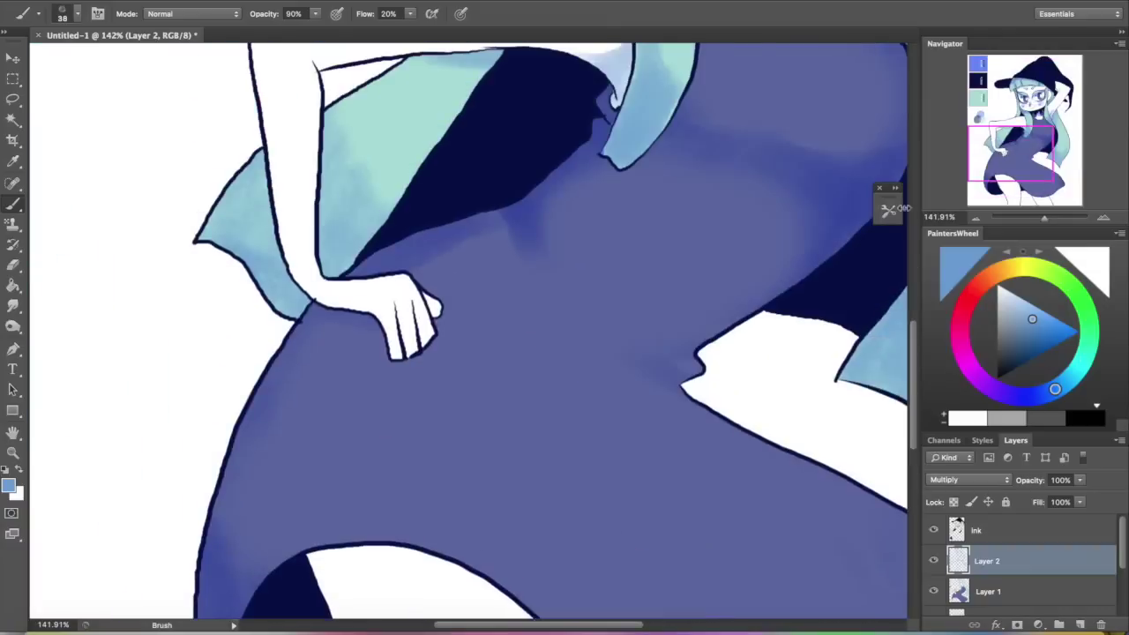
pyautogui.moveTo(1020, 145)
pyautogui.mouseDown()
pyautogui.moveTo(1021, 99)
pyautogui.moveTo(1020, 176)
pyautogui.mouseUp()
pyautogui.moveTo(334, 321)
pyautogui.mouseDown()
pyautogui.moveTo(458, 337)
pyautogui.moveTo(397, 315)
pyautogui.moveTo(341, 321)
pyautogui.mouseUp()
pyautogui.moveTo(790, 285); pyautogui.dragTo(551, 285)
pyautogui.click(77, 14)
pyautogui.click(63, 69)
pyautogui.moveTo(594, 536); pyautogui.dragTo(610, 532)
pyautogui.moveTo(490, 535); pyautogui.dragTo(601, 541)
pyautogui.moveTo(324, 409)
pyautogui.mouseDown()
pyautogui.moveTo(329, 423)
pyautogui.moveTo(185, 319)
pyautogui.mouseUp()
# Step: Sample the pale blue from the translucent dot and shade the bent arm around the elbow and the forehead
pyautogui.moveTo(1034, 176); pyautogui.dragTo(1038, 105)
pyautogui.moveTo(1044, 217); pyautogui.dragTo(1040, 217)
pyautogui.moveTo(1041, 137); pyautogui.dragTo(1041, 107)
pyautogui.moveTo(1039, 218); pyautogui.dragTo(1043, 217)
pyautogui.moveTo(1028, 100); pyautogui.dragTo(1014, 118)
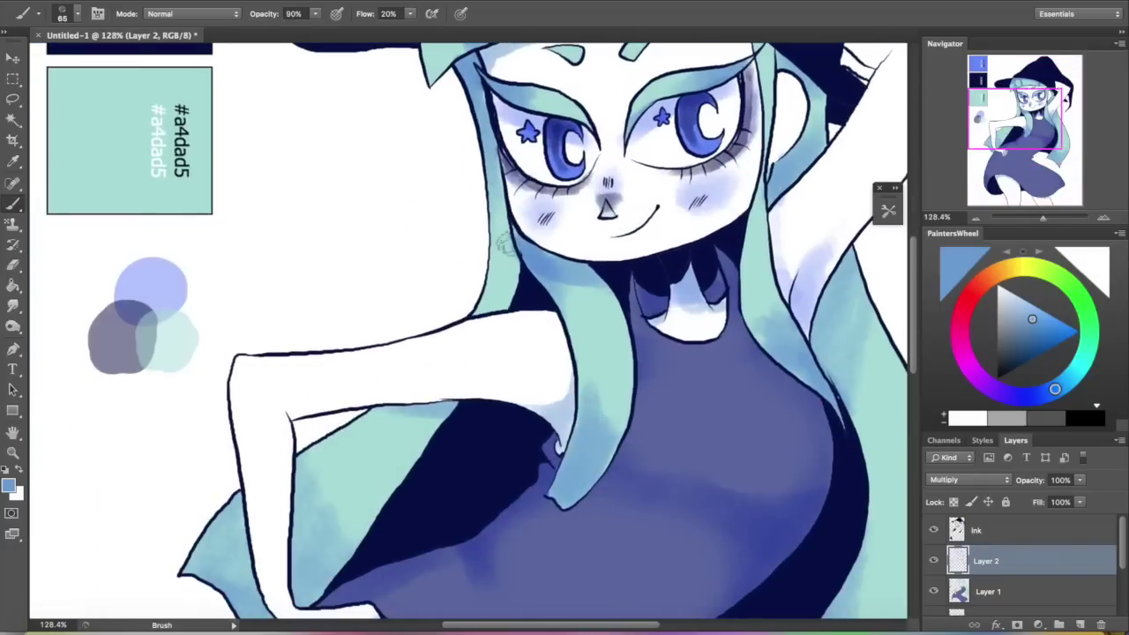
pyautogui.keyDown('alt'); pyautogui.click(152, 280); pyautogui.keyUp('alt')
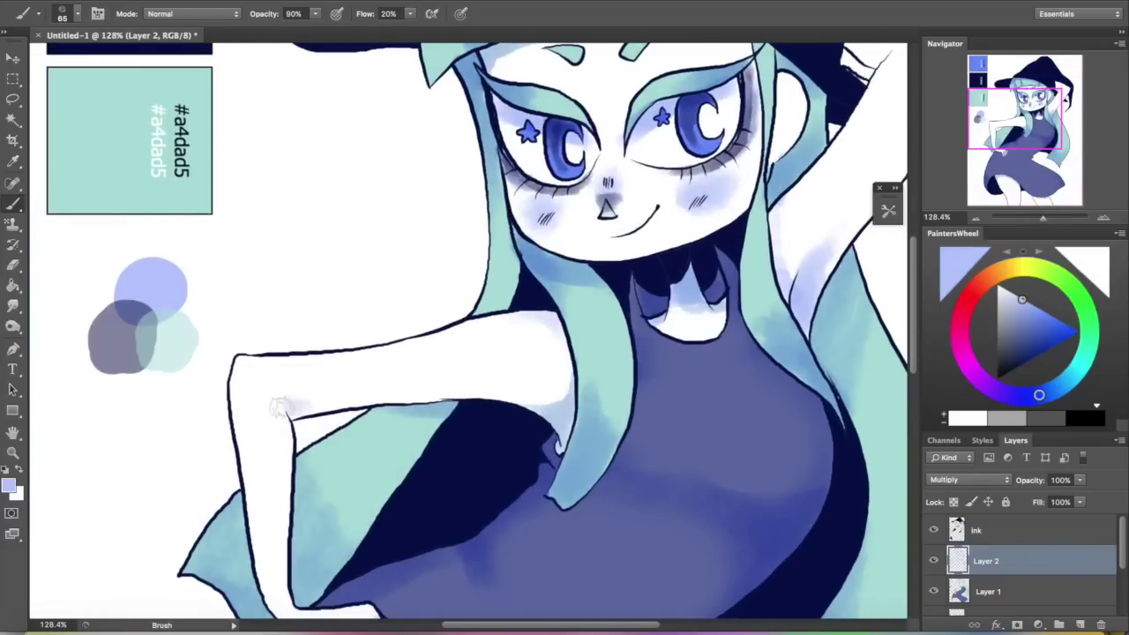
pyautogui.moveTo(1015, 118); pyautogui.dragTo(1034, 96)
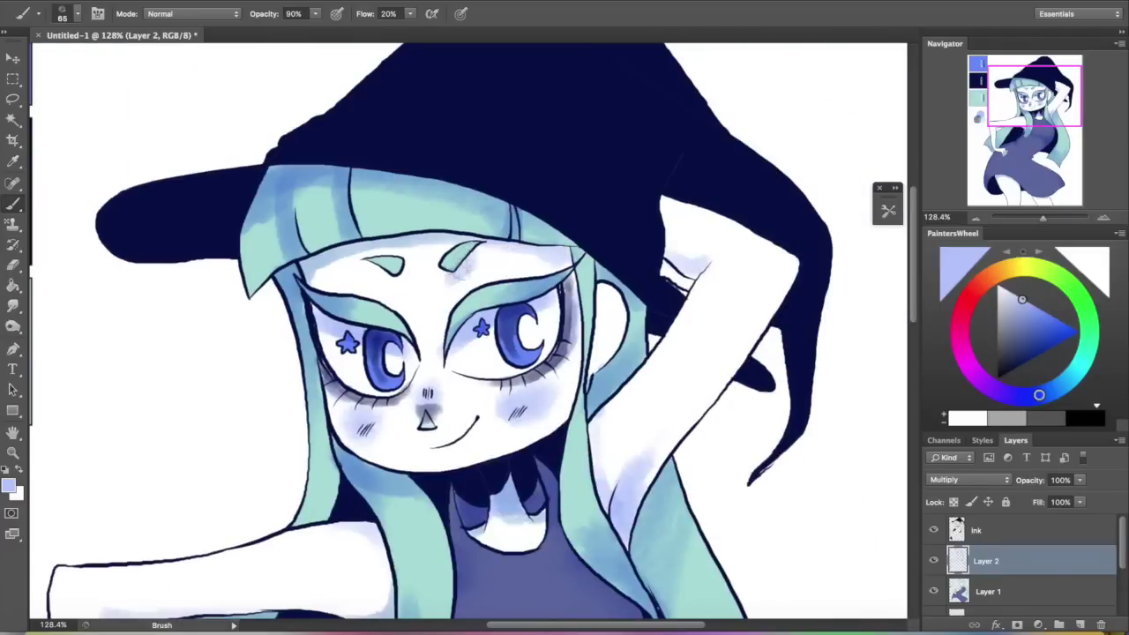
# Step: Make the flat-colour layer, Layer 1, active
pyautogui.moveTo(1034, 97); pyautogui.dragTo(1035, 110)
pyautogui.moveTo(1039, 218); pyautogui.dragTo(1048, 218)
pyautogui.moveTo(1023, 129); pyautogui.dragTo(1015, 107)
pyautogui.moveTo(1048, 217); pyautogui.dragTo(1036, 219)
pyautogui.moveTo(1023, 114)
pyautogui.mouseDown()
pyautogui.moveTo(1016, 132)
pyautogui.moveTo(1025, 110)
pyautogui.mouseUp()
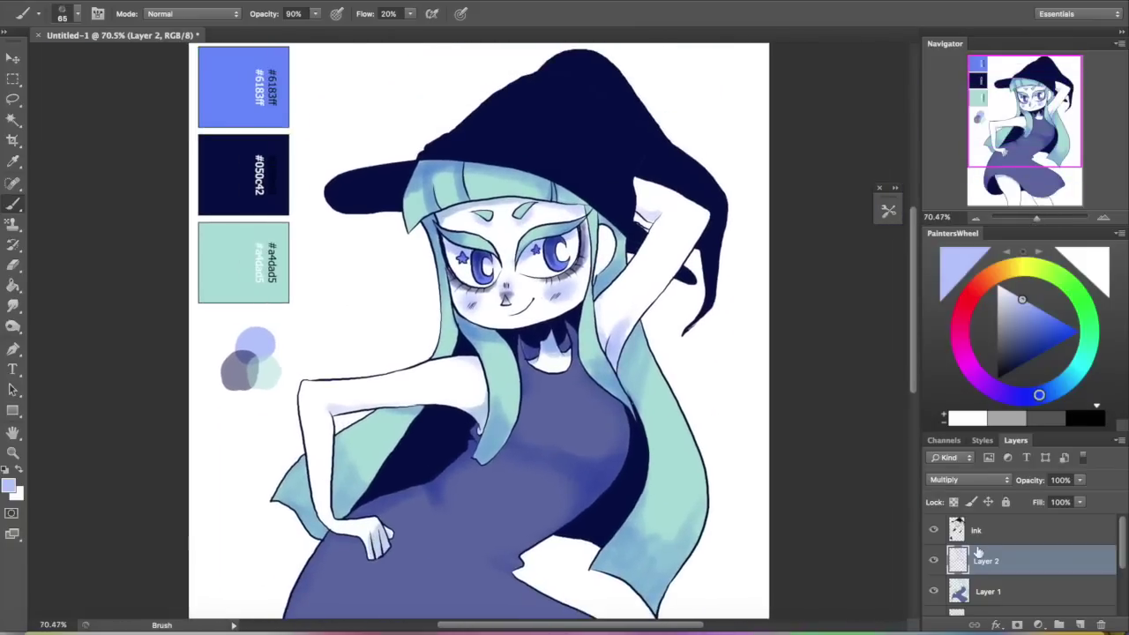
pyautogui.click(1003, 591)
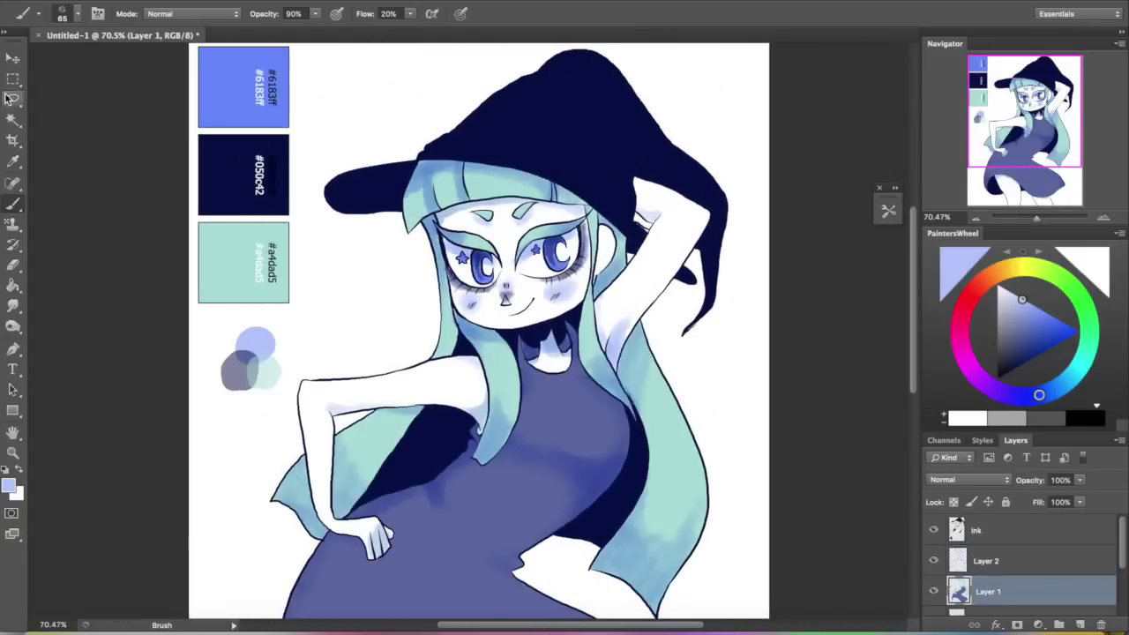